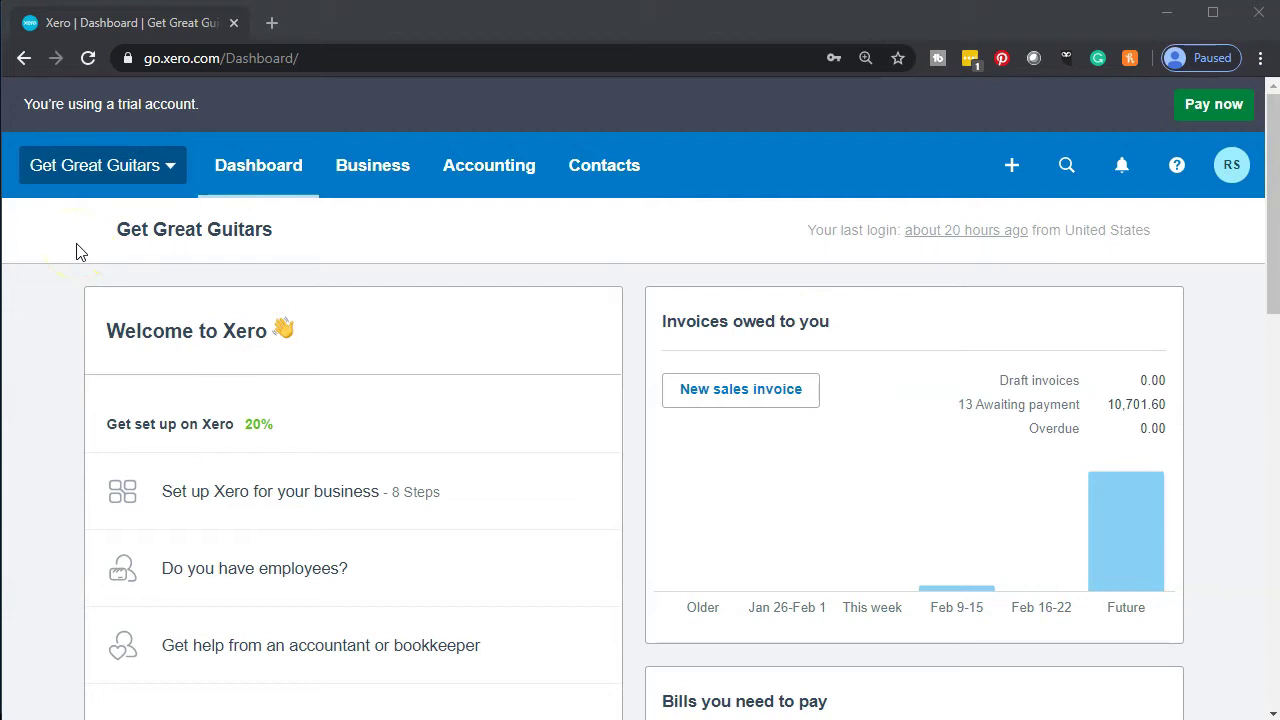
# Open the Trial Balance accounting report and duplicate its browser tab
pyautogui.click(465, 176)
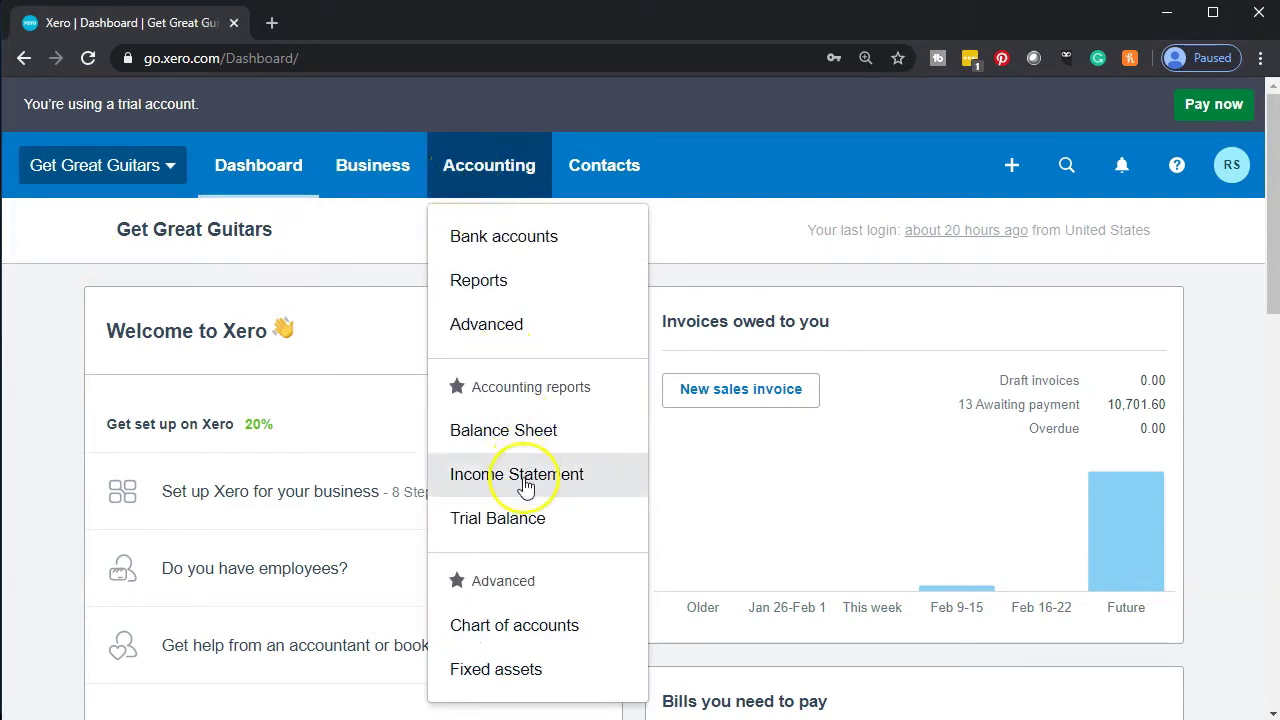
pyautogui.click(530, 520)
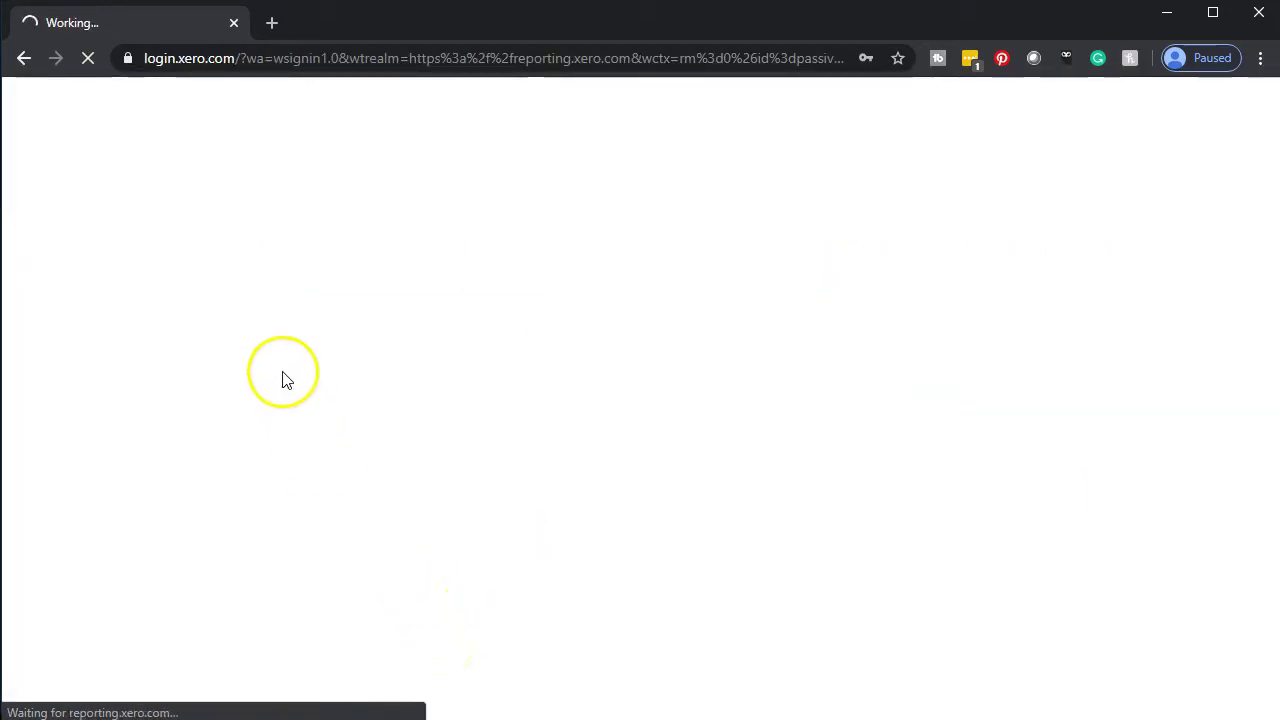
pyautogui.rightClick(135, 26)
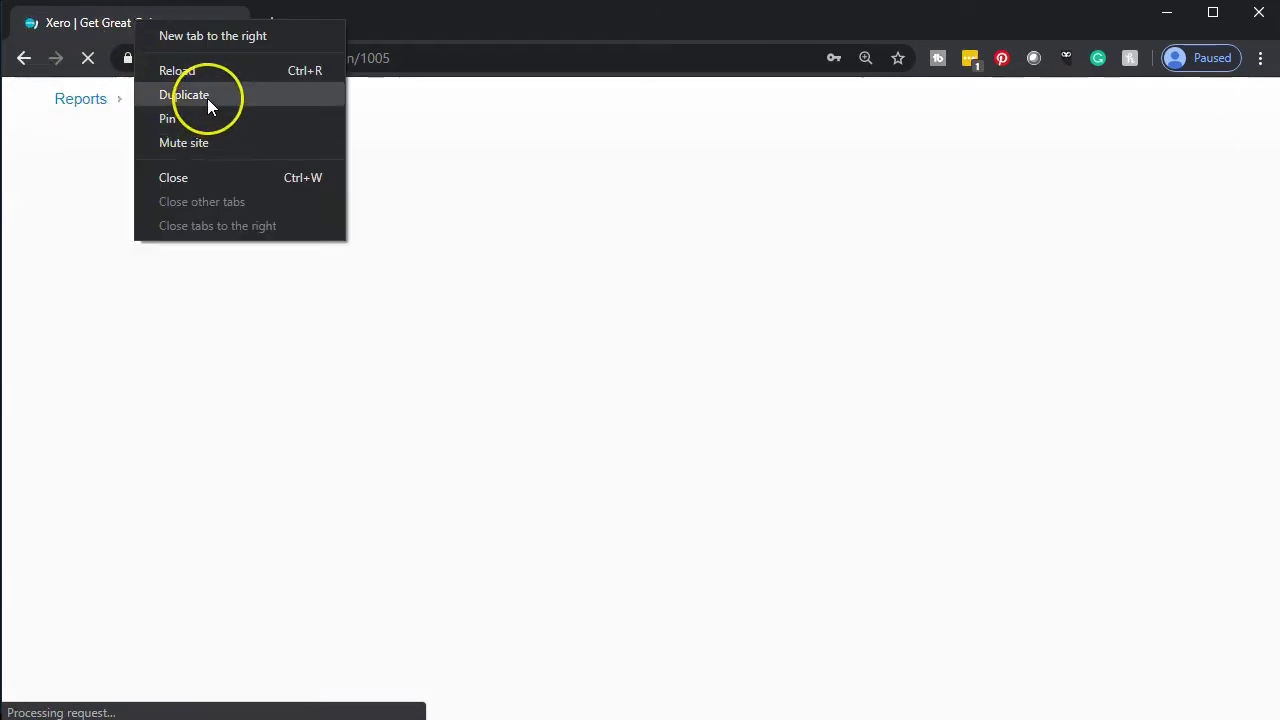
pyautogui.click(207, 95)
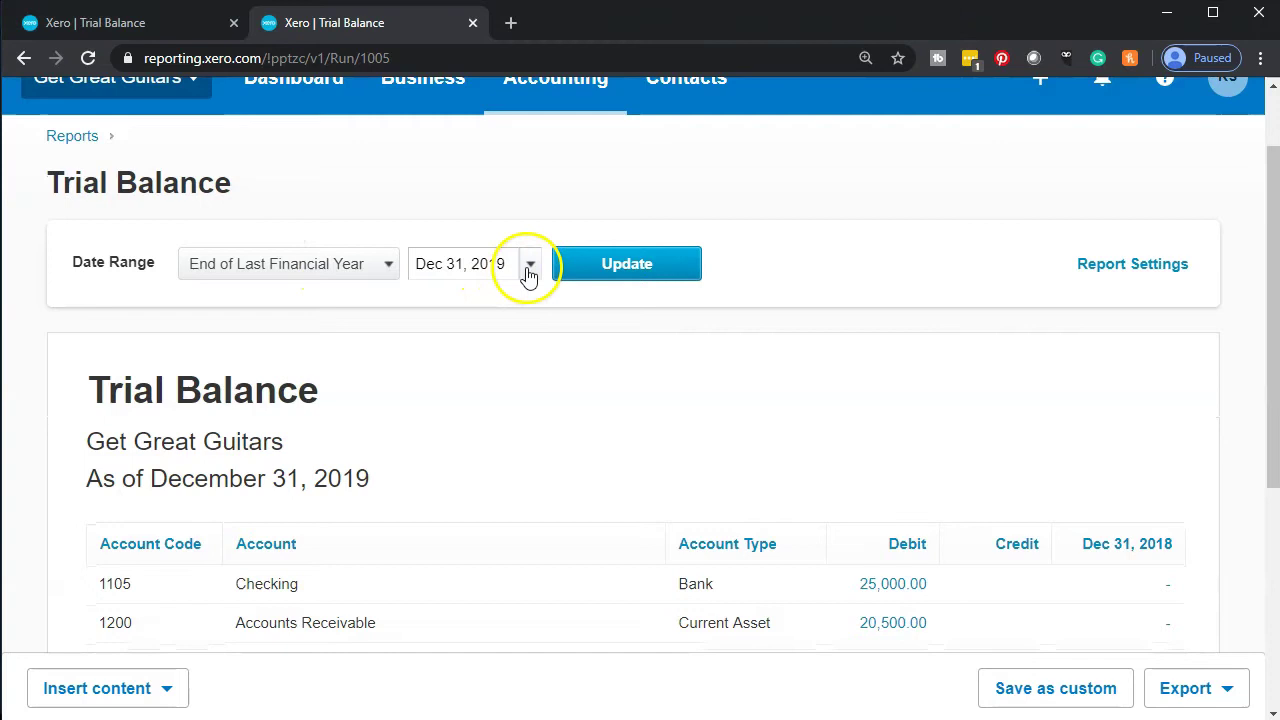
# Set the Trial Balance date to Feb 29, 2020 and update the report
pyautogui.click(528, 276)
pyautogui.click(800, 307)
pyautogui.click(800, 307)
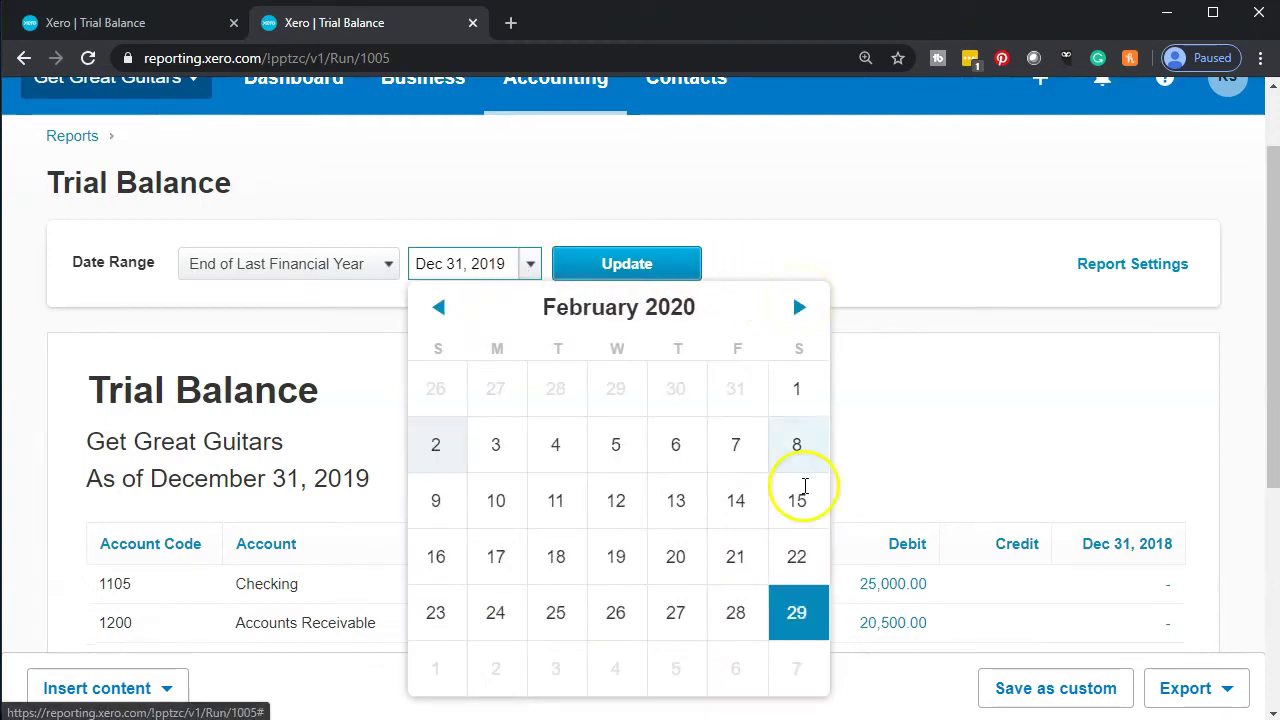
pyautogui.click(797, 608)
pyautogui.click(640, 265)
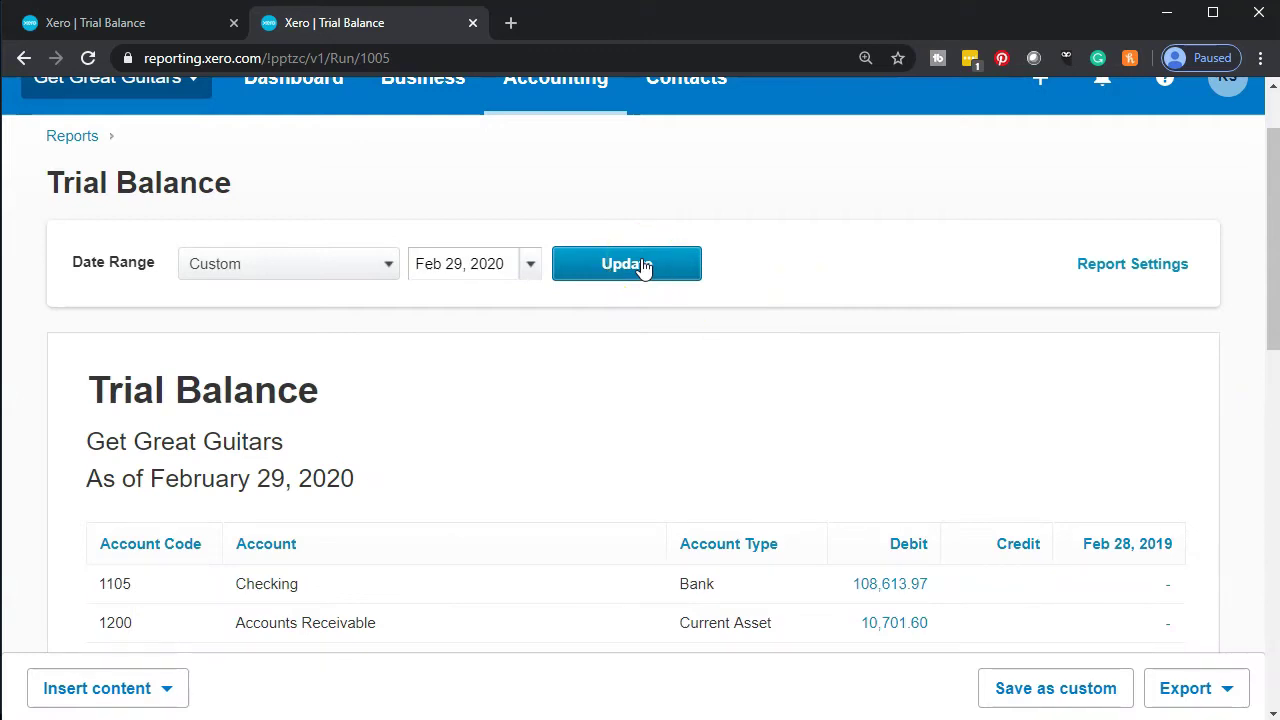
# Look through the Get Great Guitars organization options for the Payroll powered by Gusto add-on, then close them
pyautogui.scroll(1, 643, 267)
pyautogui.click(238, 181)
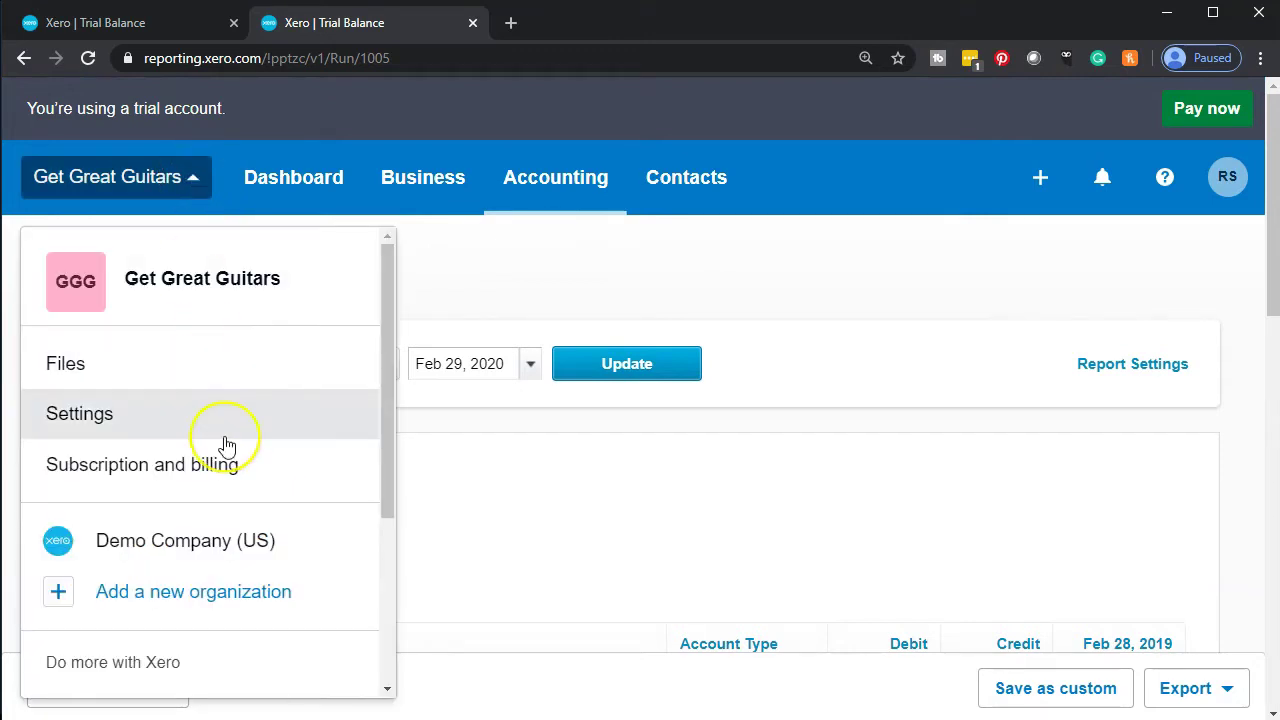
pyautogui.scroll(-1, 228, 445)
pyautogui.scroll(-2, 226, 444)
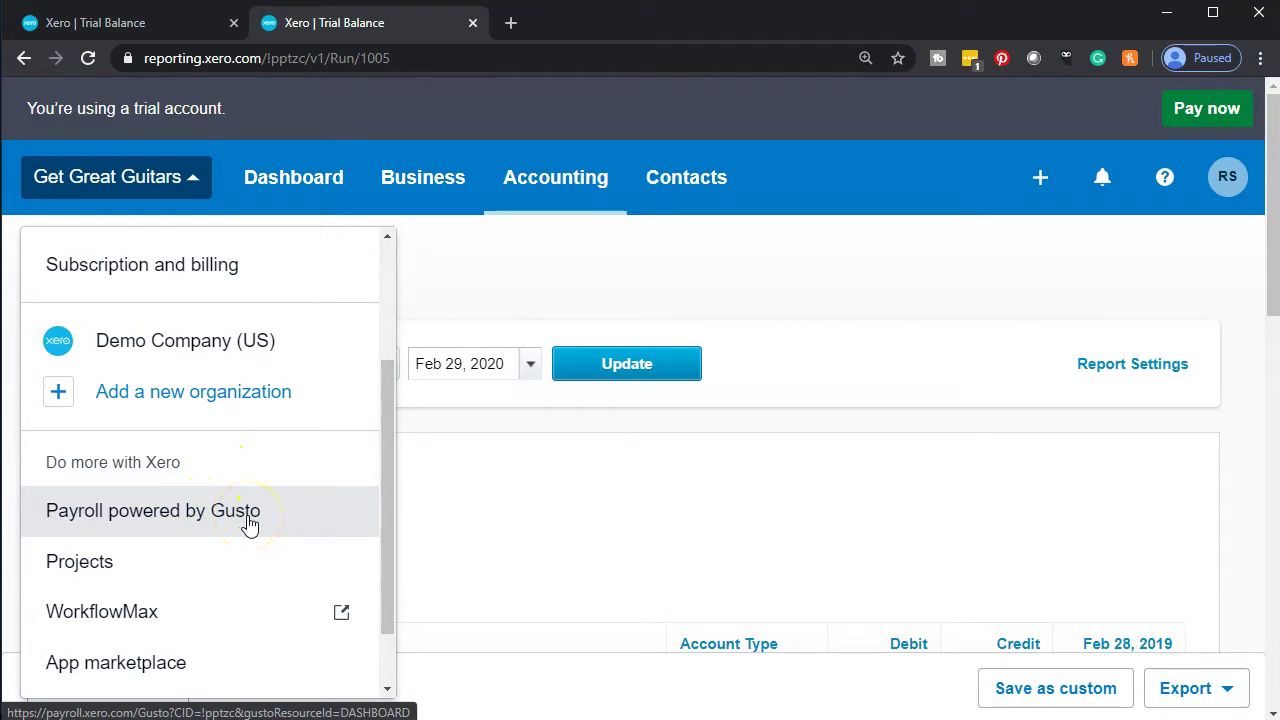
pyautogui.click(576, 539)
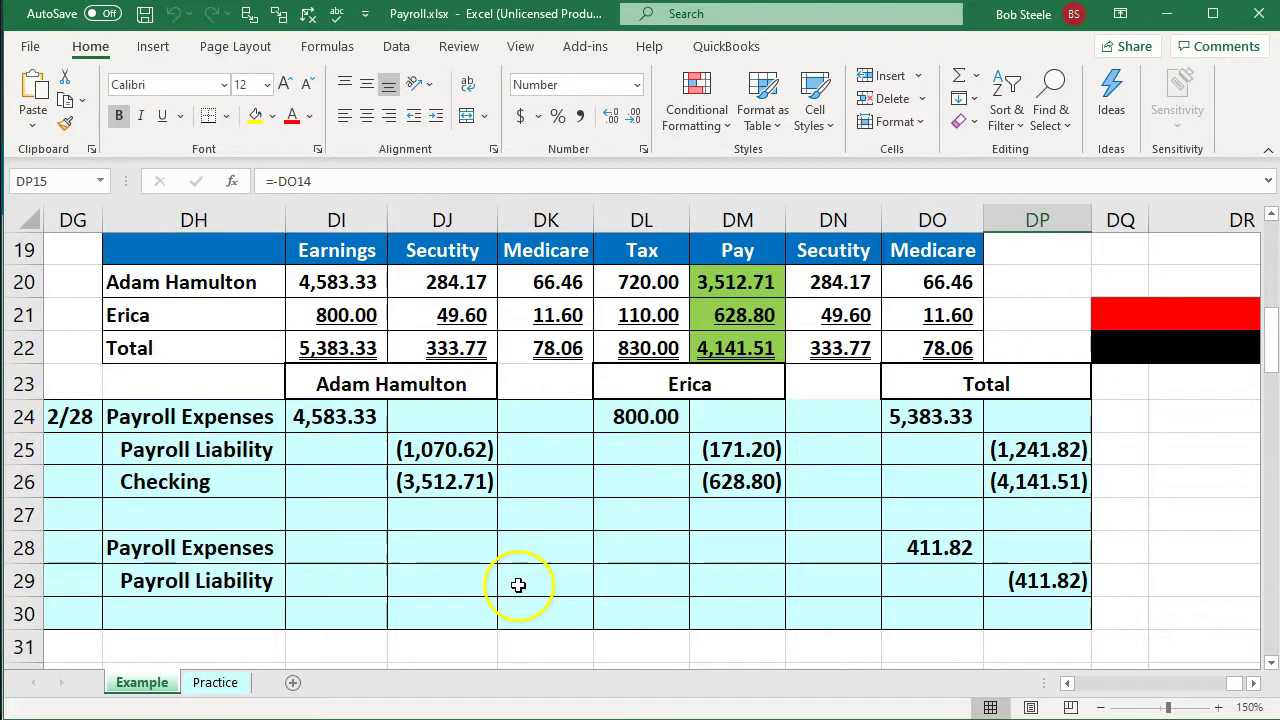
# Switch to the Payroll.xlsx workbook in Excel and compare the January and February payroll tables on the Example sheet
pyautogui.click(510, 581)
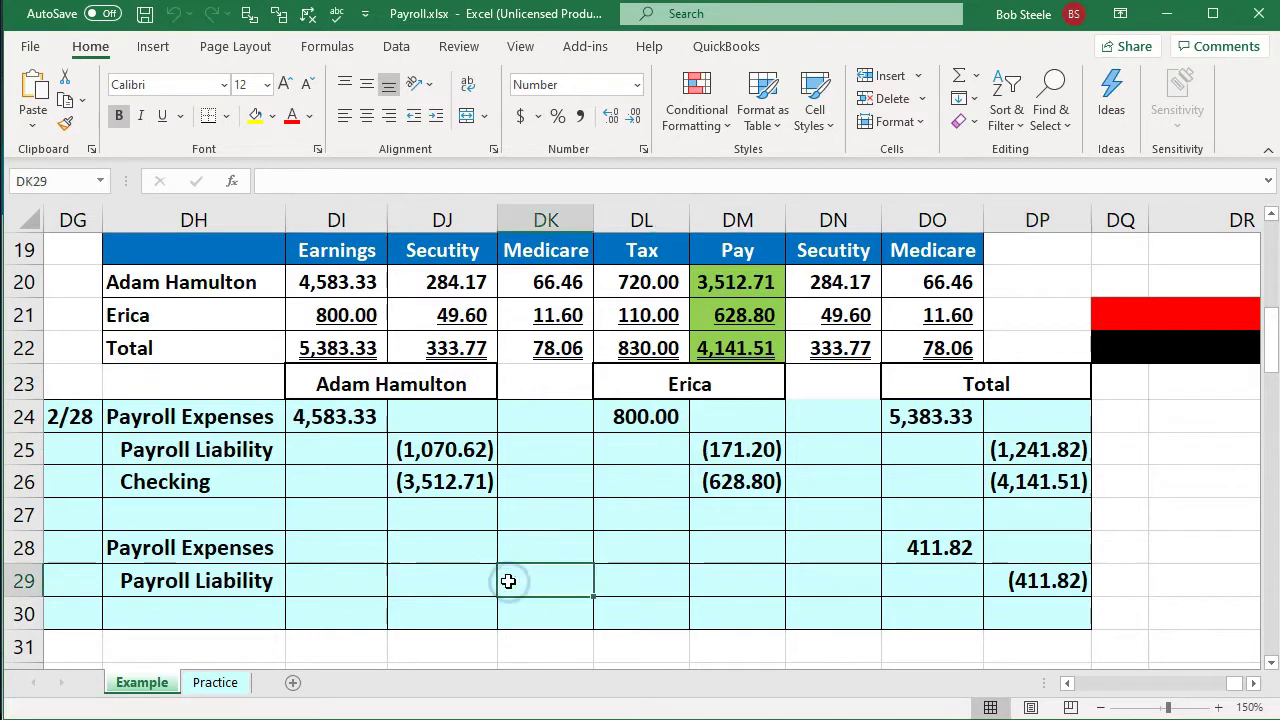
pyautogui.scroll(5, 508, 581)
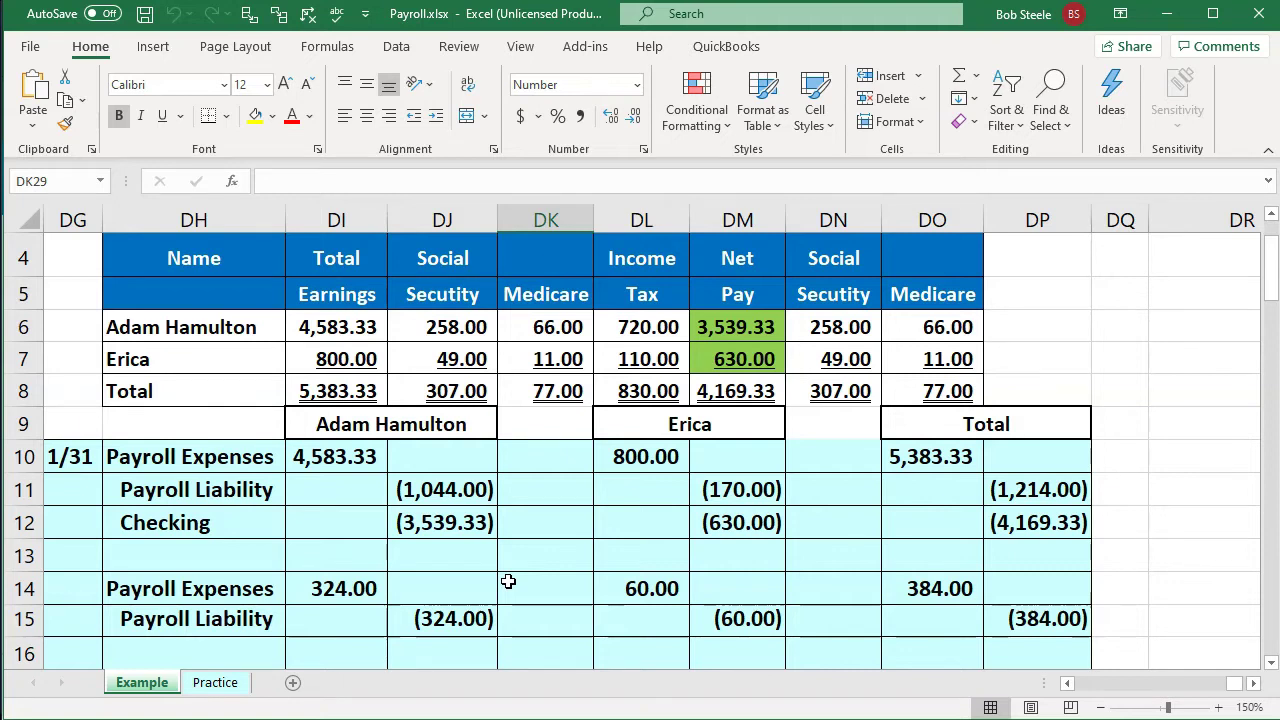
pyautogui.scroll(-4, 508, 581)
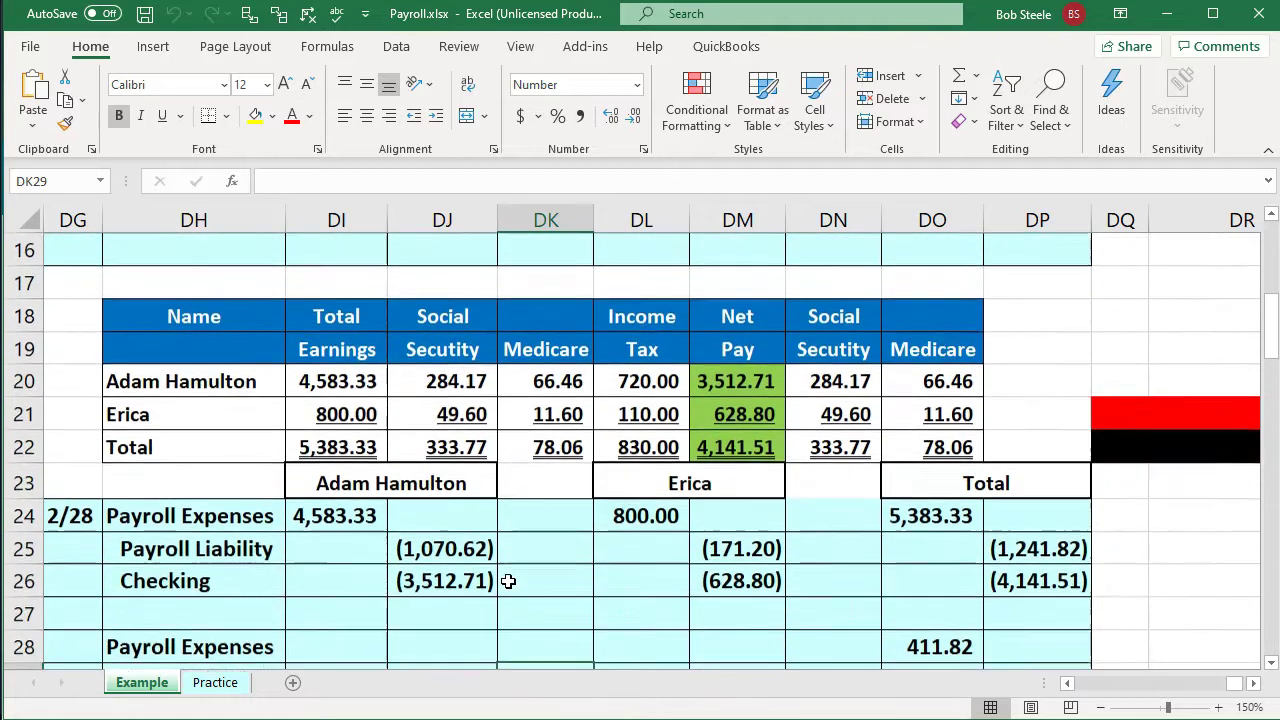
pyautogui.scroll(-1, 505, 583)
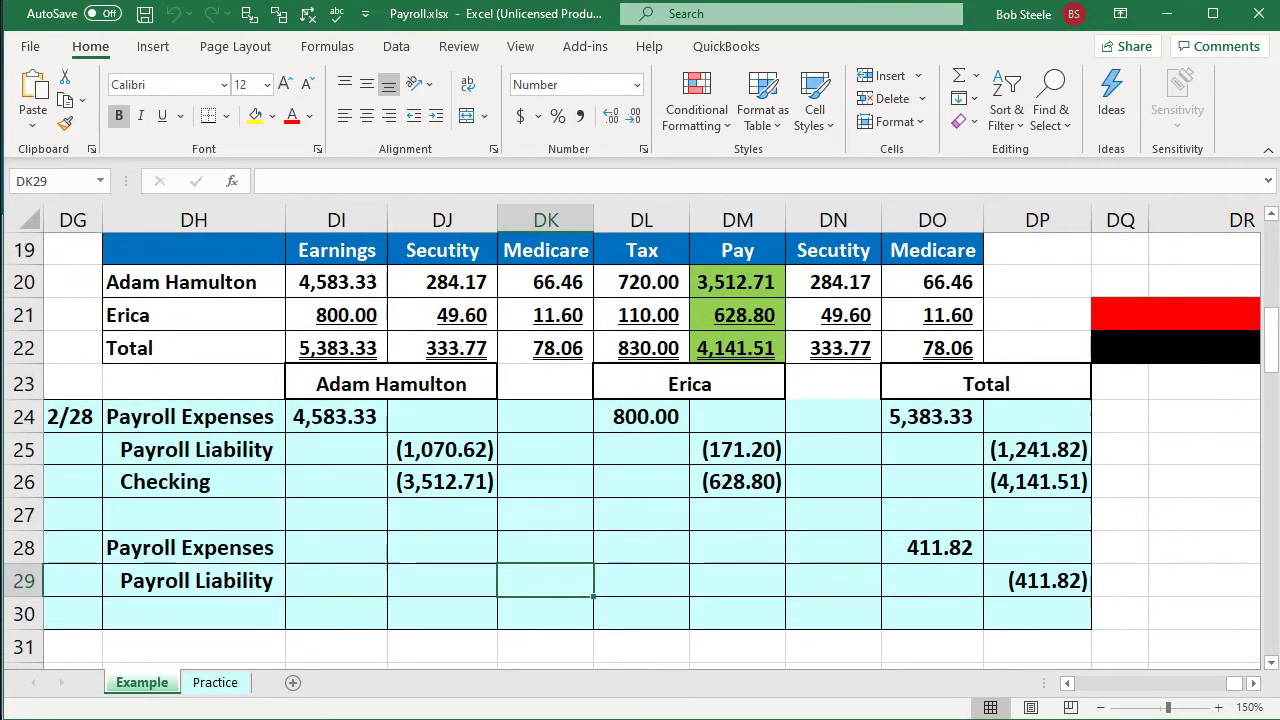
pyautogui.click(1270, 213)
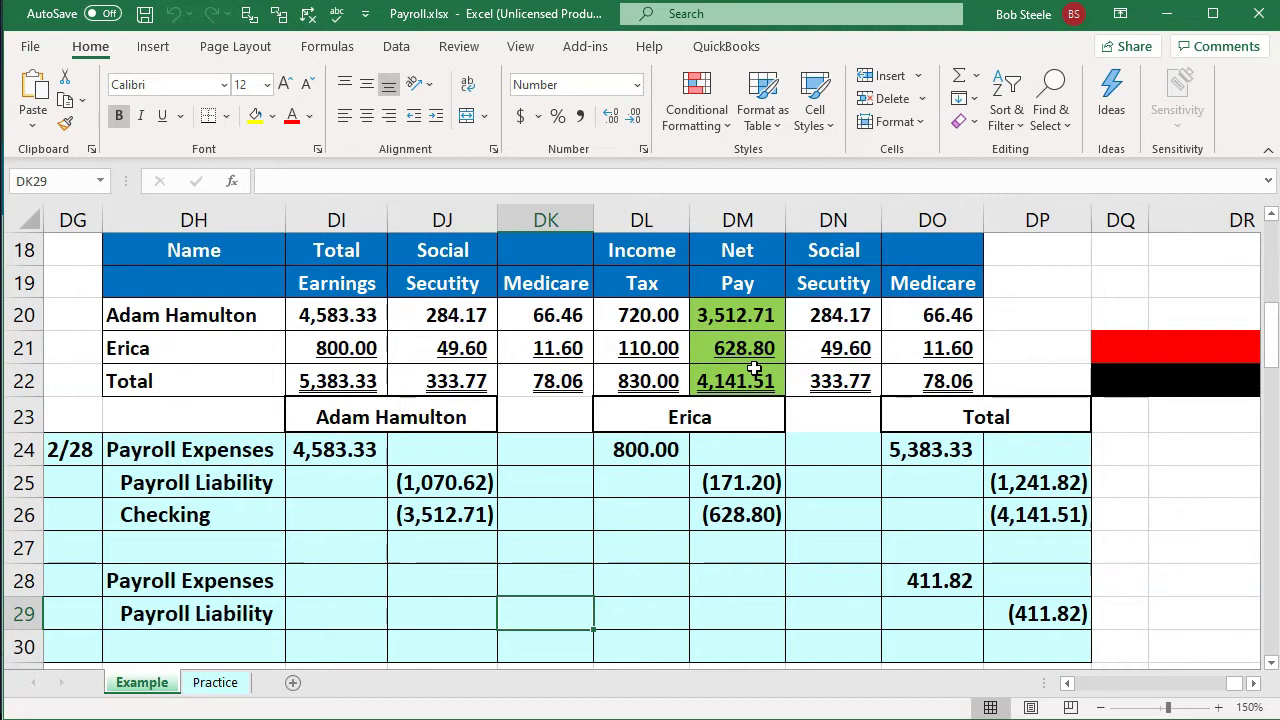
# Examine the February net pay formulas of both employees, plus the second employee's payroll liability formula and total earnings
pyautogui.click(760, 482)
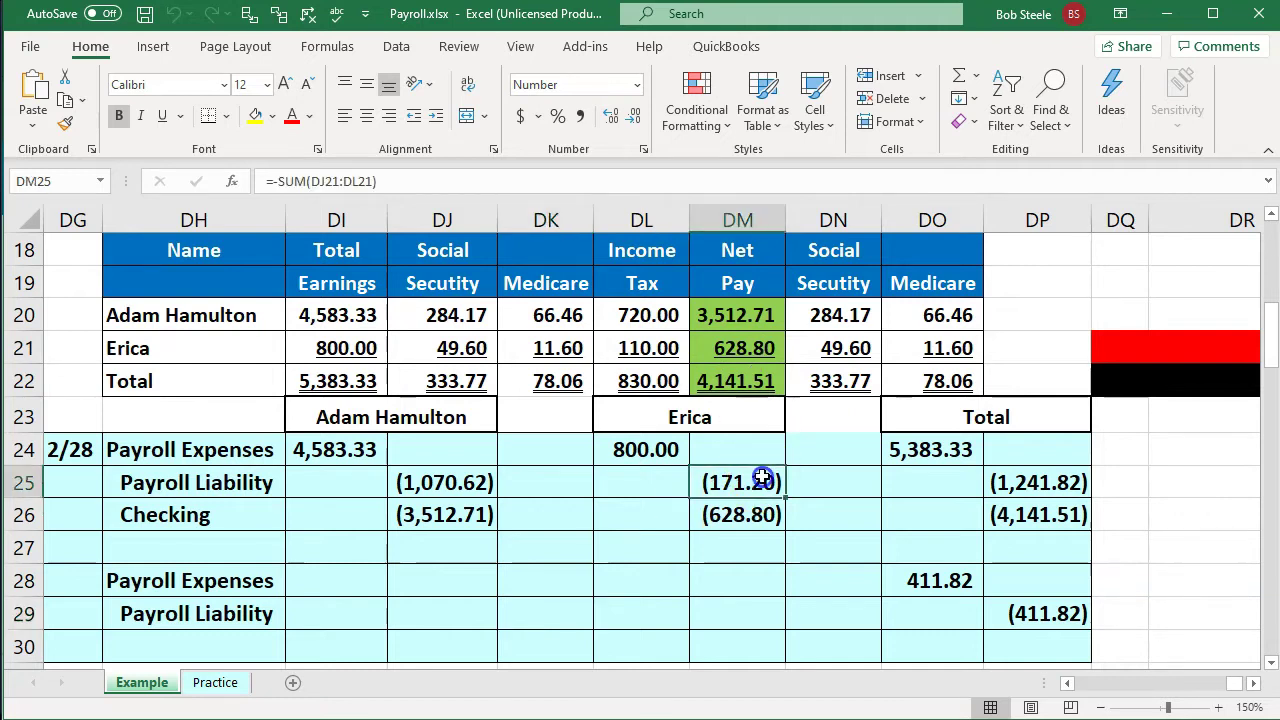
pyautogui.click(760, 315)
pyautogui.press('Down')
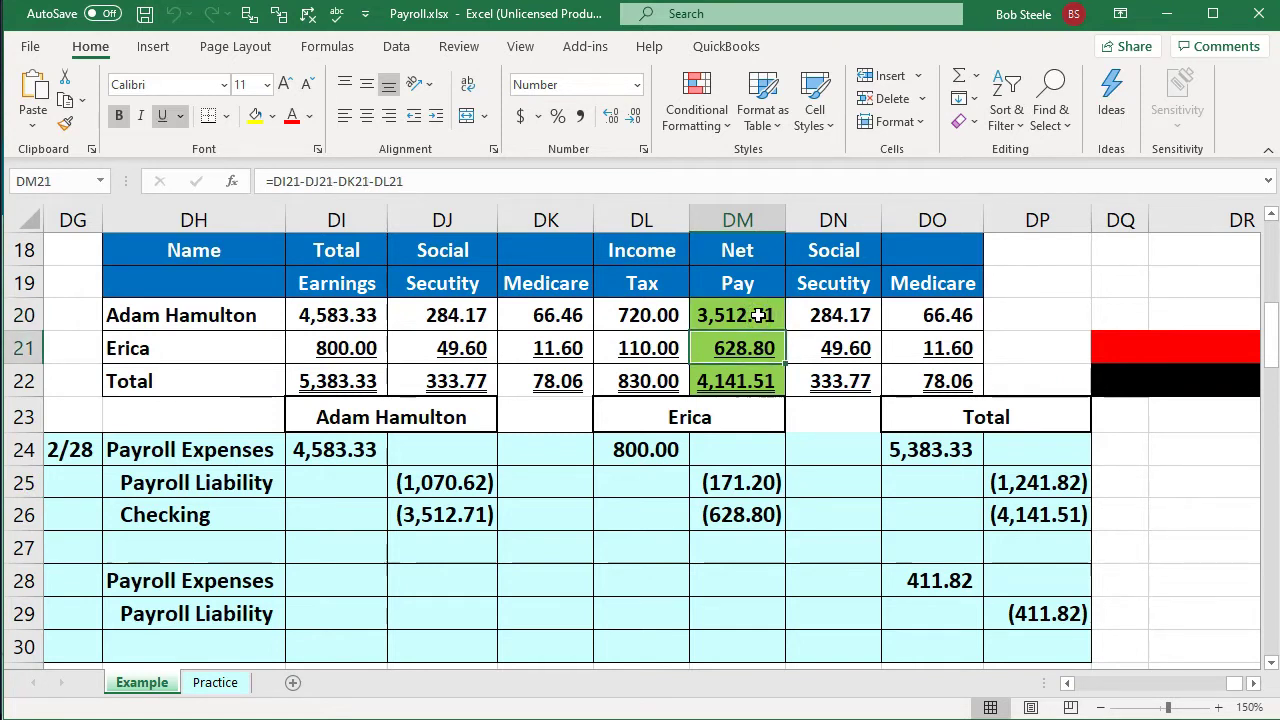
pyautogui.press('Left')
pyautogui.press('Left')
pyautogui.press('Left')
pyautogui.press('Left')
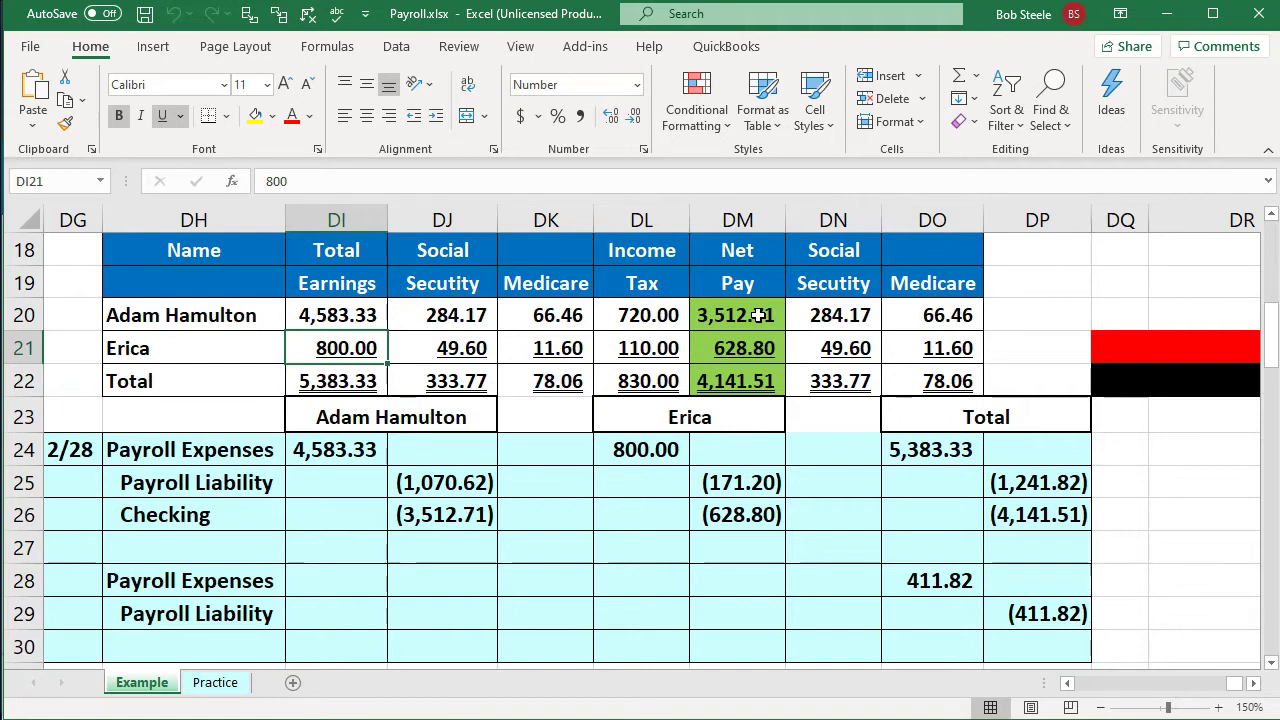
pyautogui.click(760, 315)
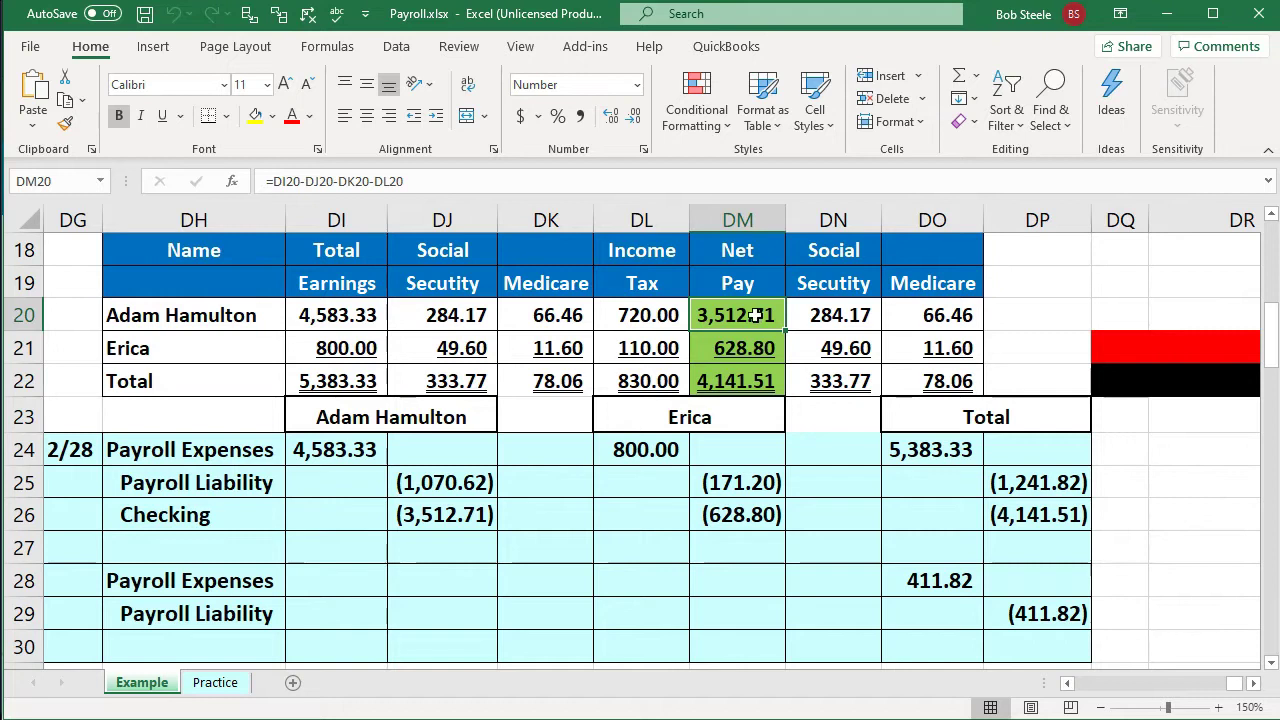
pyautogui.click(746, 348)
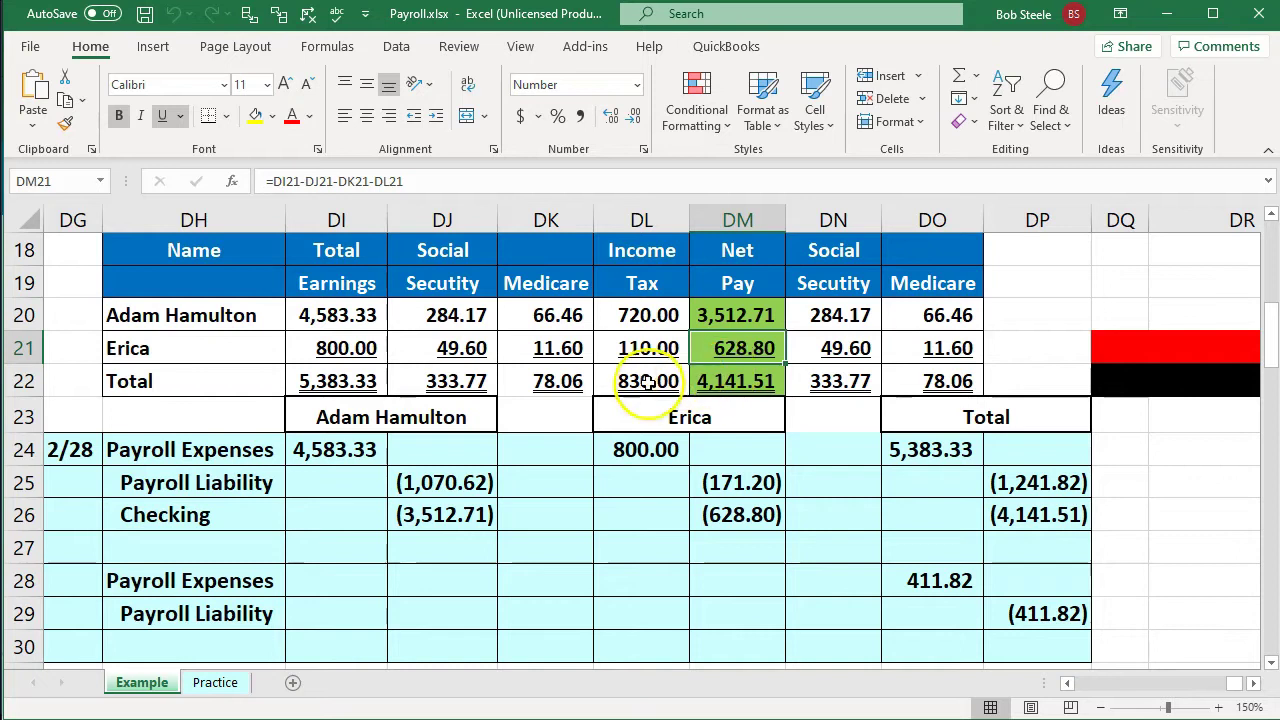
# Review the first employee's February payroll row from total earnings in DI20 through employer Medicare in DO20
pyautogui.click(382, 320)
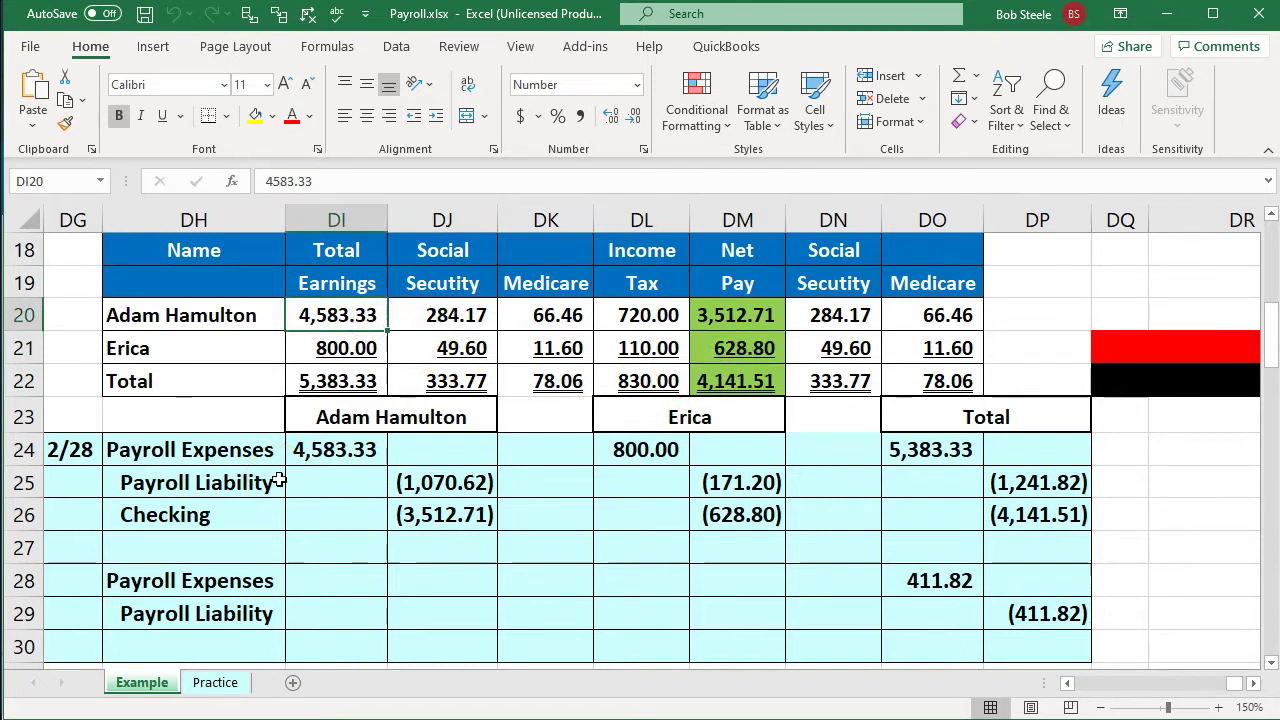
pyautogui.press('Right')
pyautogui.press('Right')
pyautogui.press('Right')
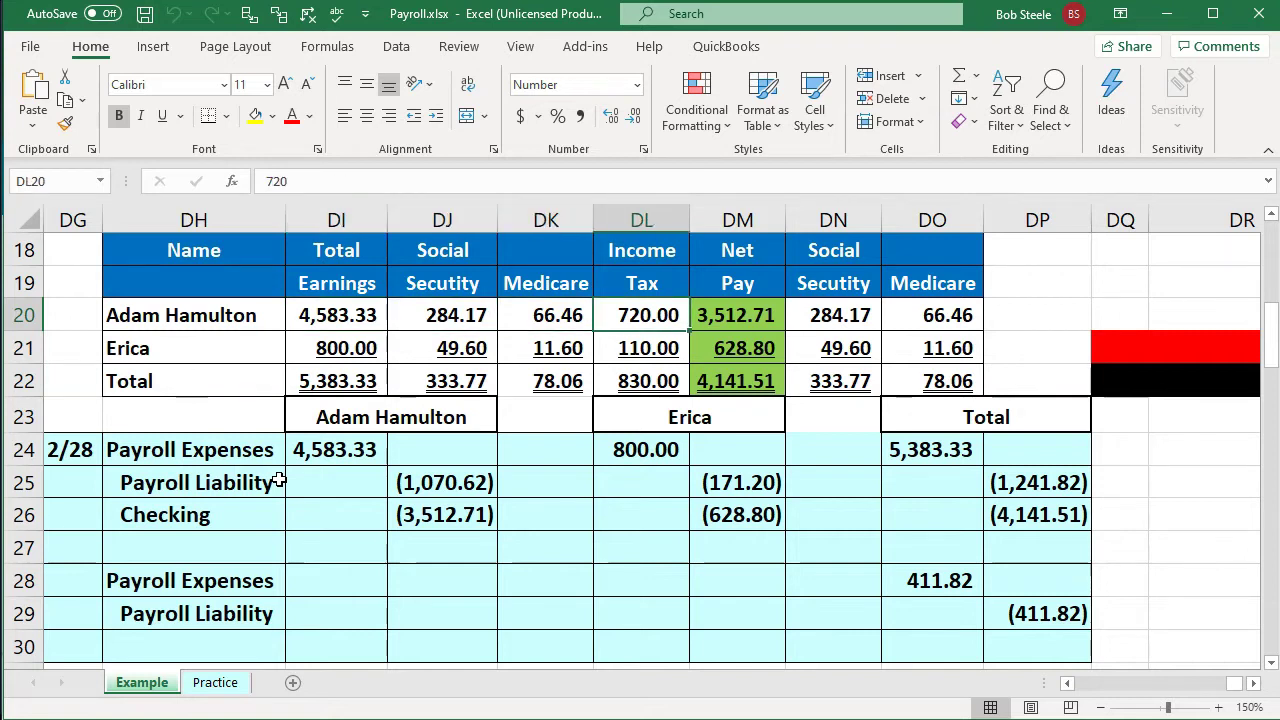
pyautogui.press('Right')
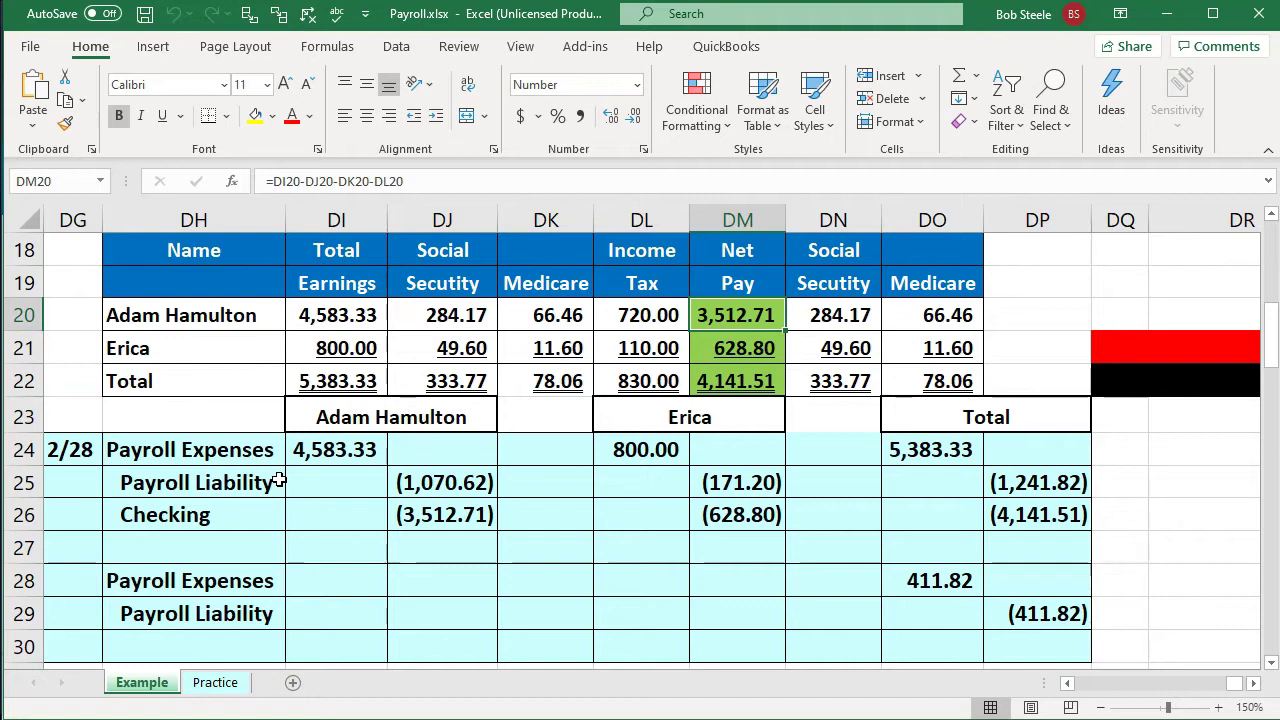
pyautogui.press('Right')
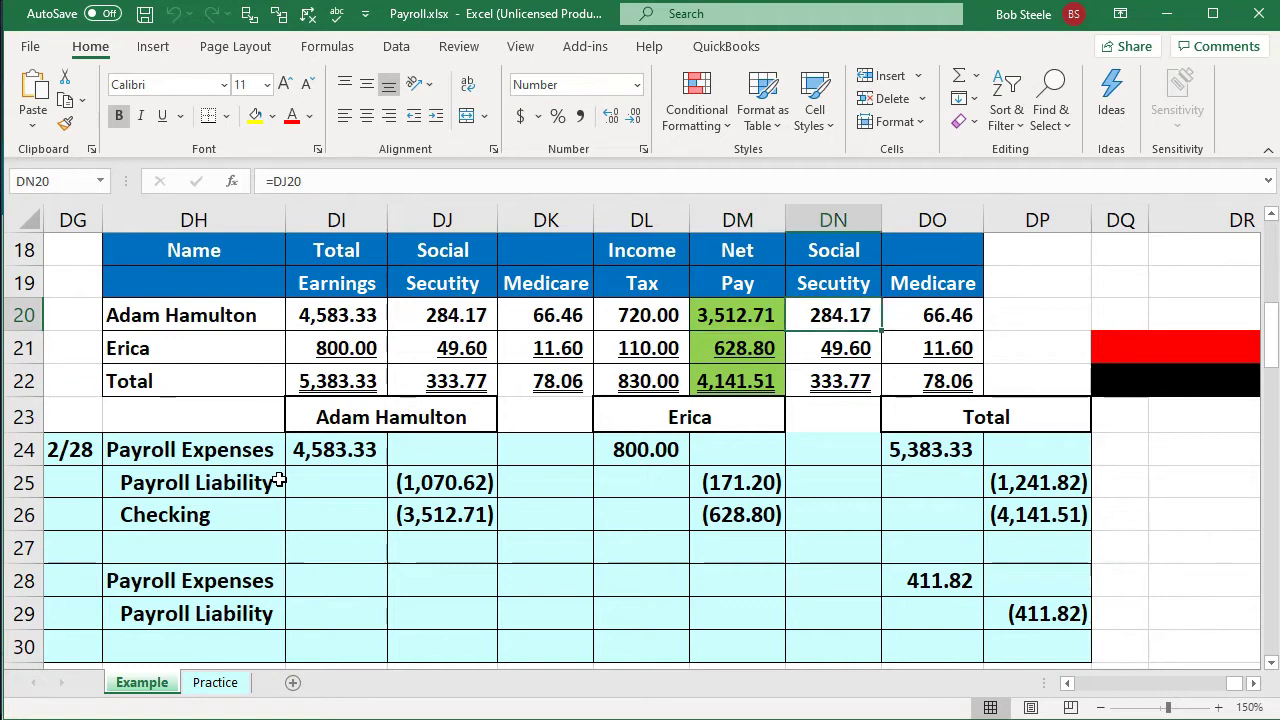
pyautogui.press('Right')
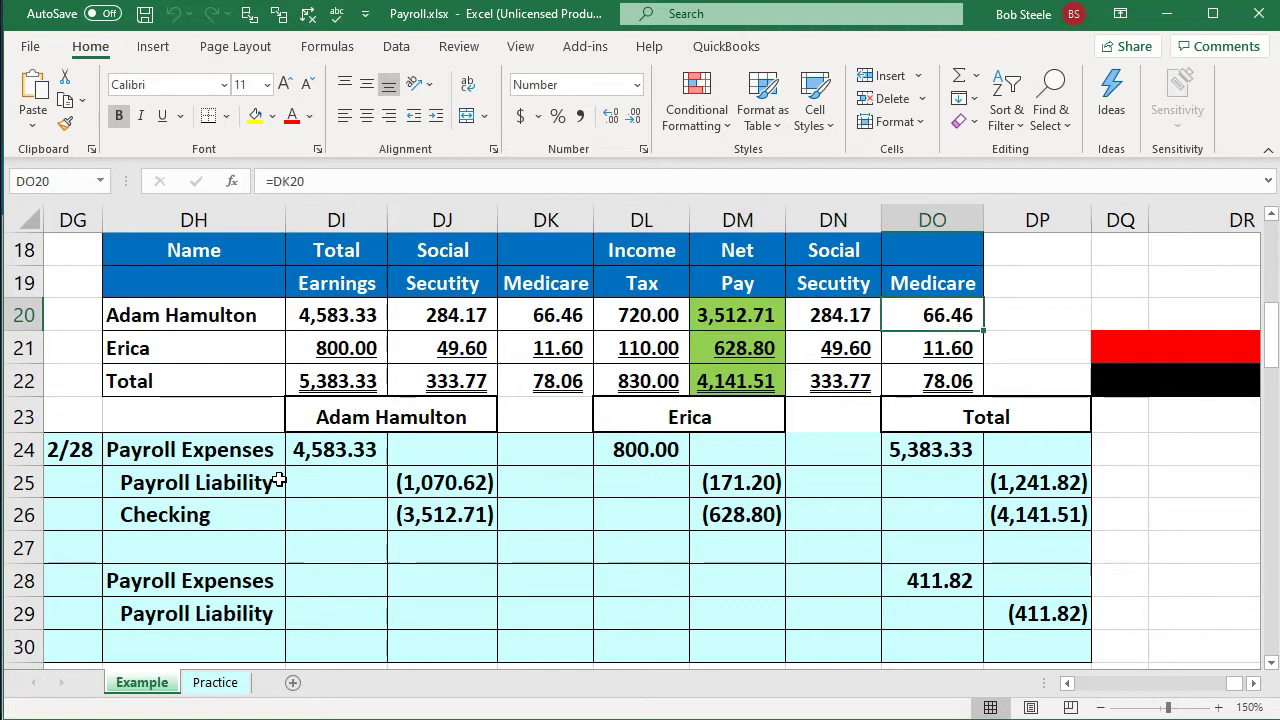
# Review the second employee's February payroll row from total earnings in DI21 through employer Medicare in DO21
pyautogui.press('Down')
pyautogui.press('Left')
pyautogui.press('Left')
pyautogui.press('Left')
pyautogui.press('Left')
pyautogui.press('Left')
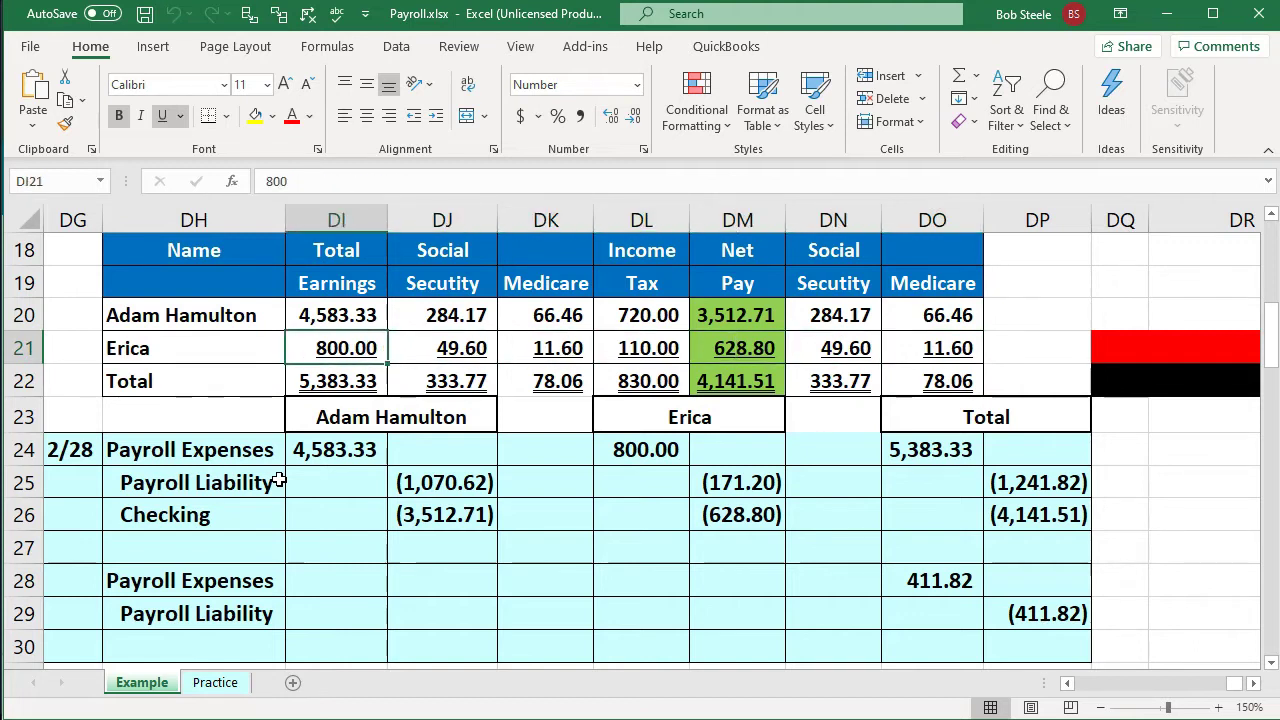
pyautogui.press('Right')
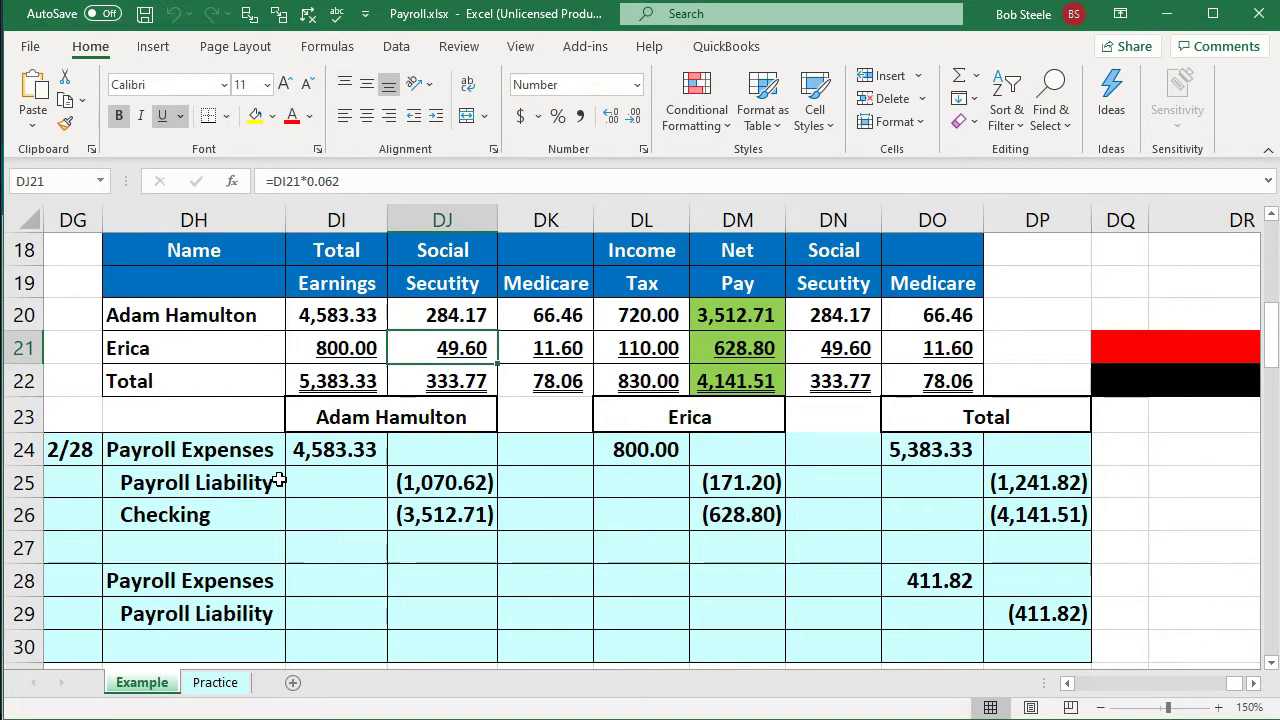
pyautogui.press('Right')
pyautogui.press('Right')
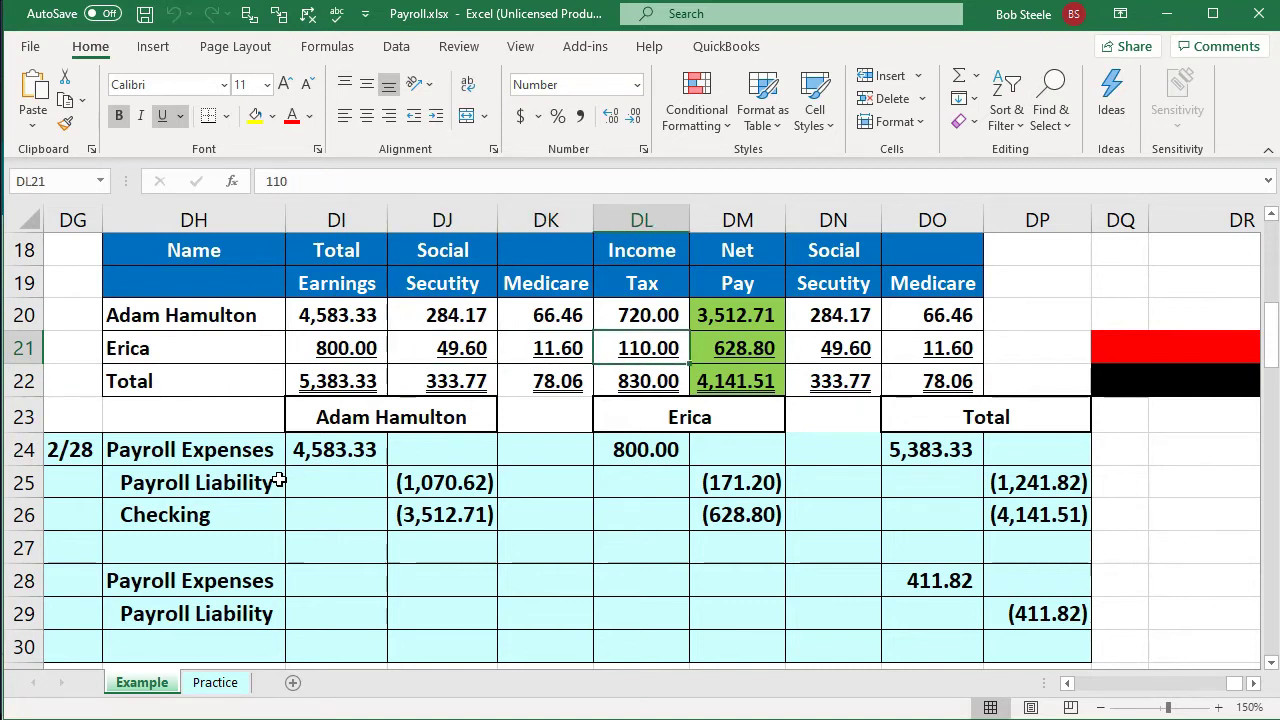
pyautogui.press('Right')
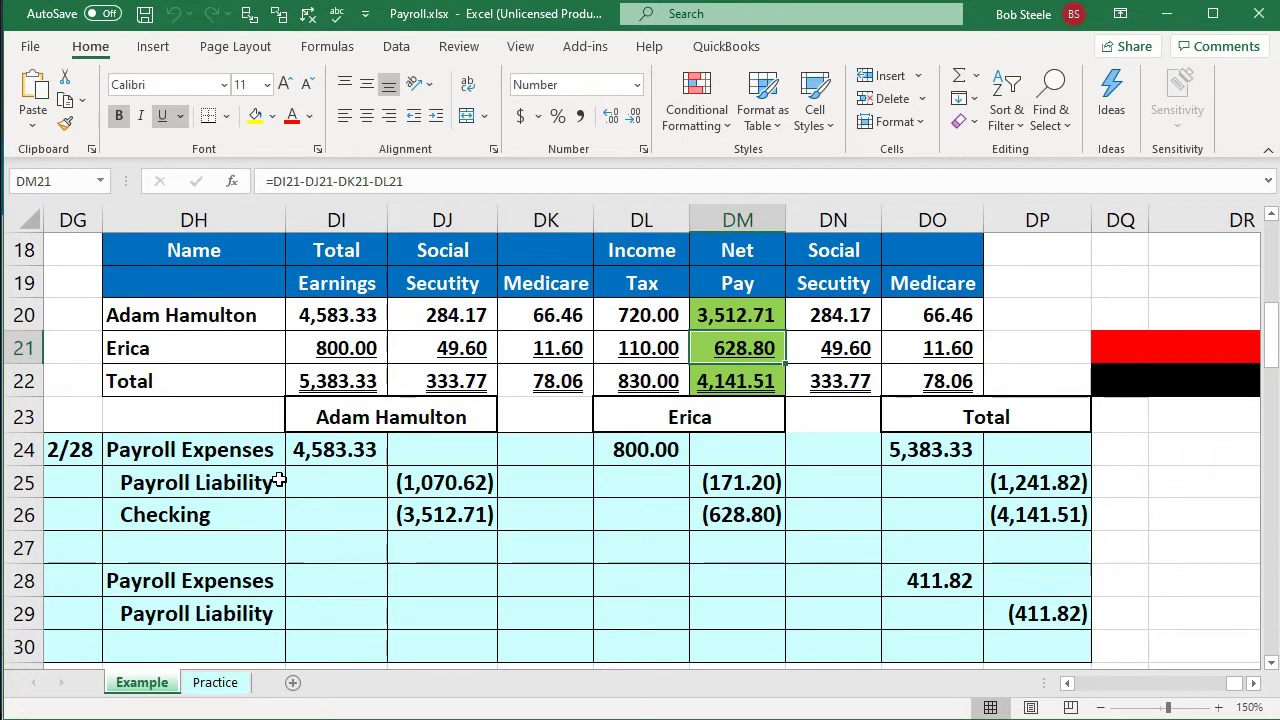
pyautogui.press('Right')
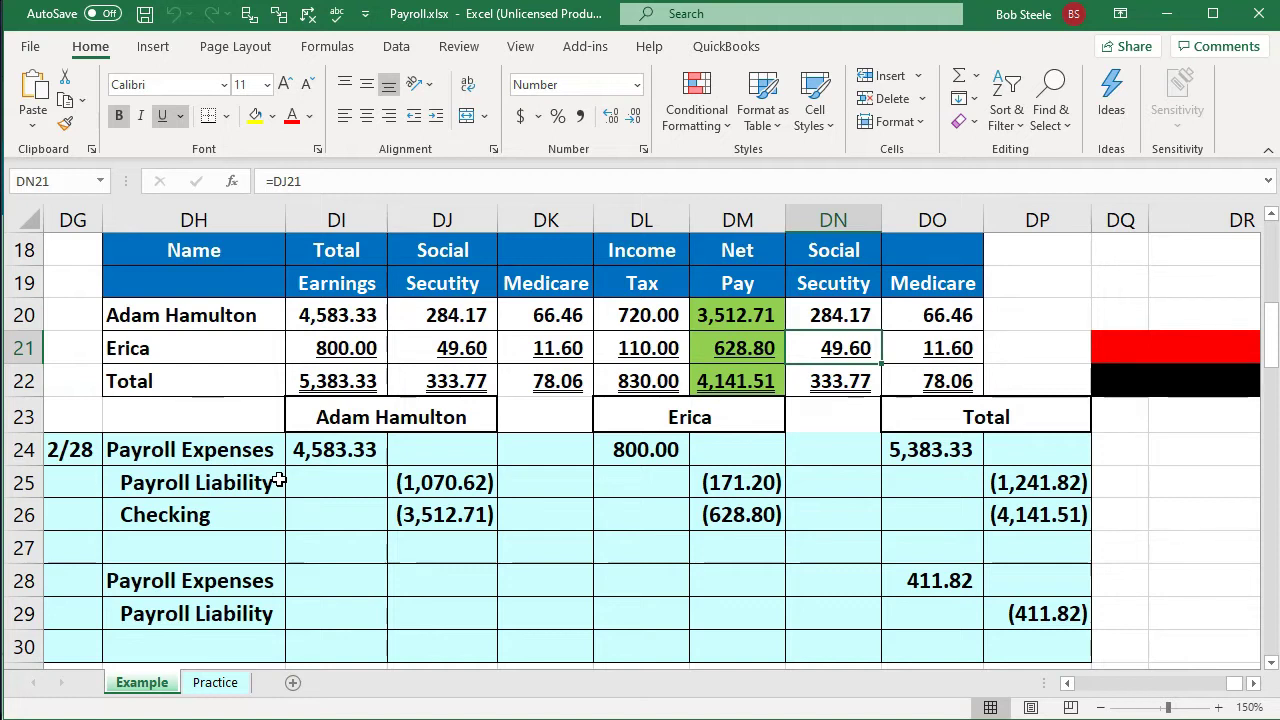
pyautogui.press('Right')
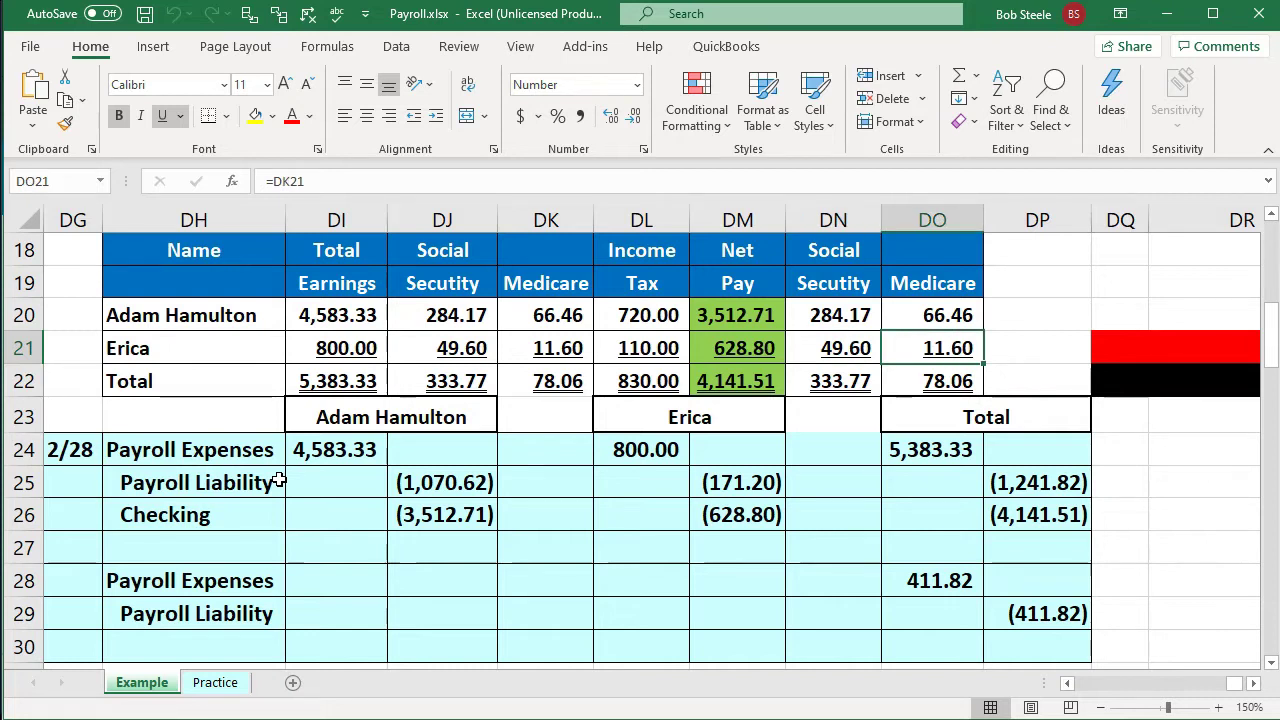
# Examine the Payroll Expenses line of the 2/28 journal entry across row 24, ending at its total in DO24
pyautogui.press('Down')
pyautogui.press('Down')
pyautogui.press('Down')
pyautogui.press('Left')
pyautogui.press('Left')
pyautogui.press('Left')
pyautogui.press('Left')
pyautogui.press('Left')
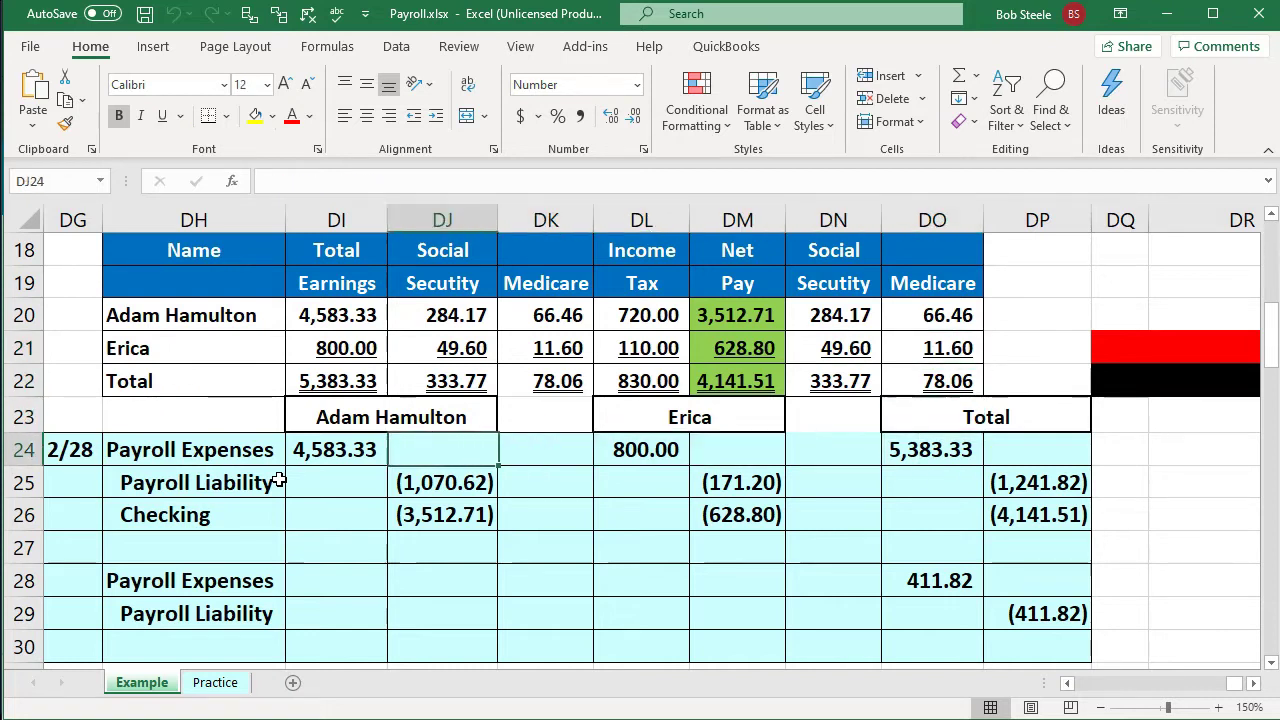
pyautogui.press('Left')
pyautogui.press('Left')
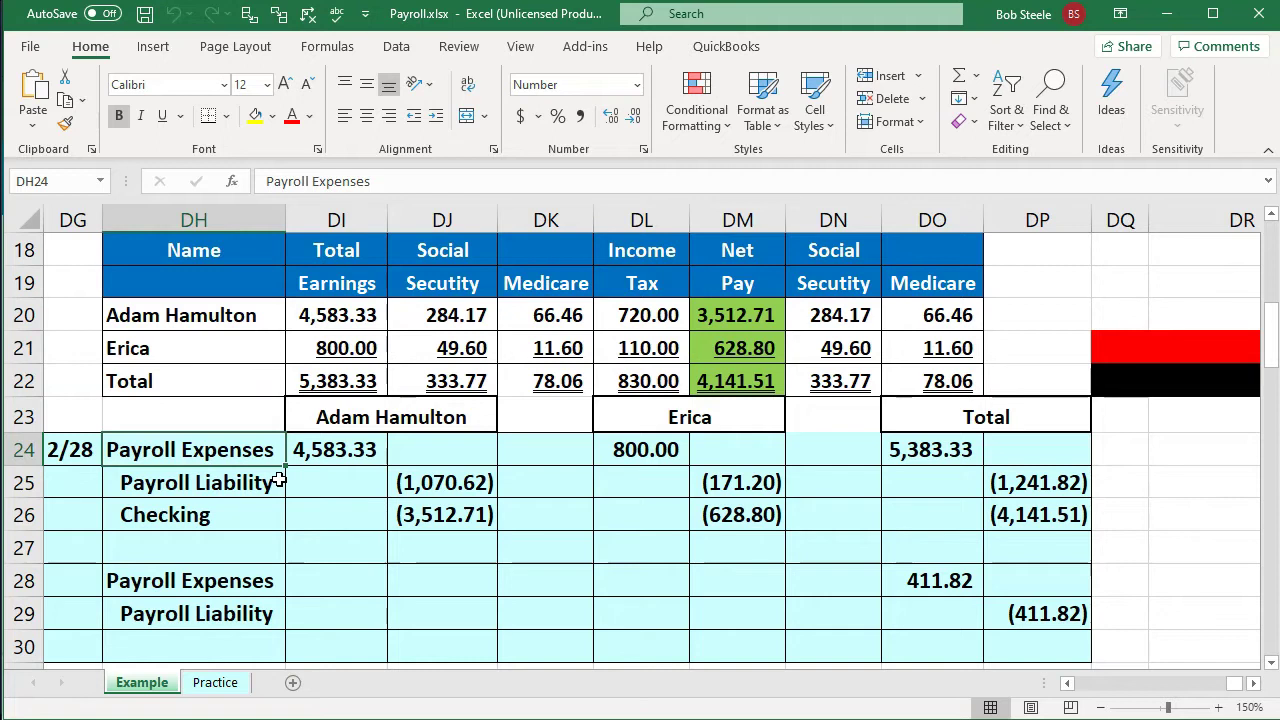
pyautogui.press('Right')
pyautogui.press('Right')
pyautogui.press('Right')
pyautogui.press('Right')
pyautogui.press('Right')
pyautogui.press('Right')
pyautogui.press('Right')
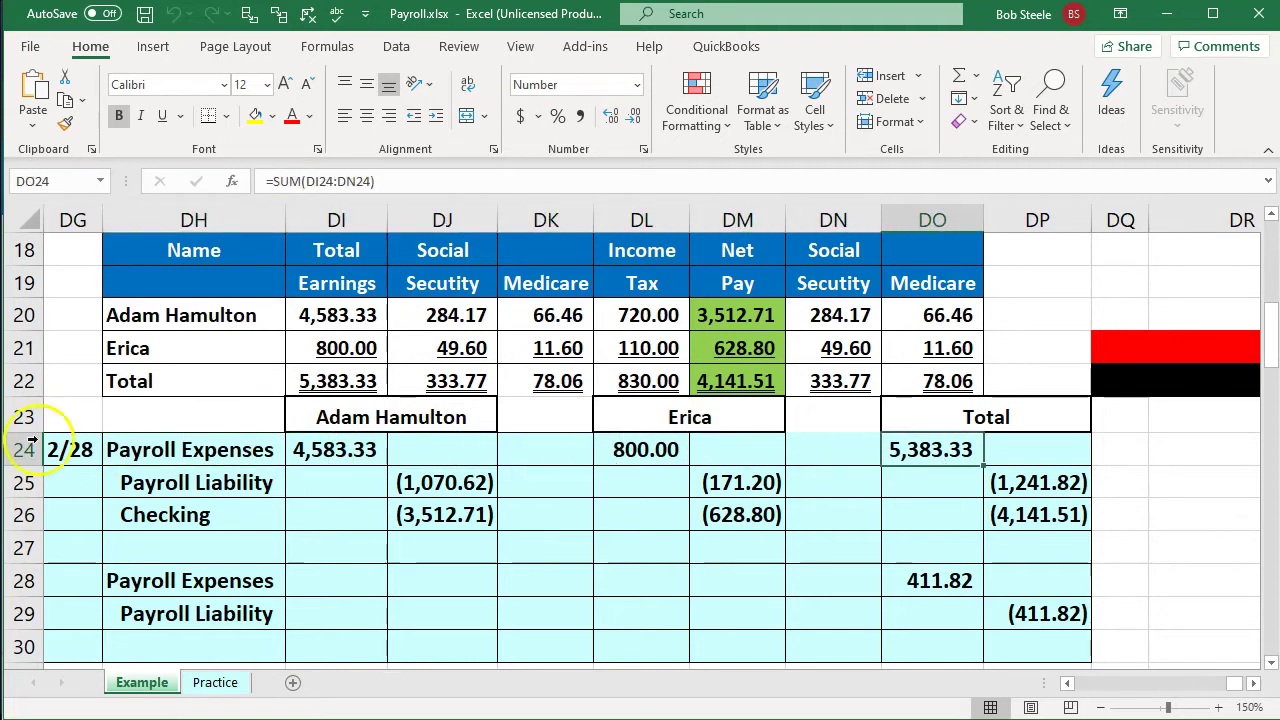
# Check the February total earnings in DI22, then select the Social Security, Medicare and income tax totals in DJ22:DL22
pyautogui.click(330, 370)
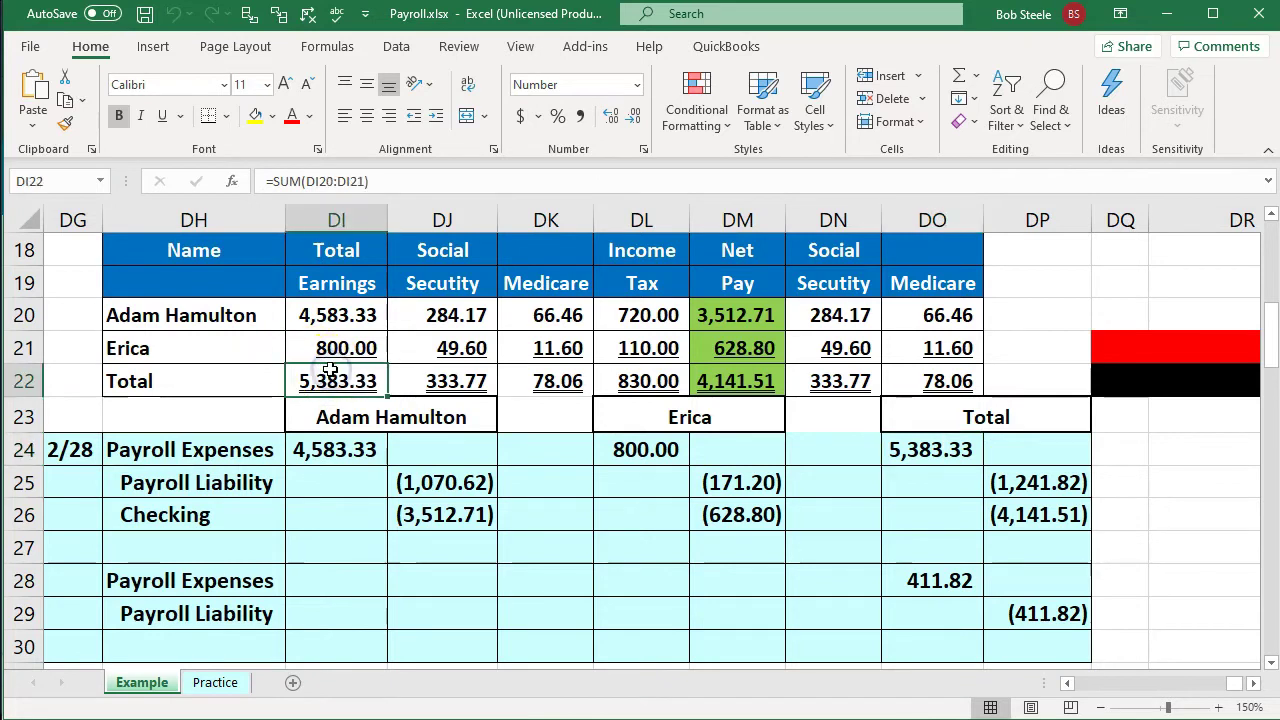
pyautogui.moveTo(409, 374); pyautogui.dragTo(608, 377)
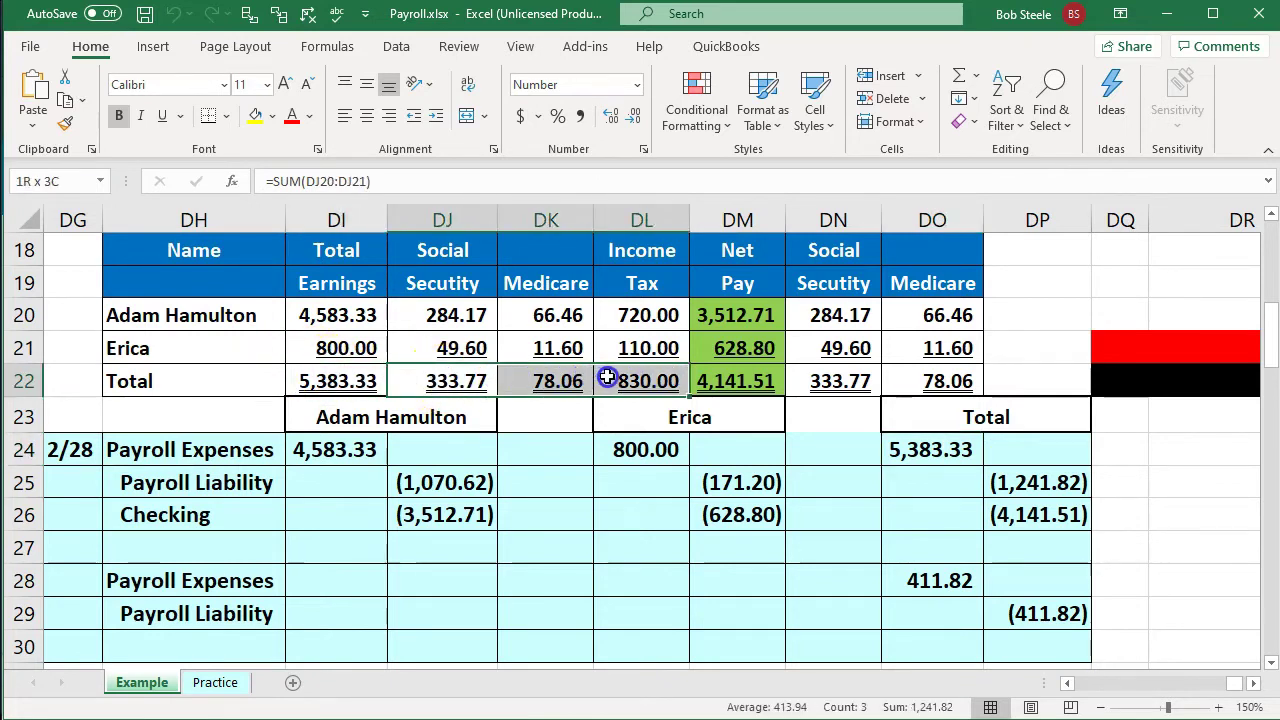
# Check the Payroll Liability and Checking totals in DP25 and DP26, and each employee's Checking amount in DJ26 and DM26
pyautogui.click(1055, 477)
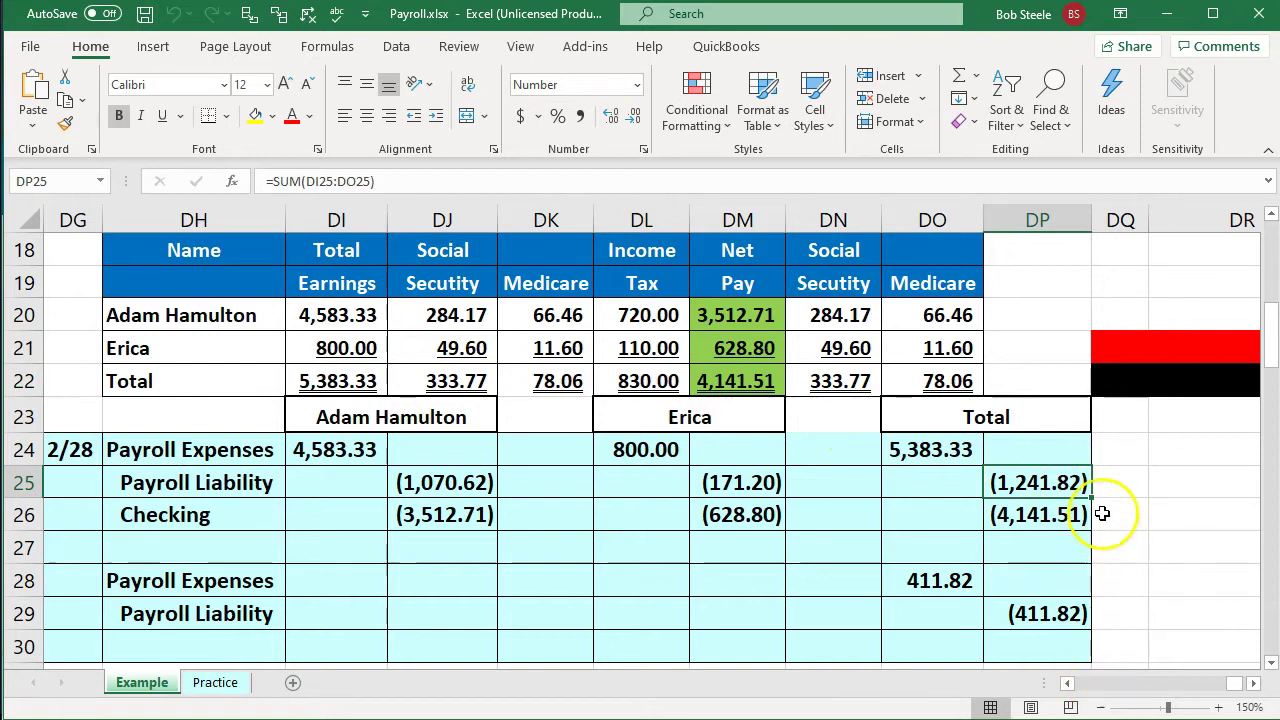
pyautogui.click(1055, 514)
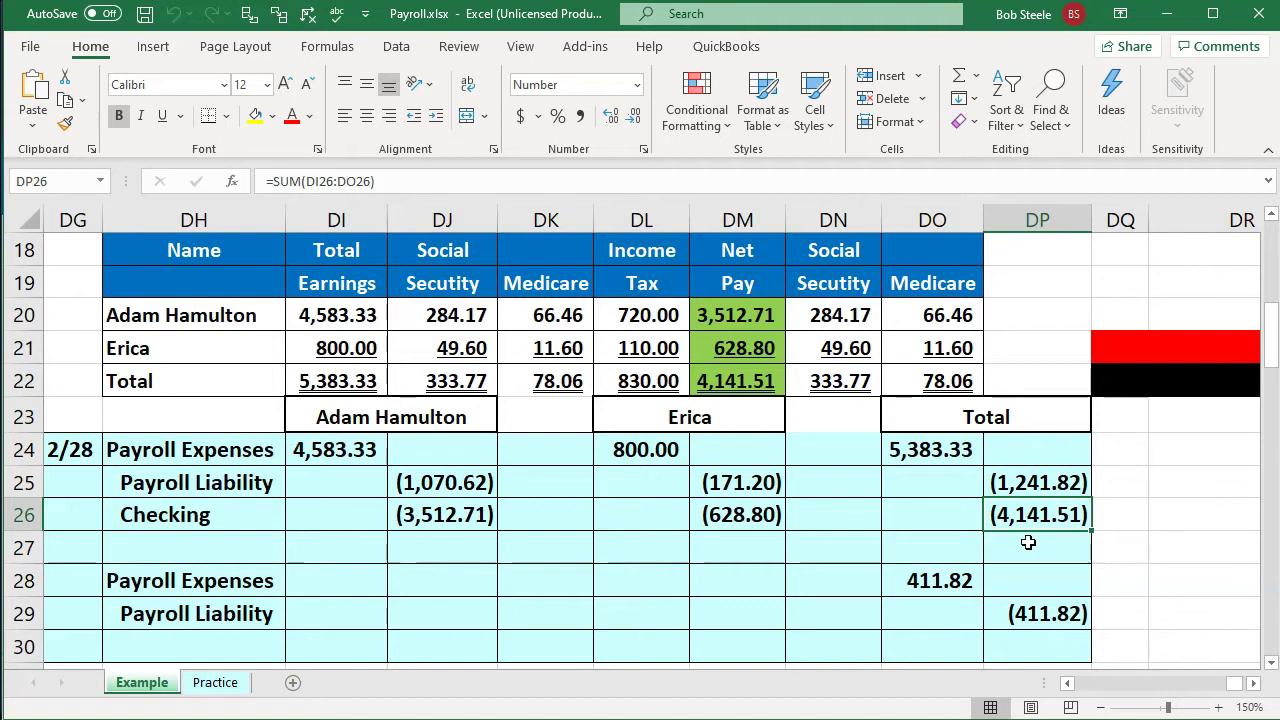
pyautogui.click(475, 517)
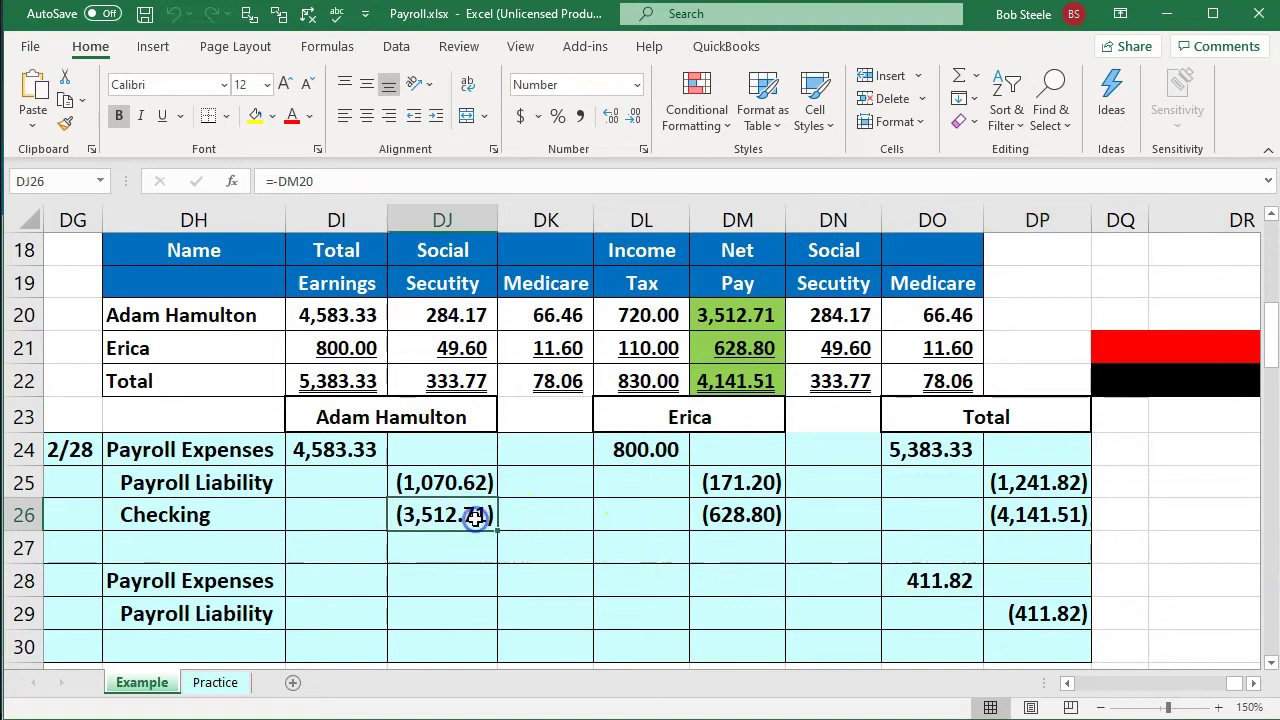
pyautogui.press('Right')
pyautogui.press('Right')
pyautogui.press('Right')
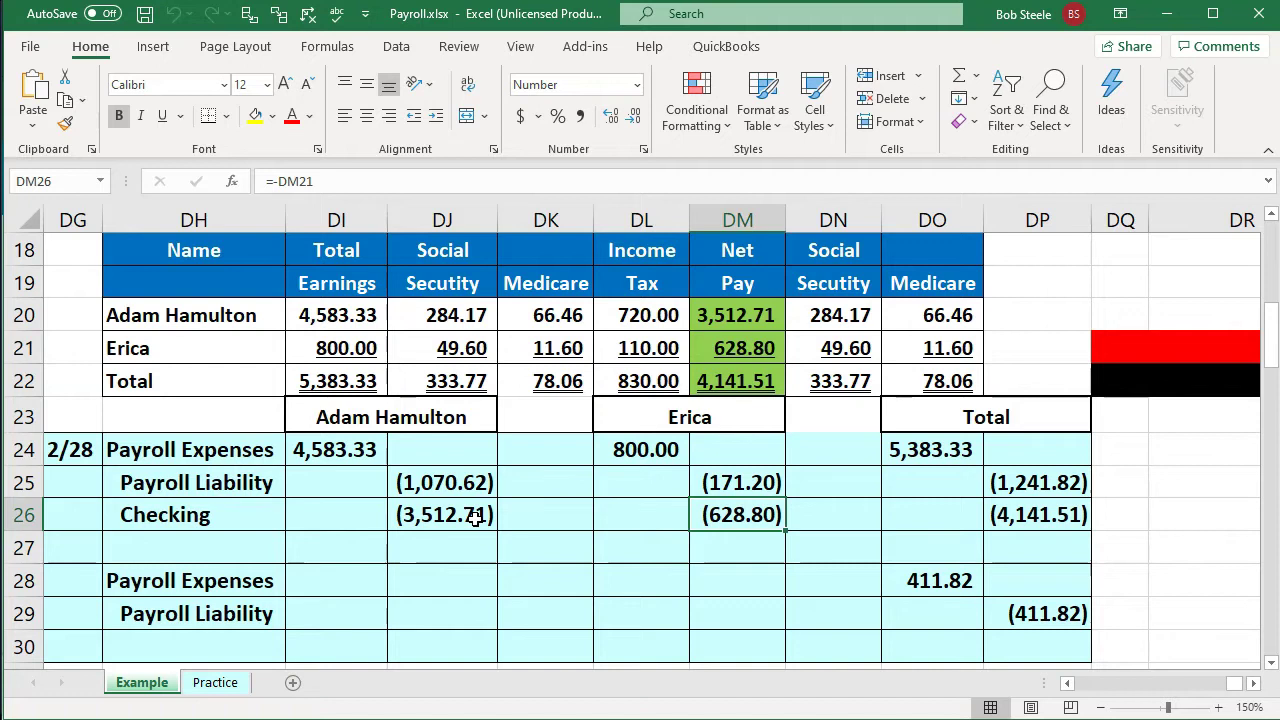
# Review the employer payroll tax entry from Payroll Expenses in row 28 to the Payroll Liability amount in DP29
pyautogui.click(161, 572)
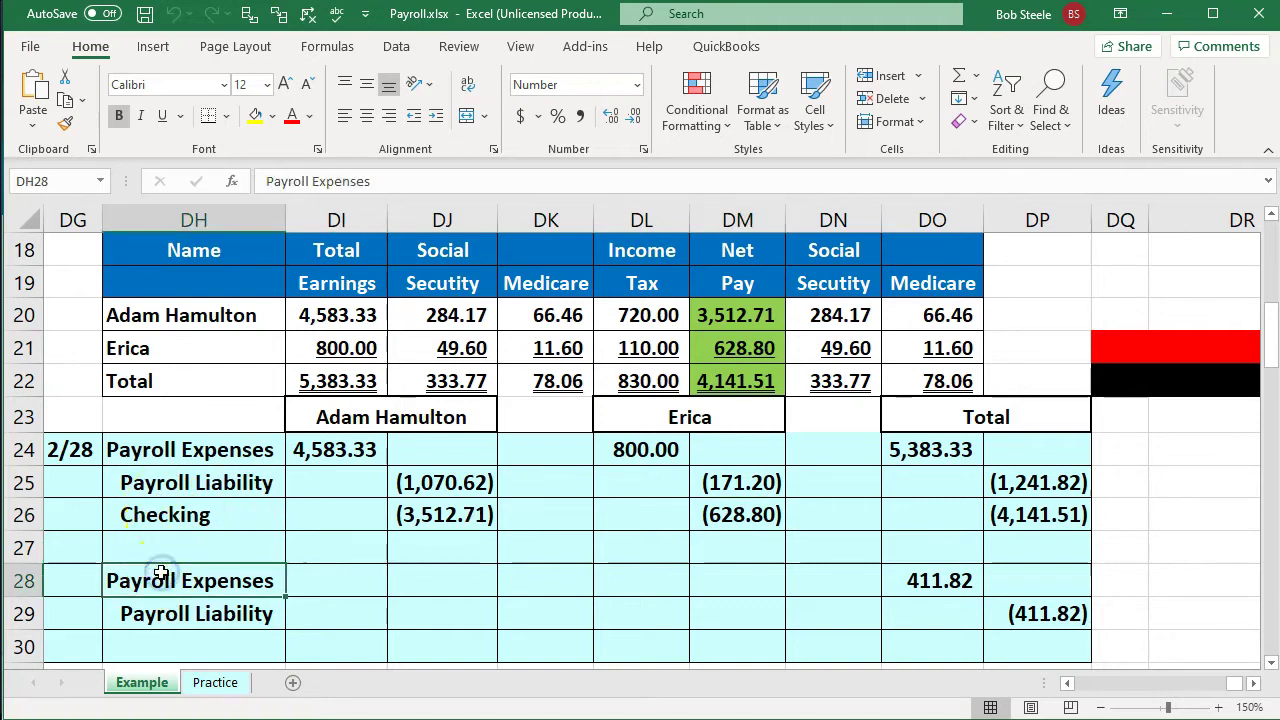
pyautogui.scroll(-1, 161, 571)
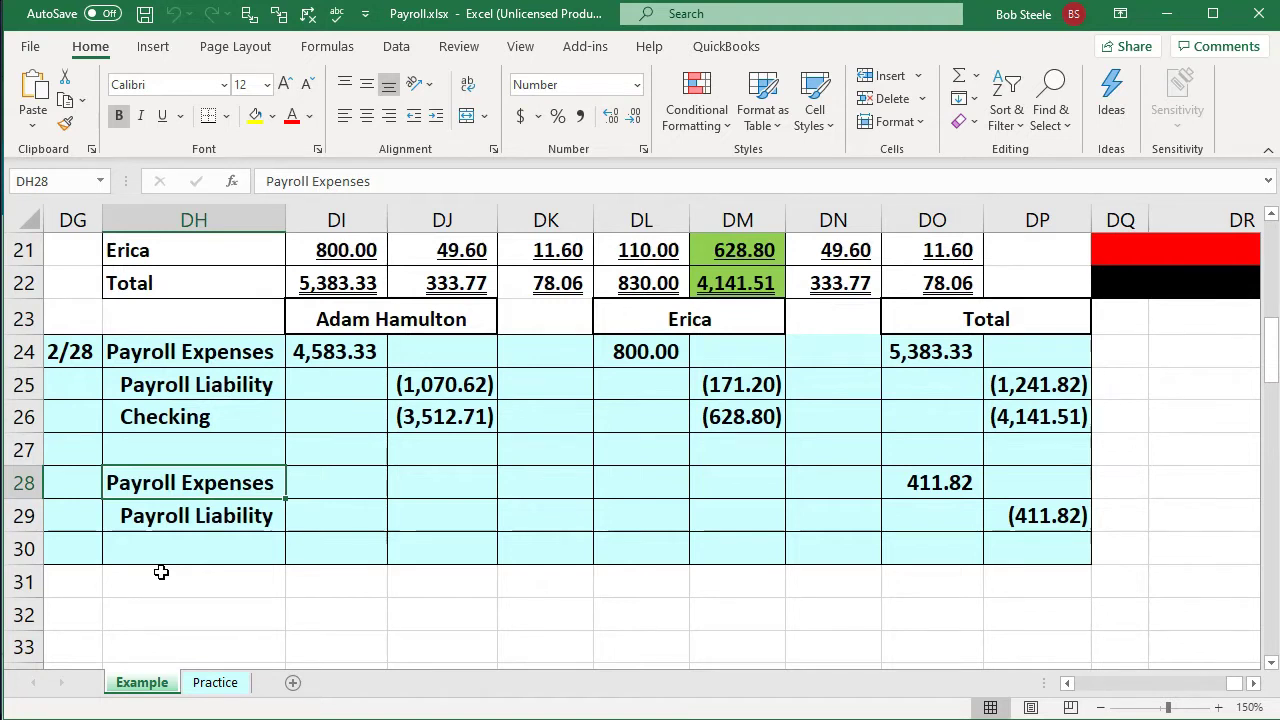
pyautogui.press('Right')
pyautogui.press('Right')
pyautogui.press('Right')
pyautogui.press('Right')
pyautogui.press('Right')
pyautogui.press('Right')
pyautogui.press('Right')
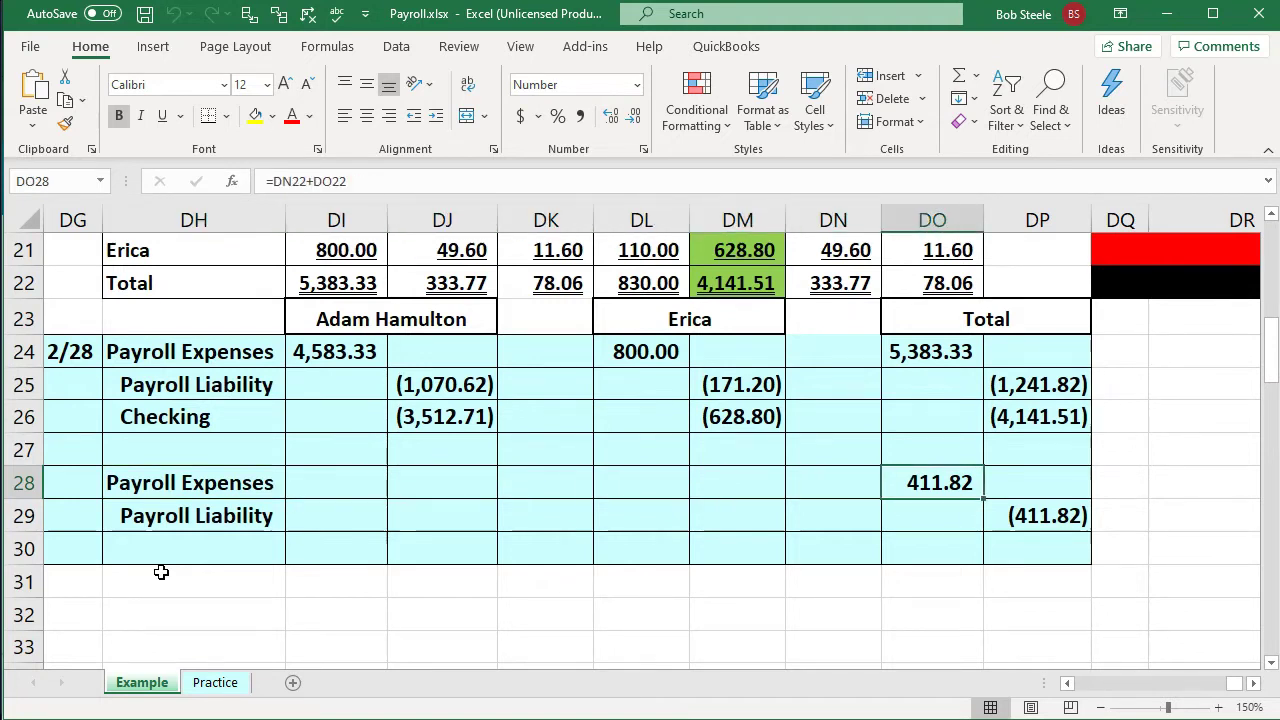
pyautogui.press('Down')
pyautogui.press('Right')
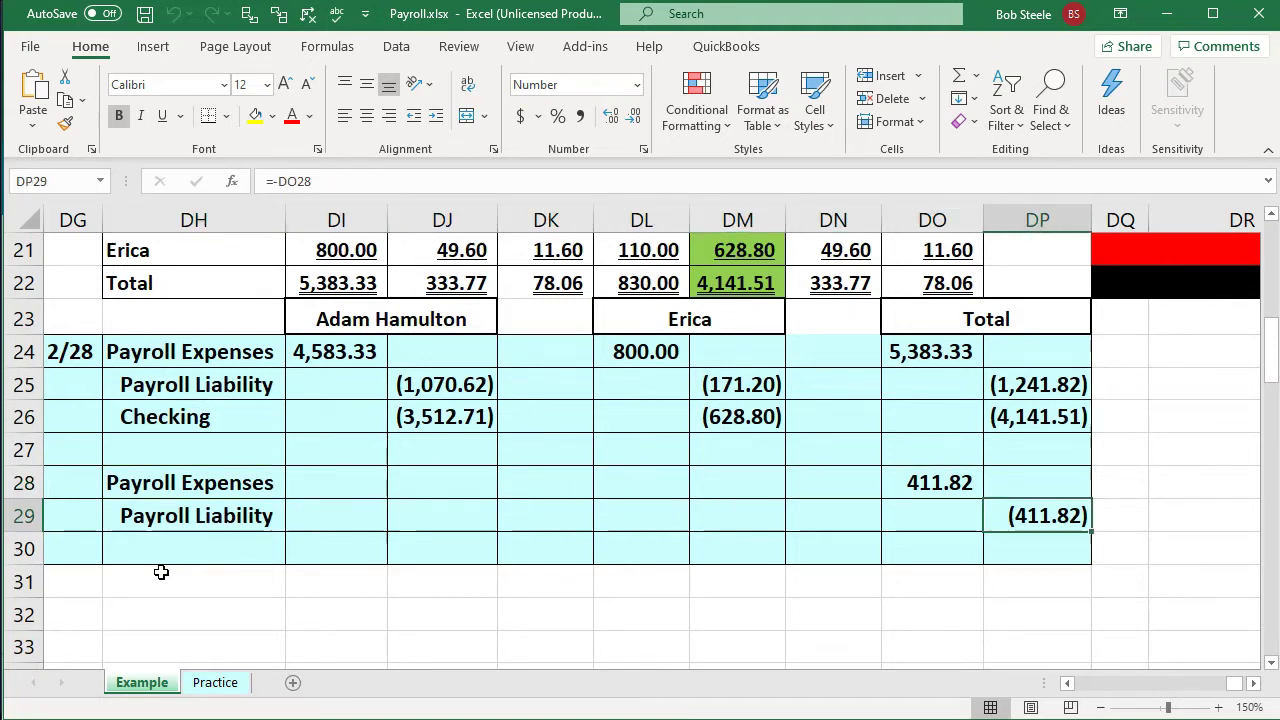
# Select the payroll register figures in DI20:DO22, and check the two employees' separate Checking amounts in row 26
pyautogui.scroll(1, 161, 572)
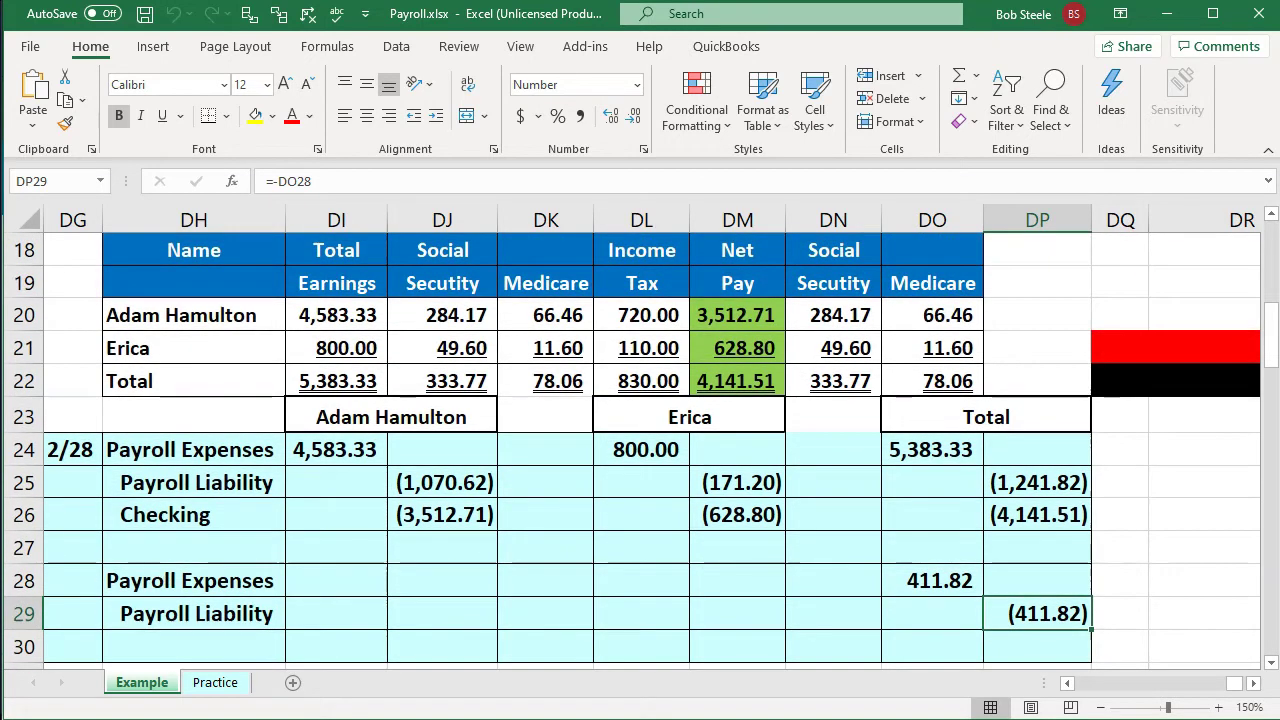
pyautogui.moveTo(360, 315); pyautogui.dragTo(901, 381)
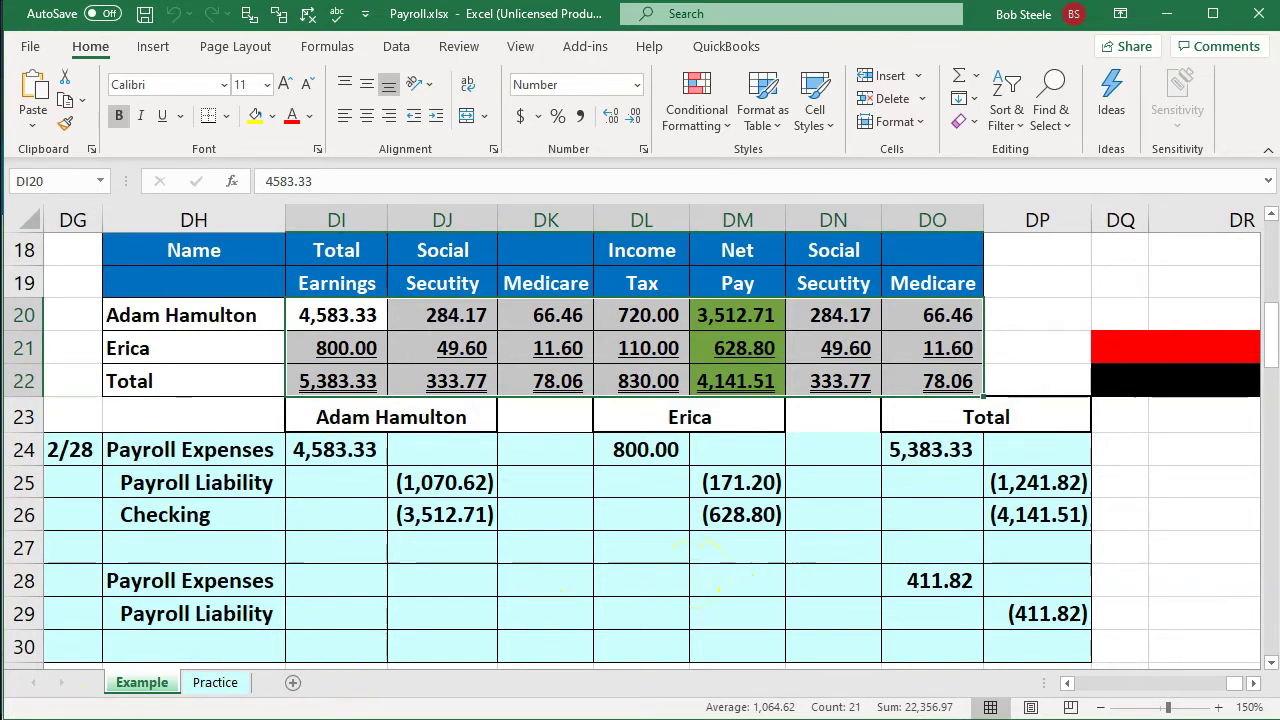
pyautogui.click(445, 517)
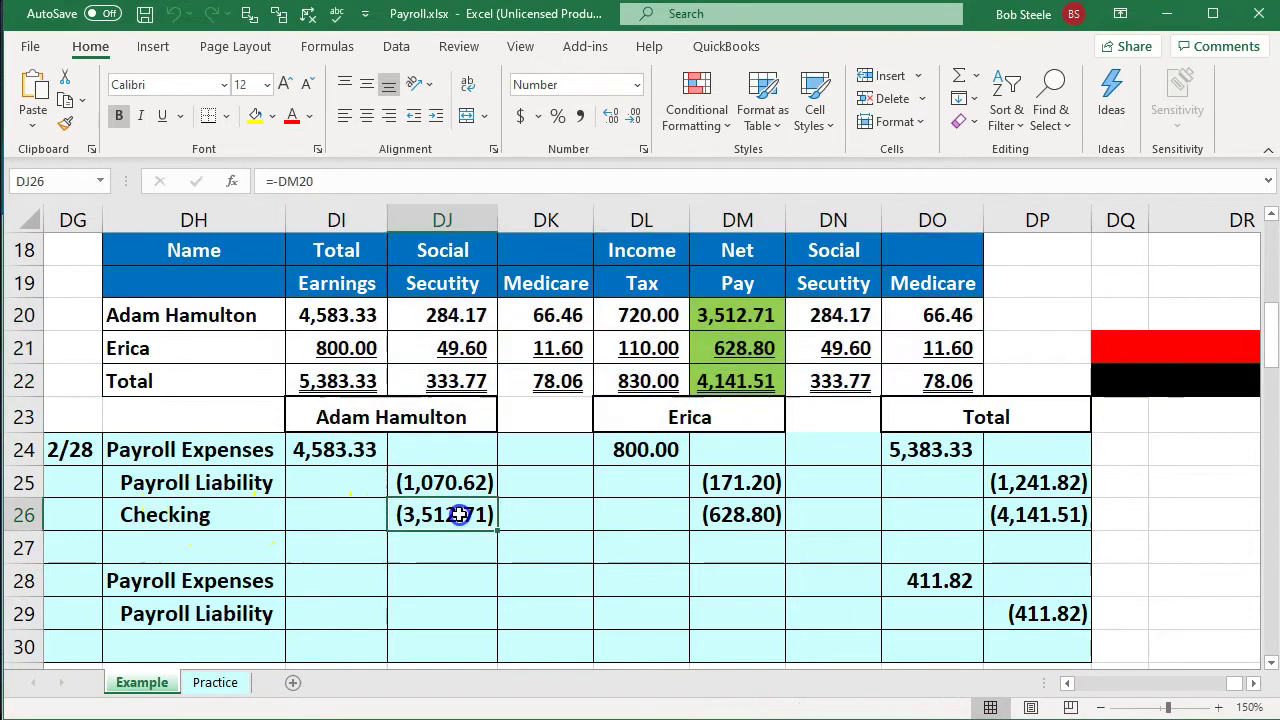
pyautogui.click(737, 516)
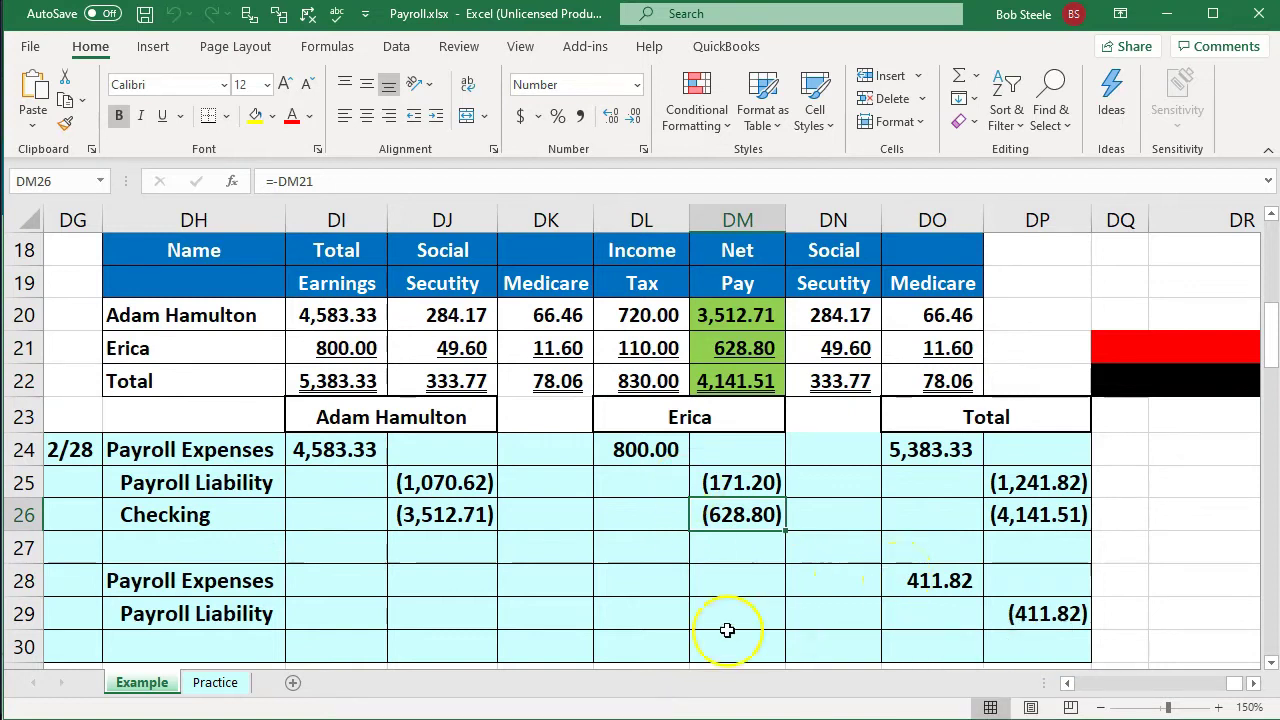
# Switch to Xero in Chrome and create a new Spend Money transaction paid from the Checking account
pyautogui.moveTo(835, 718)
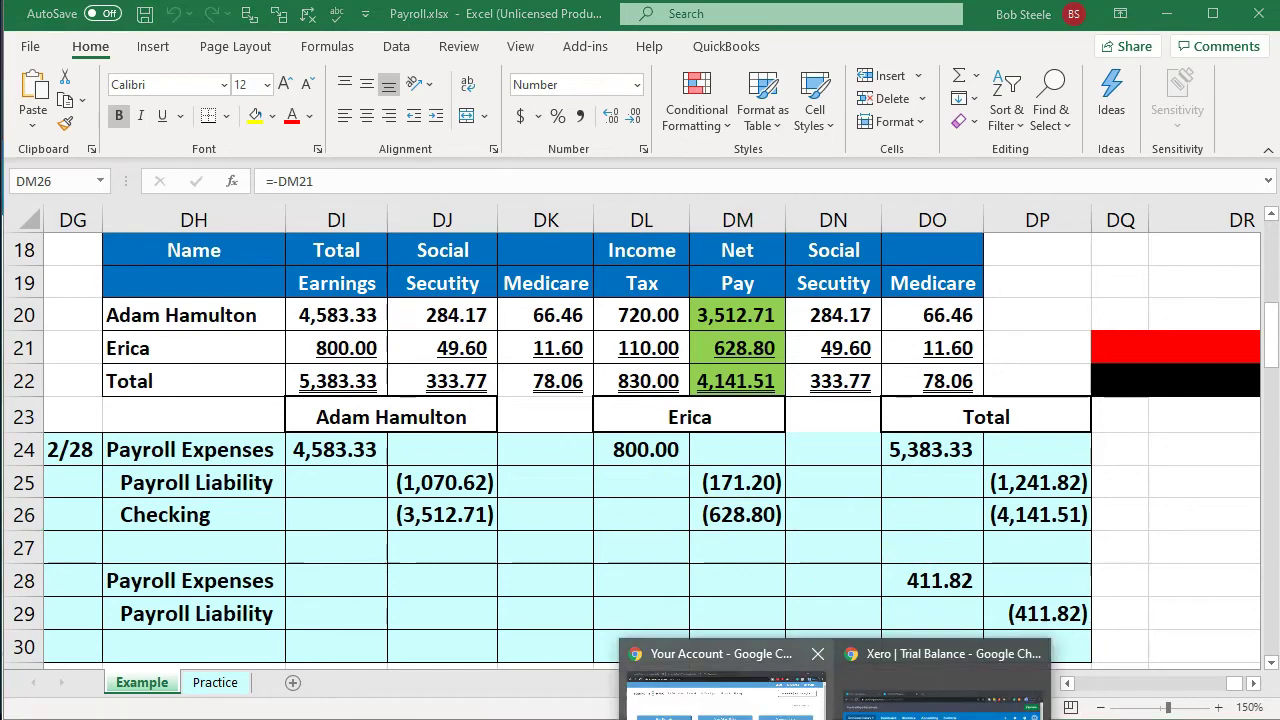
pyautogui.click(943, 690)
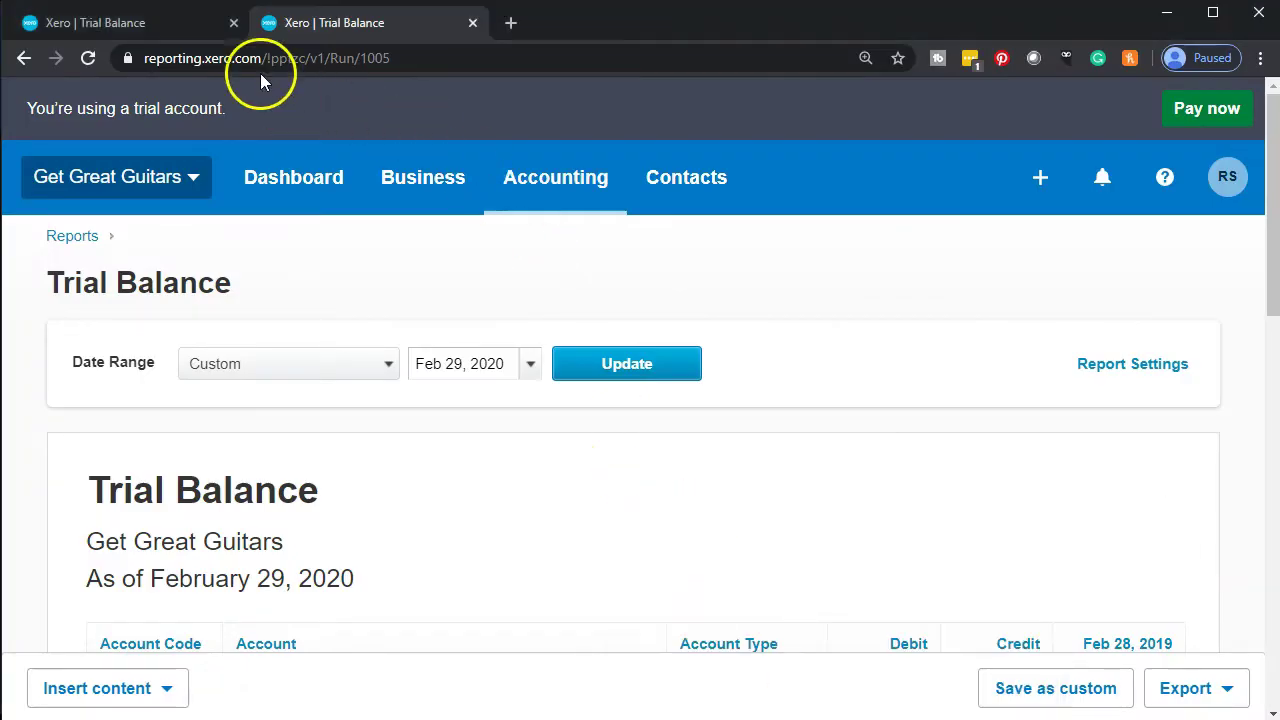
pyautogui.click(160, 23)
pyautogui.click(905, 373)
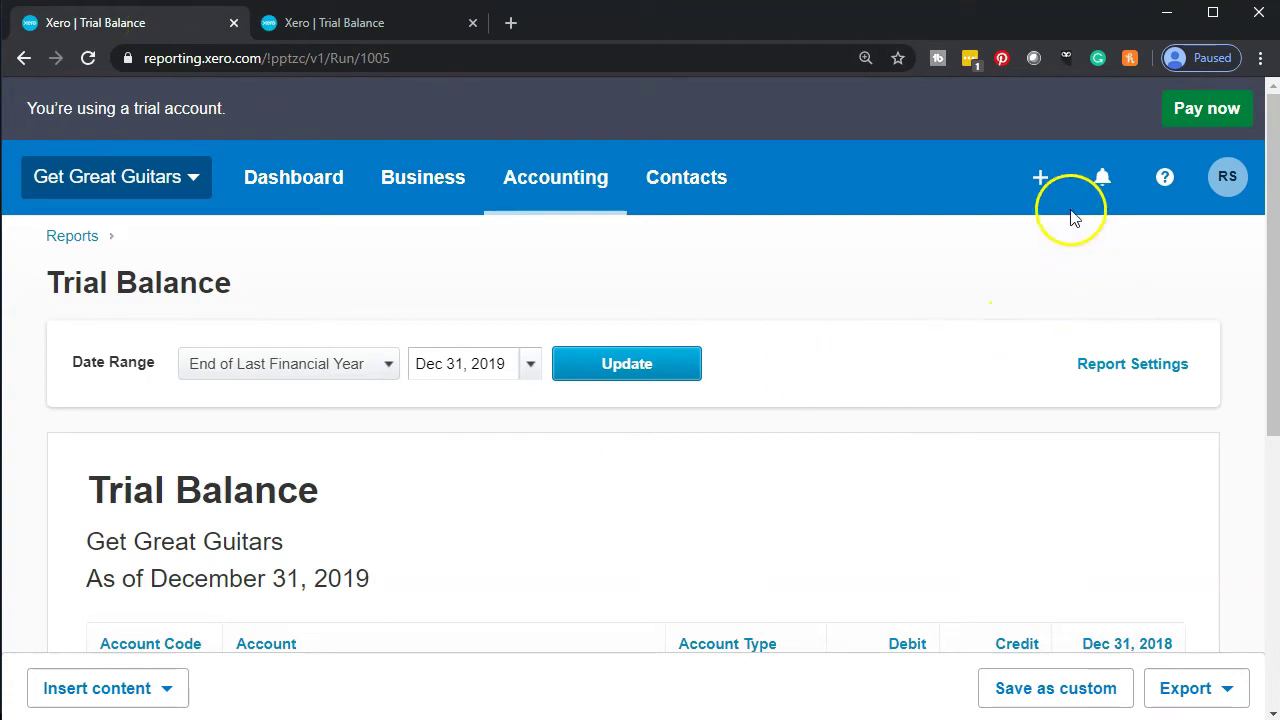
pyautogui.click(1038, 180)
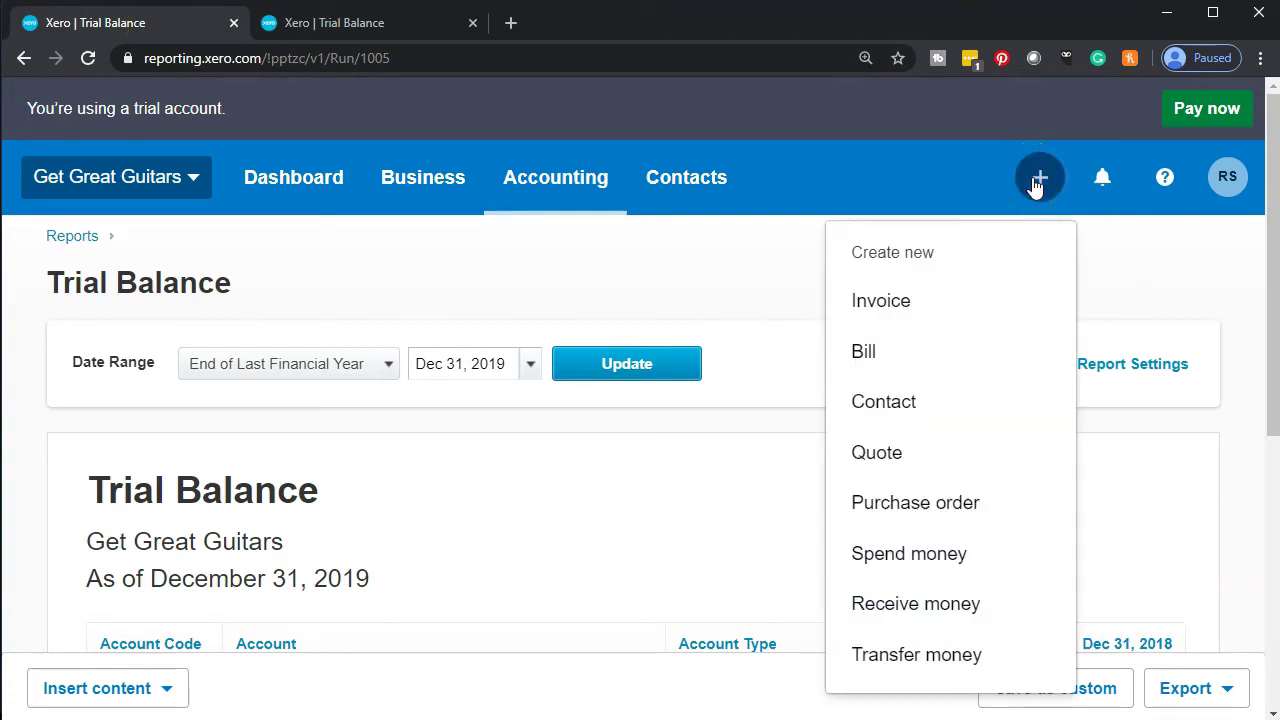
pyautogui.click(975, 551)
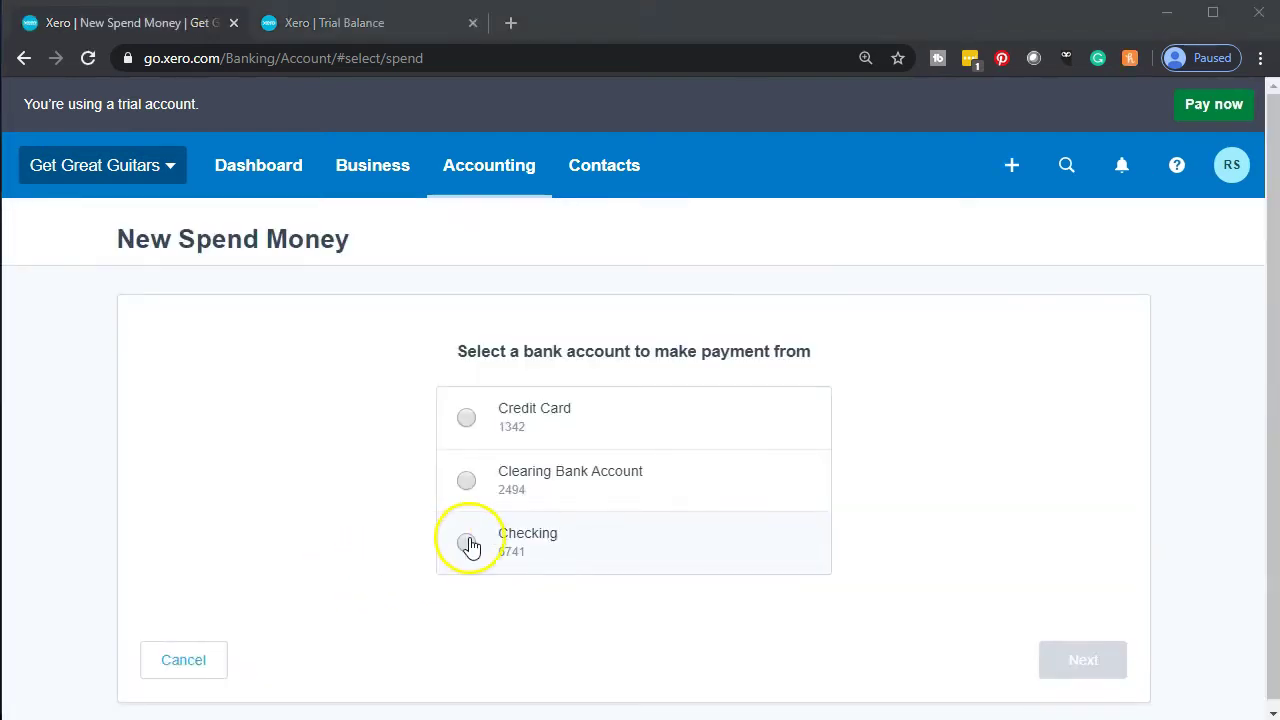
pyautogui.click(467, 543)
pyautogui.click(1060, 657)
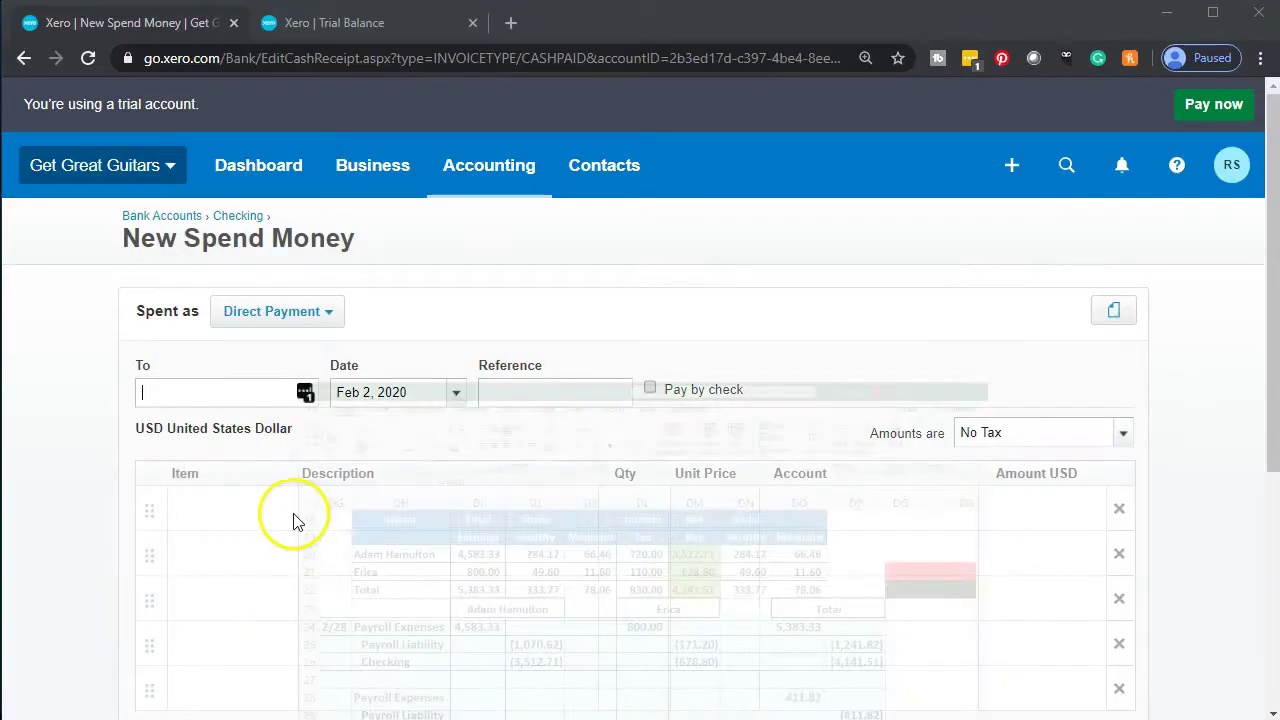
# Choose the first employee as the payee and set the payment date to Feb 29, 2020
pyautogui.click(221, 401)
pyautogui.write('ad')
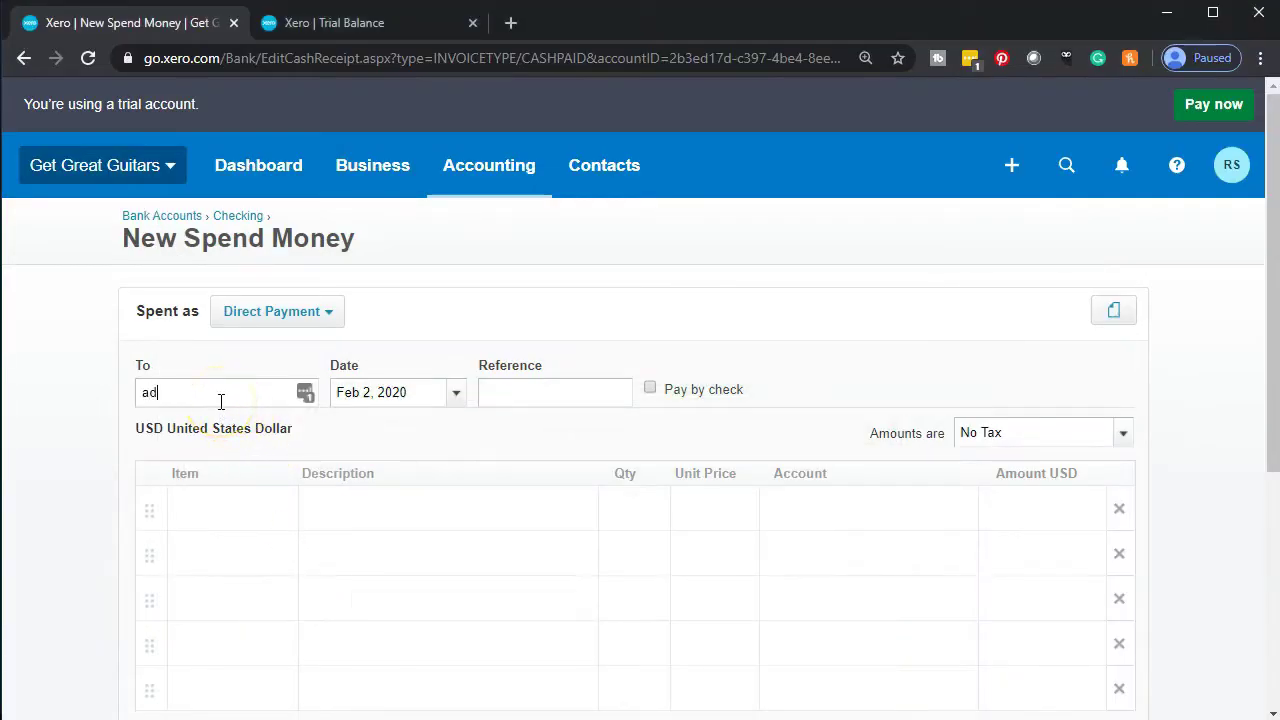
pyautogui.press('Down')
pyautogui.press('Up')
pyautogui.press('Tab')
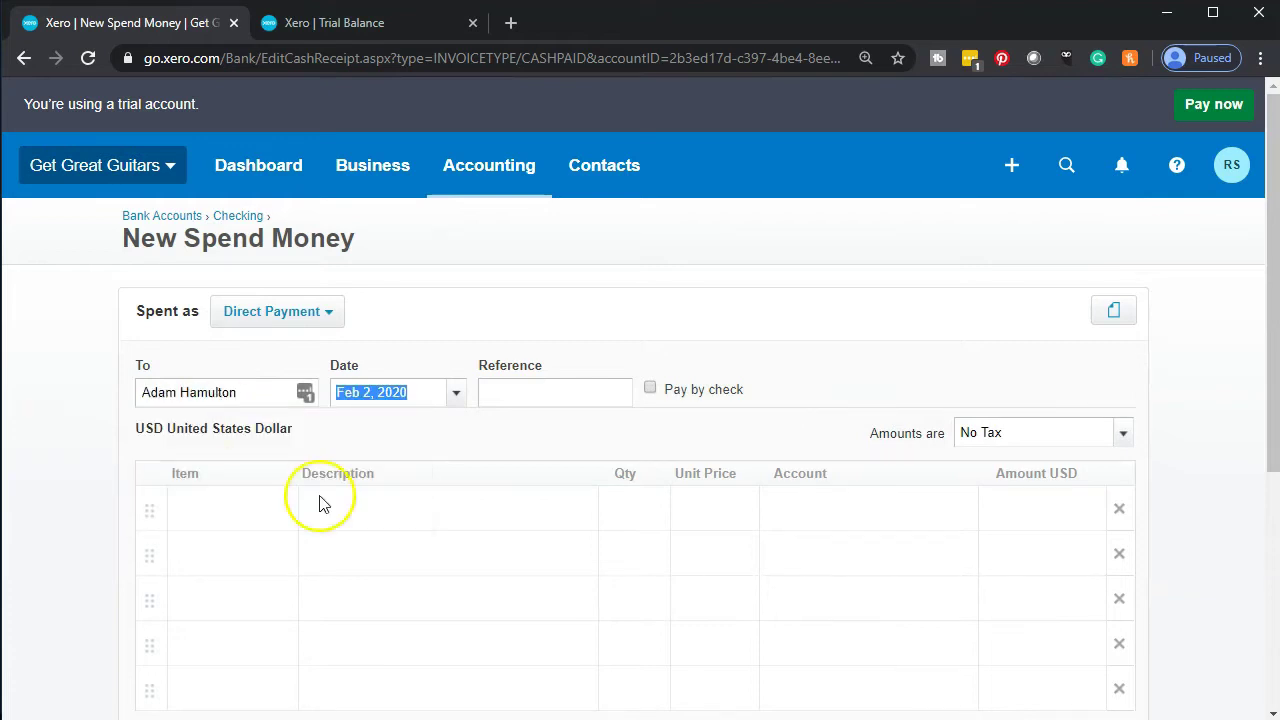
pyautogui.click(456, 392)
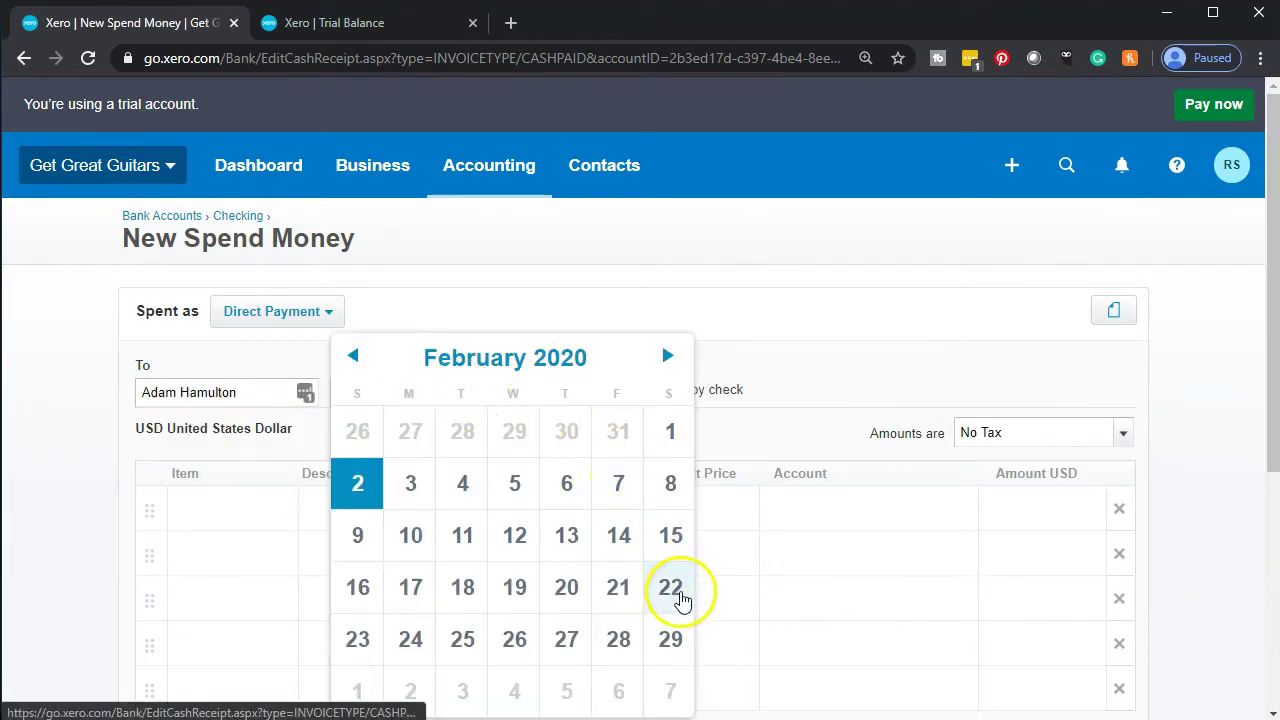
pyautogui.click(677, 640)
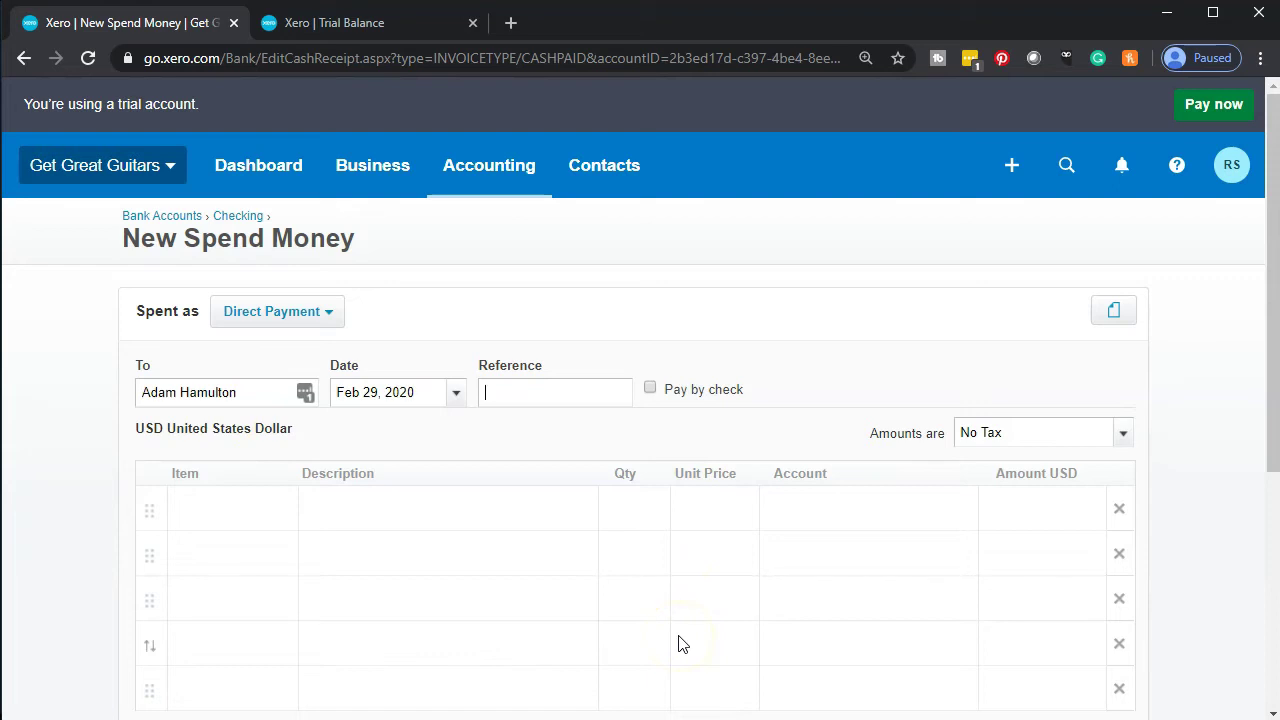
# Describe the first payment line as Payroll with a quantity of 1
pyautogui.press('Tab')
pyautogui.press('Tab')
pyautogui.press('Tab')
pyautogui.press('Tab')
pyautogui.write('Payroll')
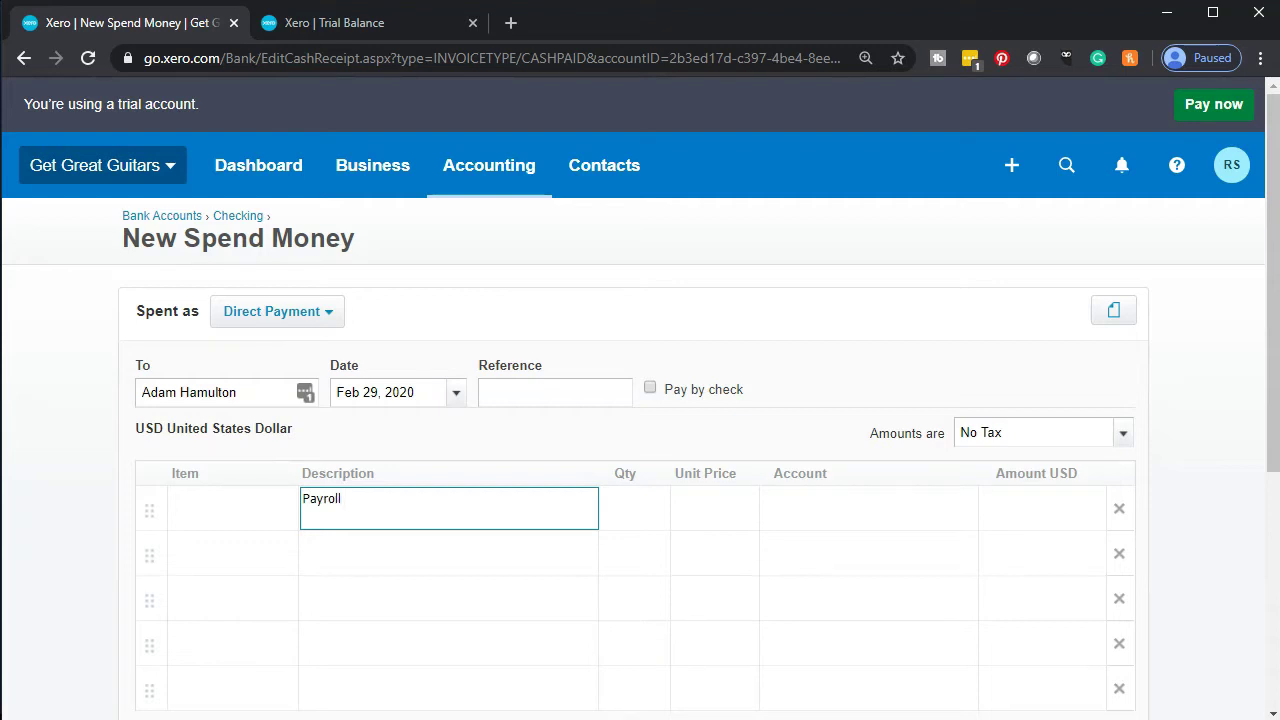
pyautogui.press('Tab')
pyautogui.write('1')
pyautogui.press('Tab')
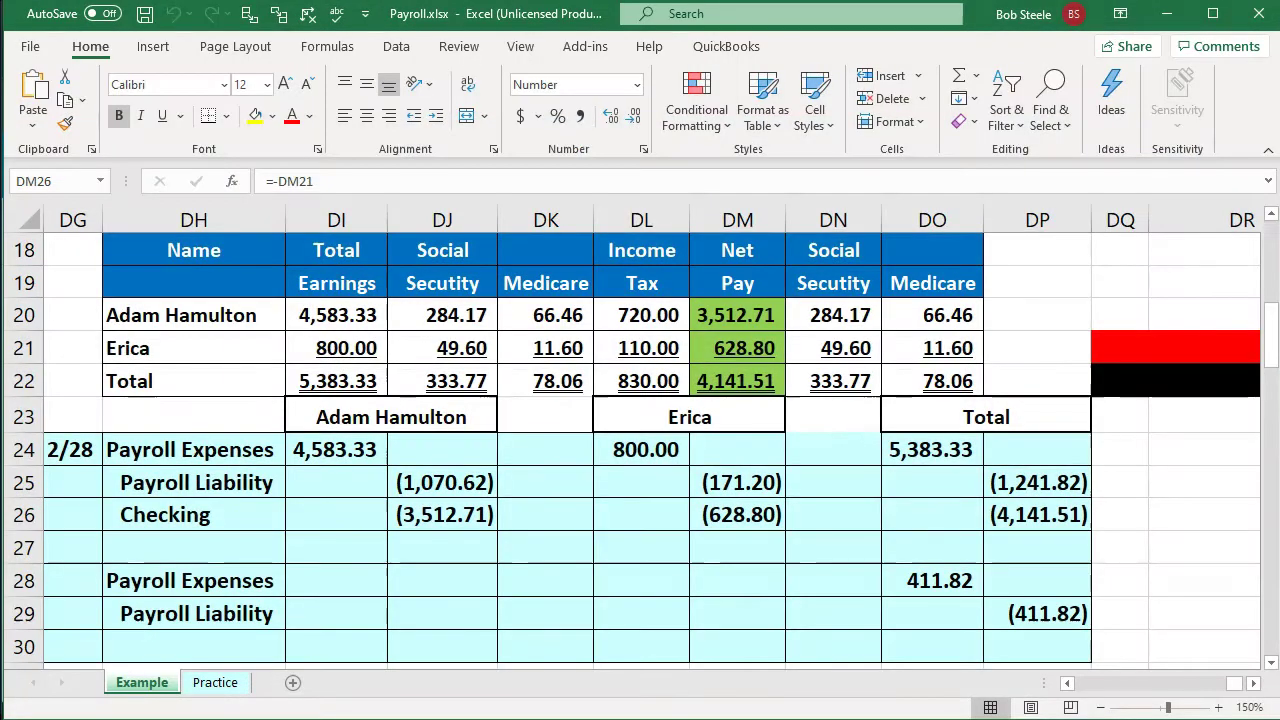
# Consult the 2/28 entry's Payroll Liability line in the Excel payroll worksheet, and return to the Xero payment form
pyautogui.click(224, 487)
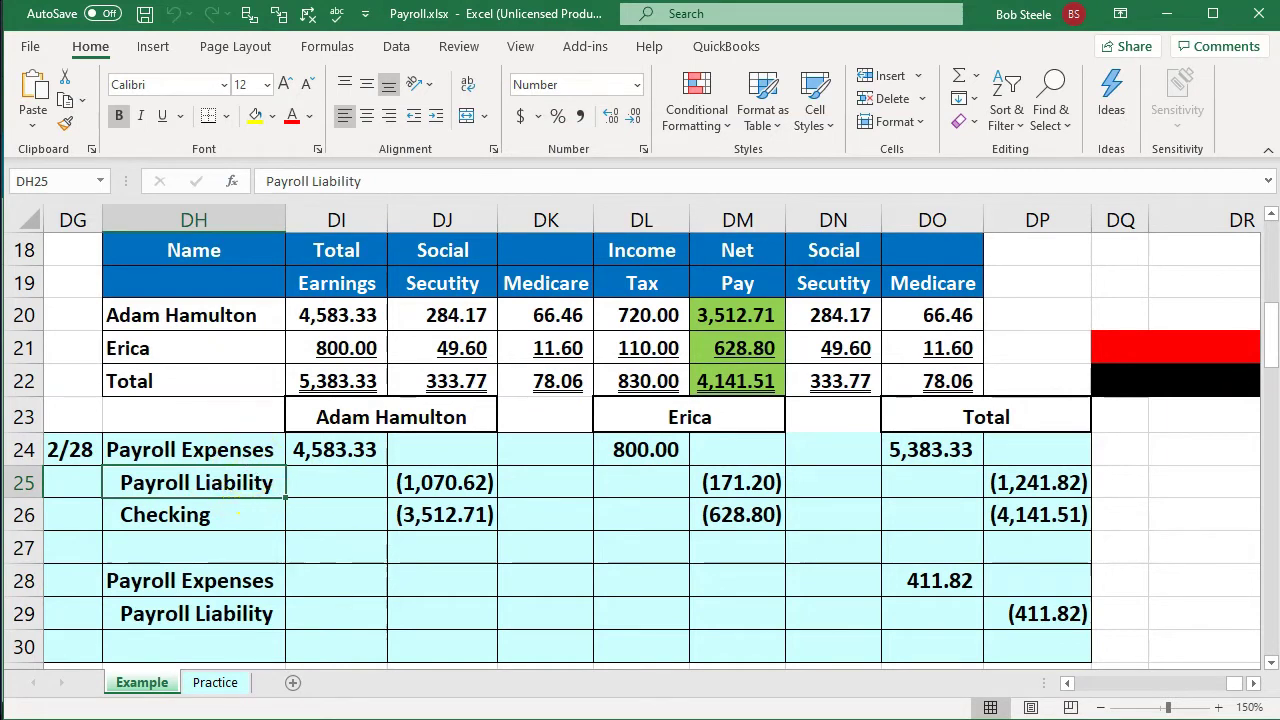
pyautogui.click(915, 665)
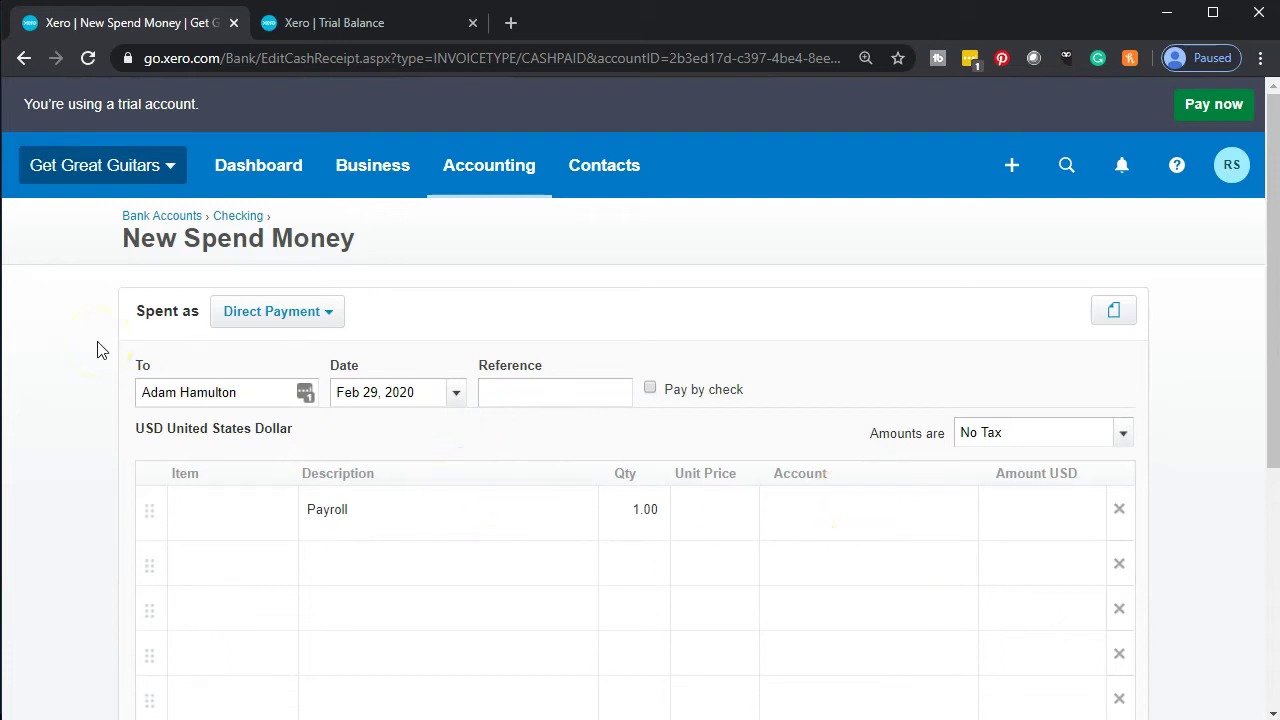
pyautogui.scroll(-2, 97, 350)
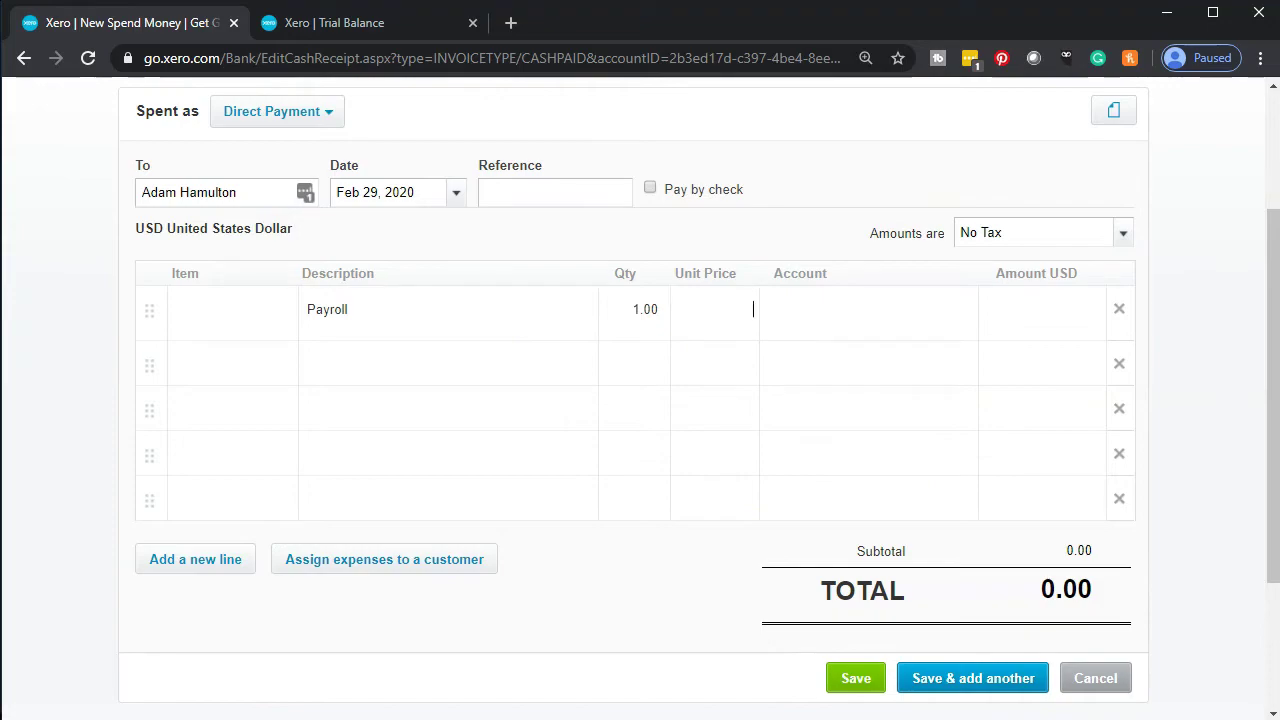
pyautogui.hotkey('alt', 'Tab')
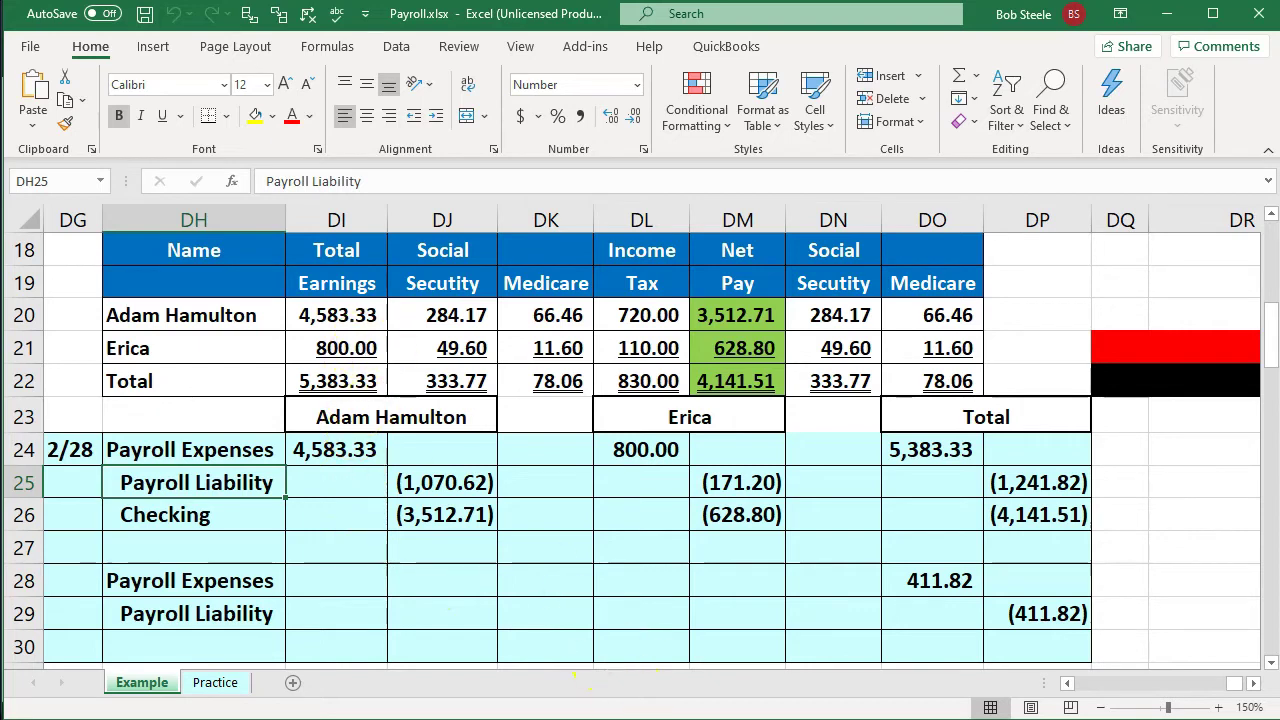
pyautogui.hotkey('alt', 'Tab')
# Set the Payroll line's unit price to 4583.33 and assign it to account 6720 - Payroll Tax Expense
pyautogui.click(727, 322)
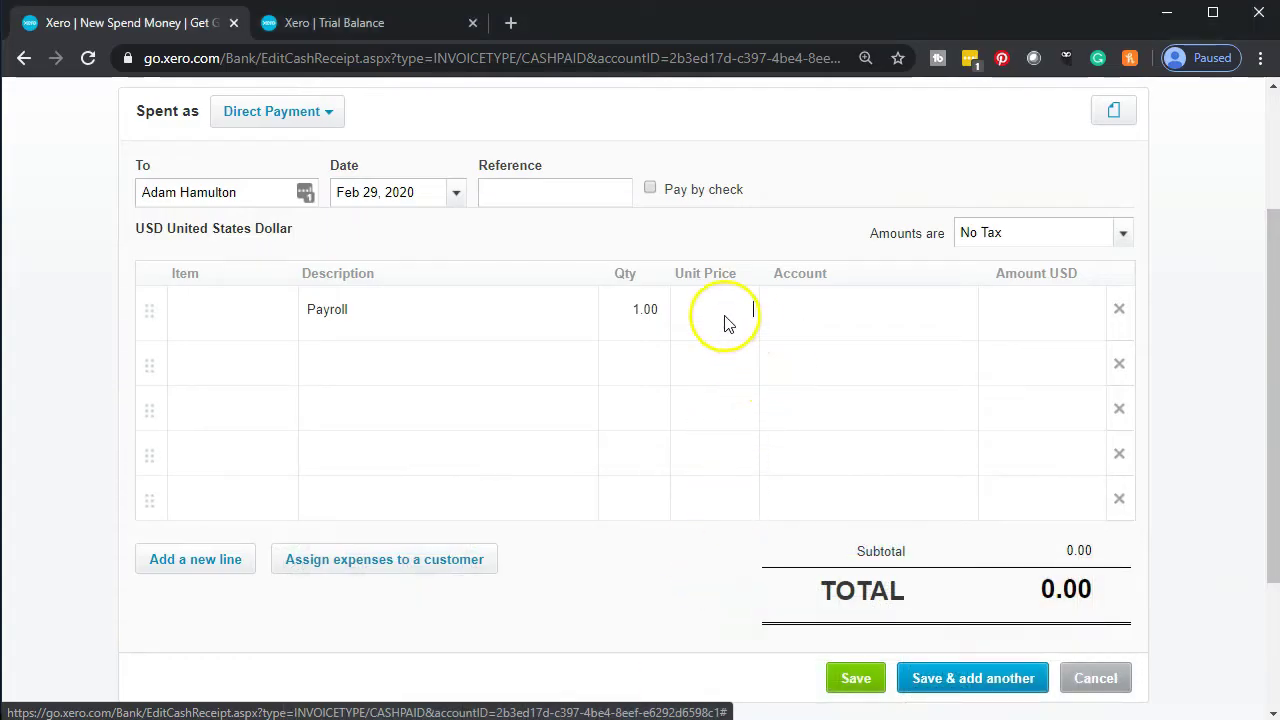
pyautogui.write('4583.33')
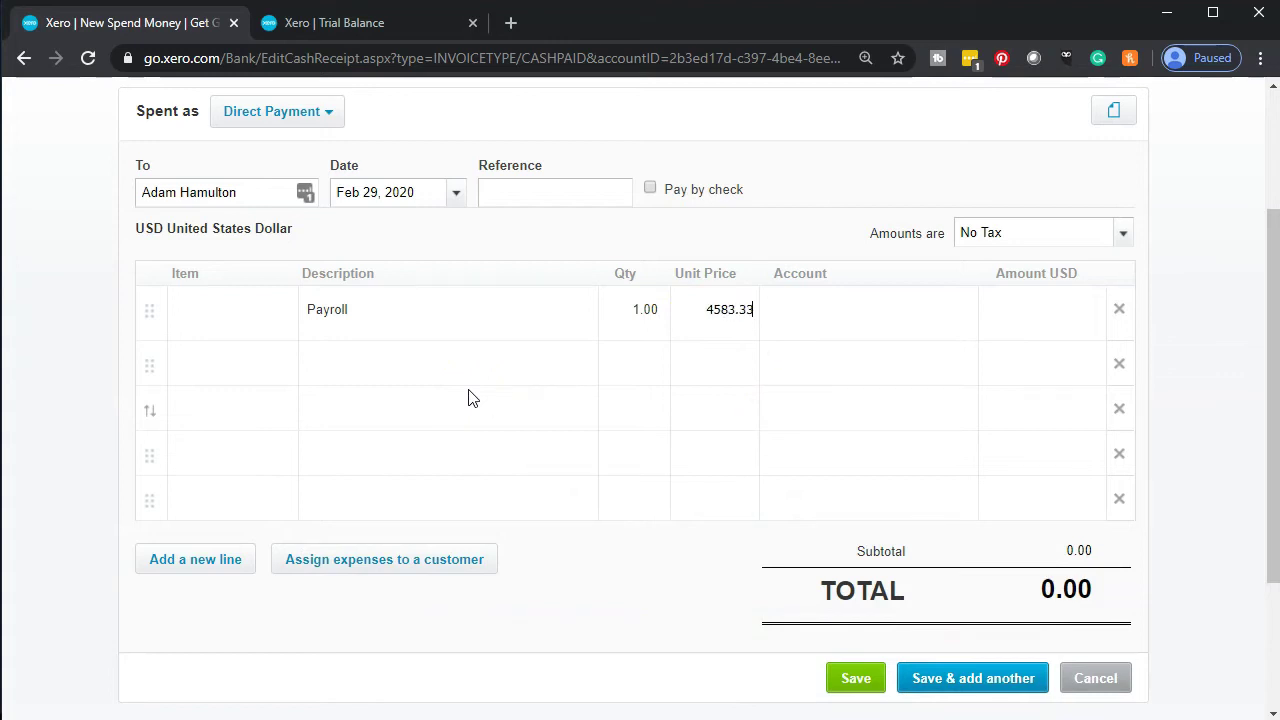
pyautogui.press('Tab')
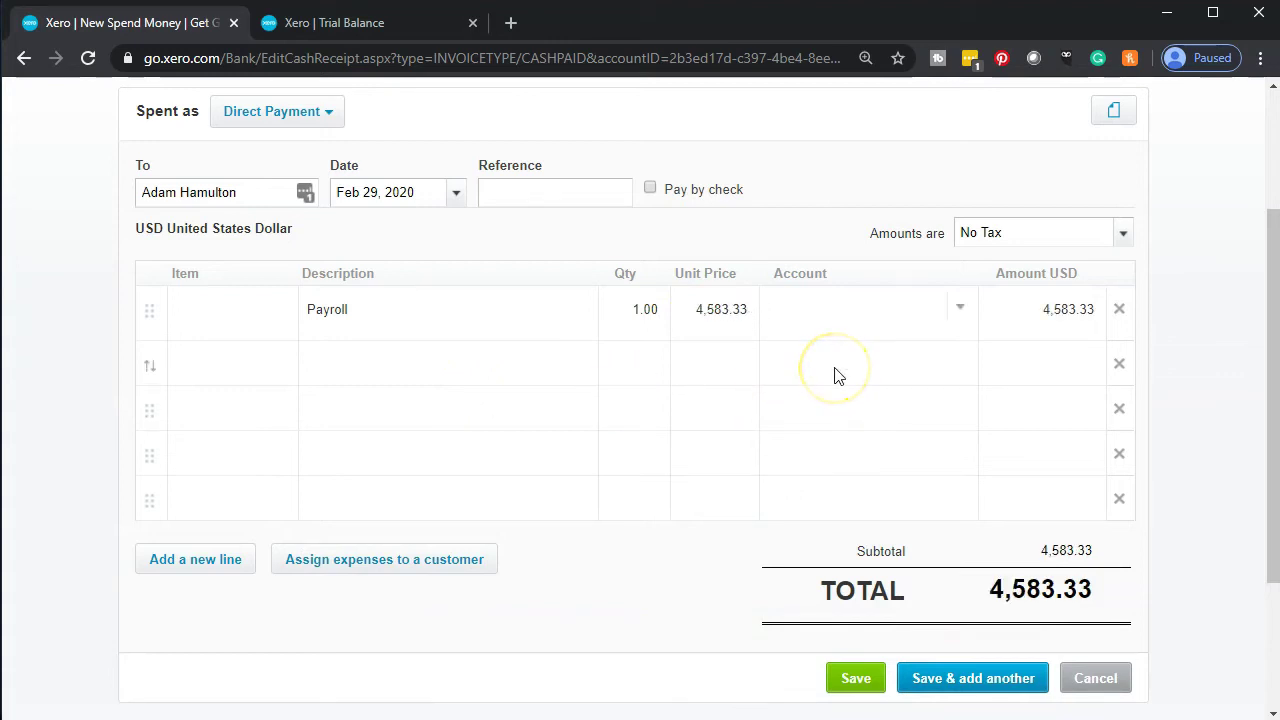
pyautogui.write('payroll')
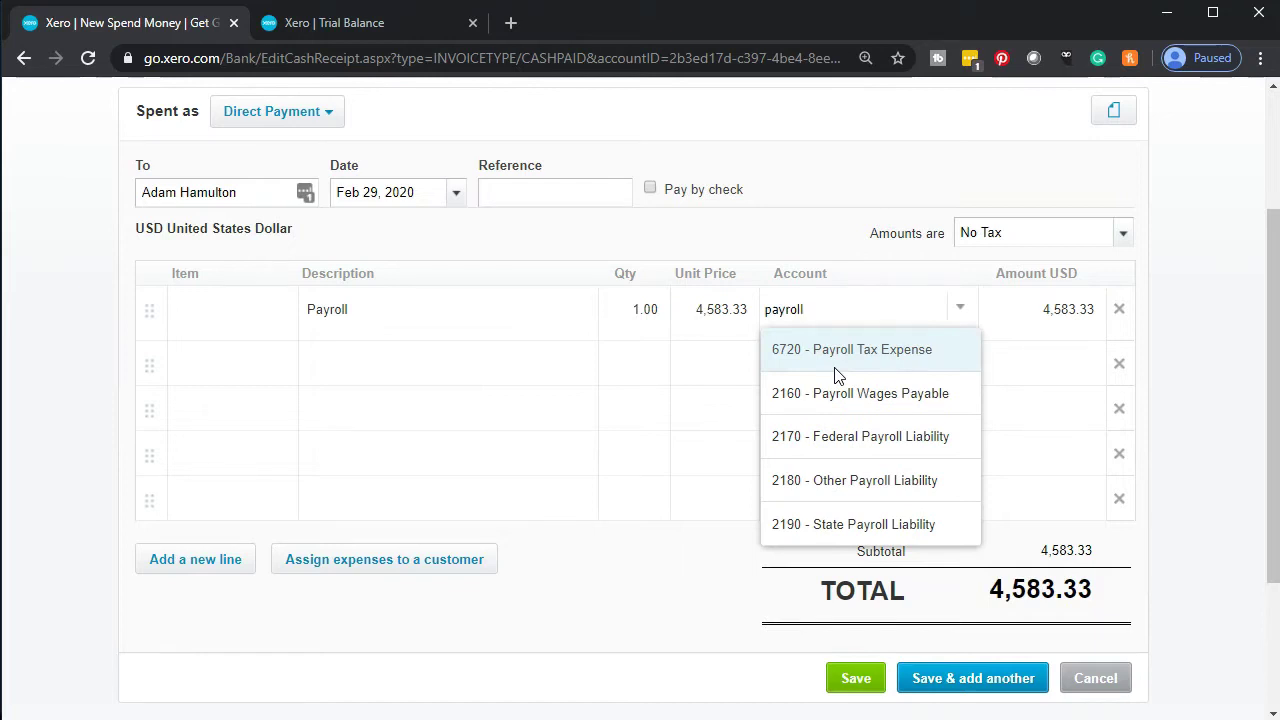
pyautogui.press('Down')
pyautogui.click(843, 345)
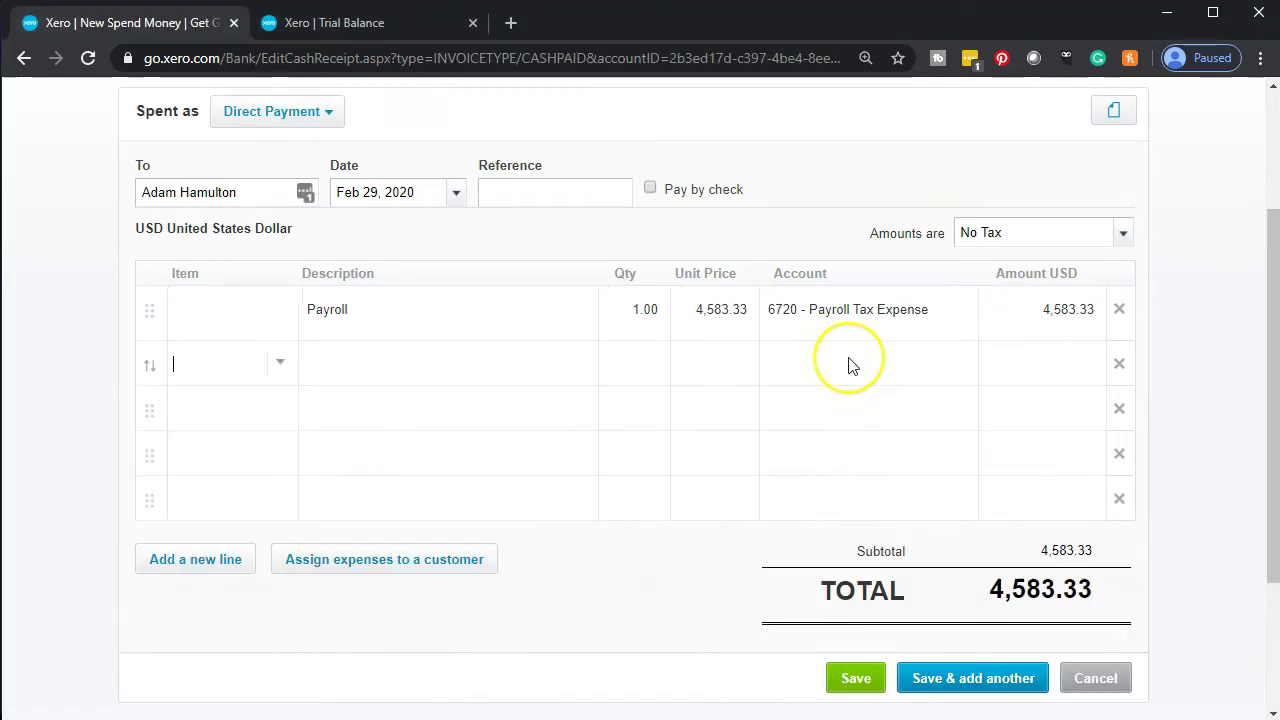
# Give the second line of the payment a quantity of 1
pyautogui.click(848, 366)
pyautogui.press('Tab')
pyautogui.write('1')
pyautogui.press('Tab')
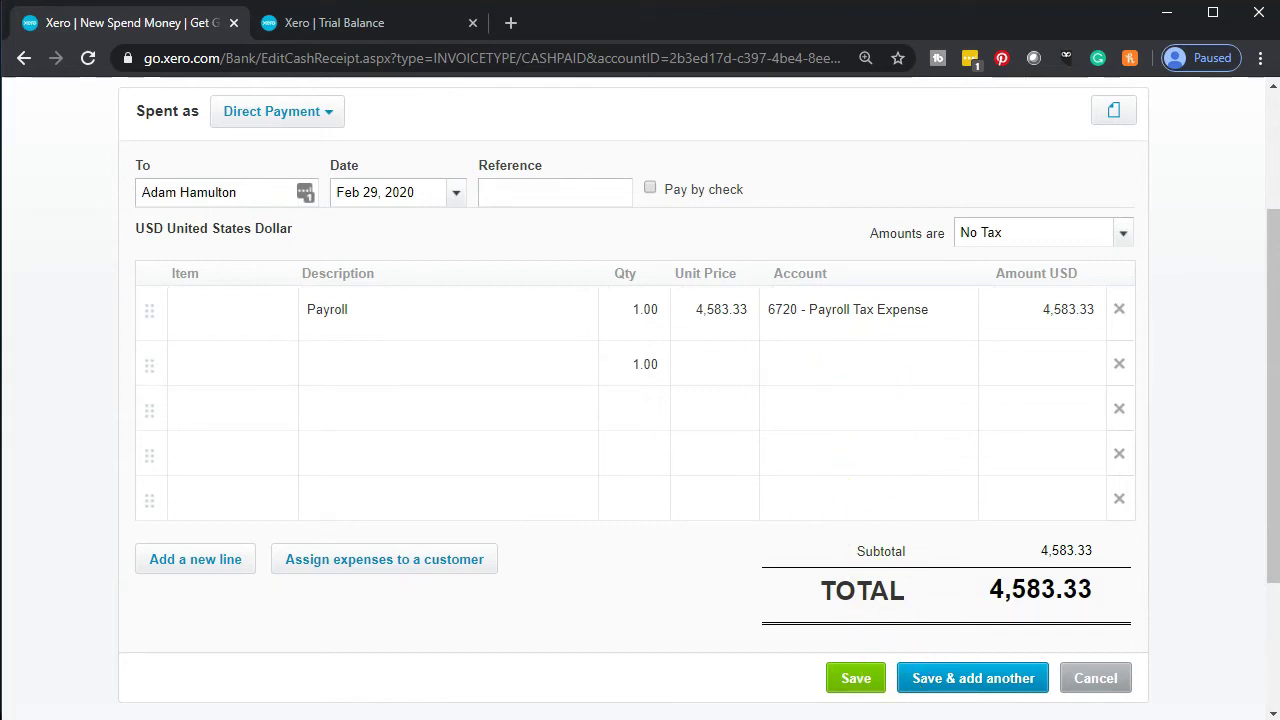
# Consult the first employee's withholdings and Payroll Liability amount in the Excel payroll worksheet, and return to the Xero payment form
pyautogui.hotkey('alt', 'Tab')
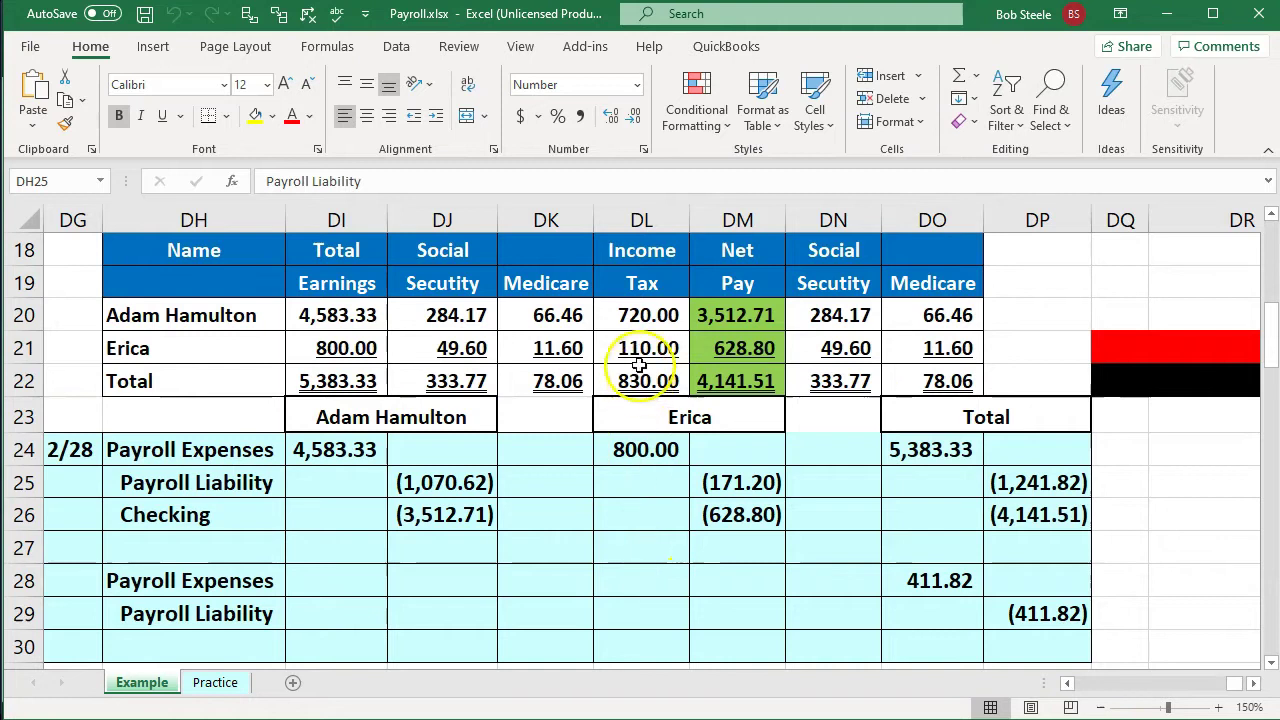
pyautogui.moveTo(478, 318); pyautogui.dragTo(604, 321)
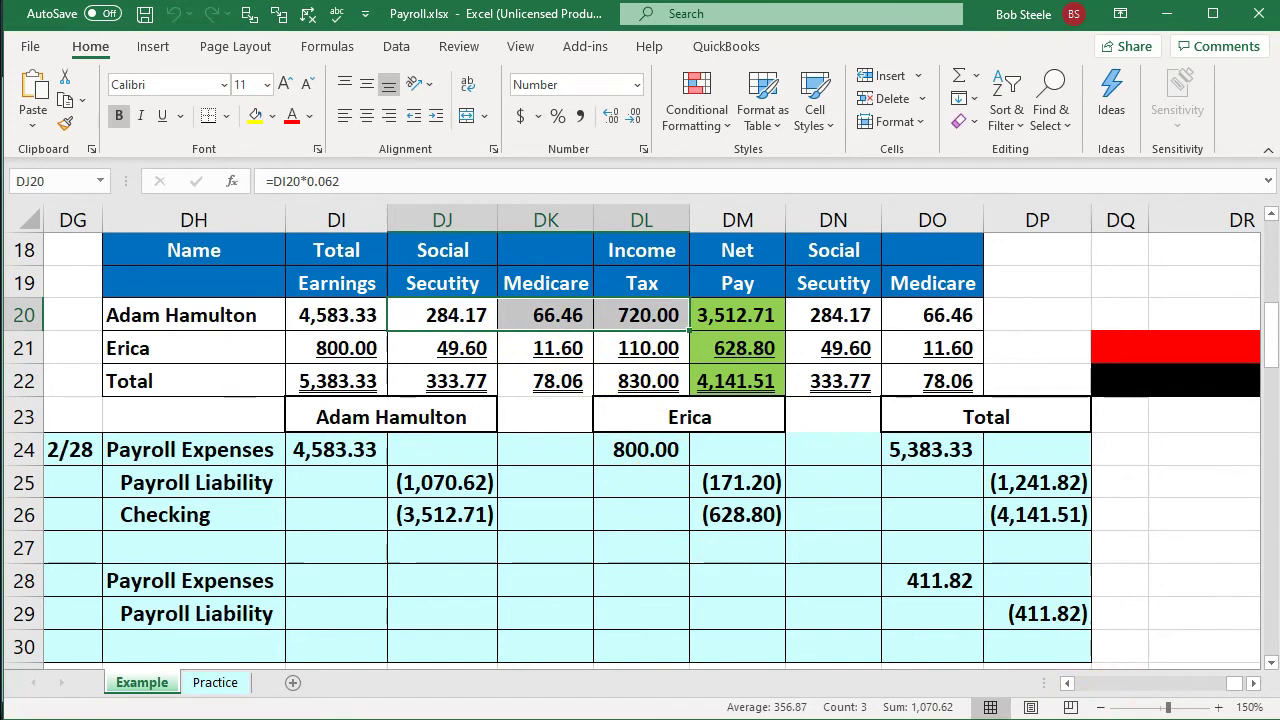
pyautogui.click(457, 485)
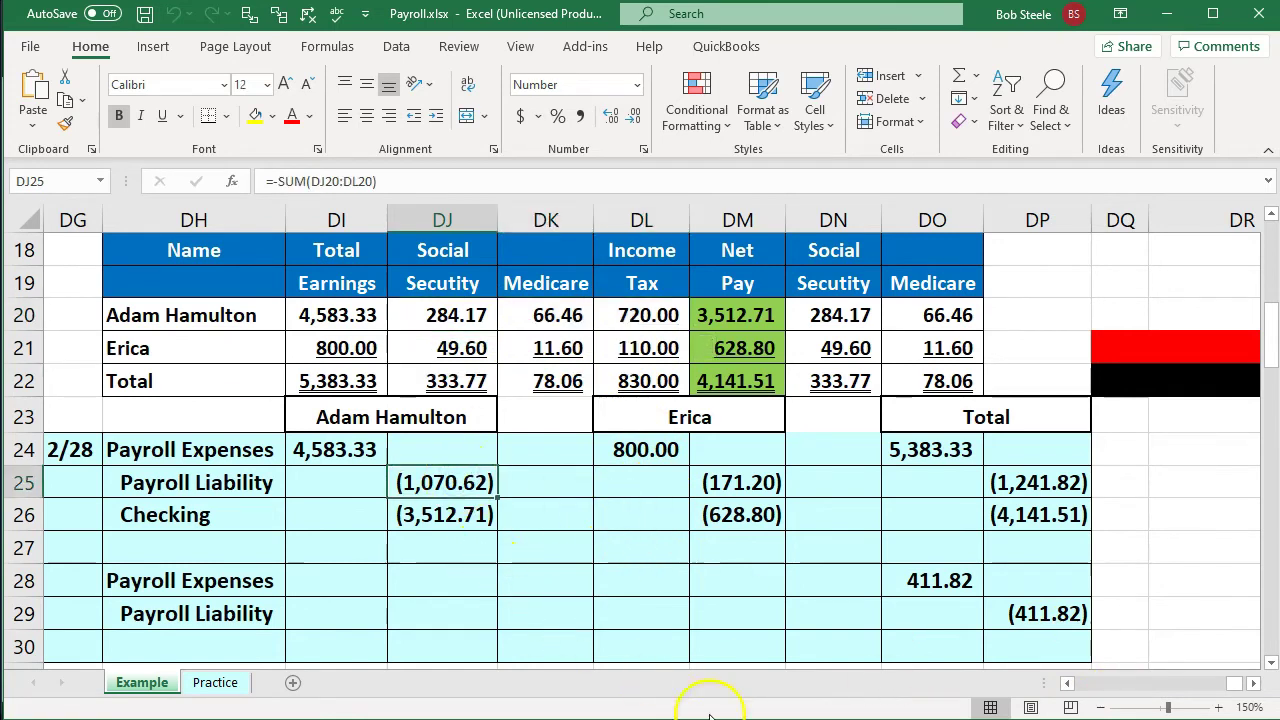
pyautogui.hotkey('alt', 'Tab')
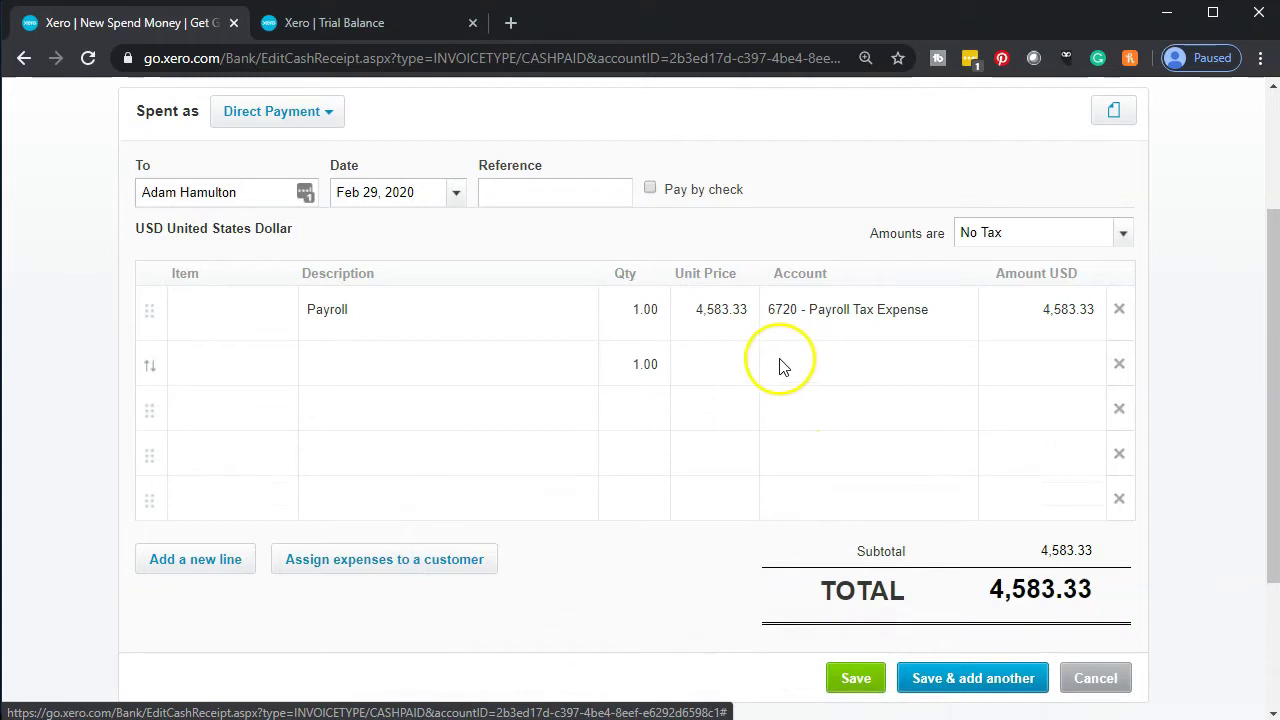
# Set the second line's unit price to 1070.62 and assign it to account 2170 - Federal Payroll Liability
pyautogui.click(730, 363)
pyautogui.write('1070.62')
pyautogui.press('Tab')
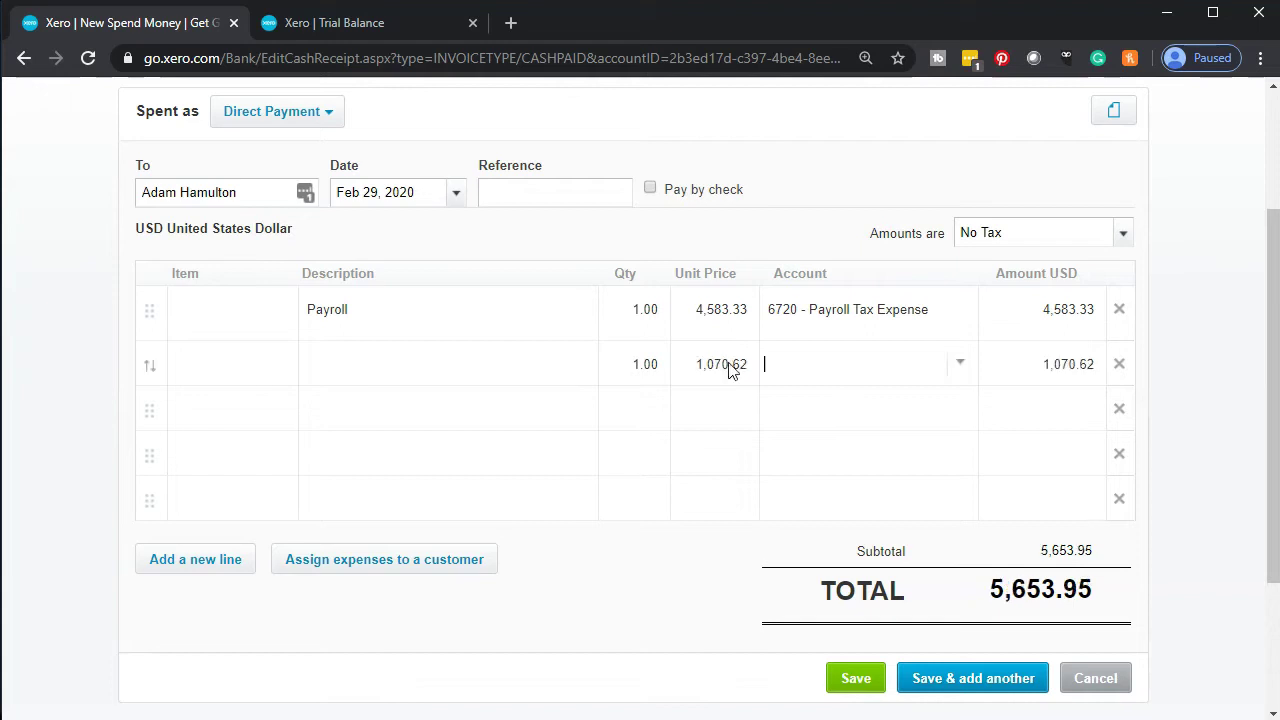
pyautogui.write('payr')
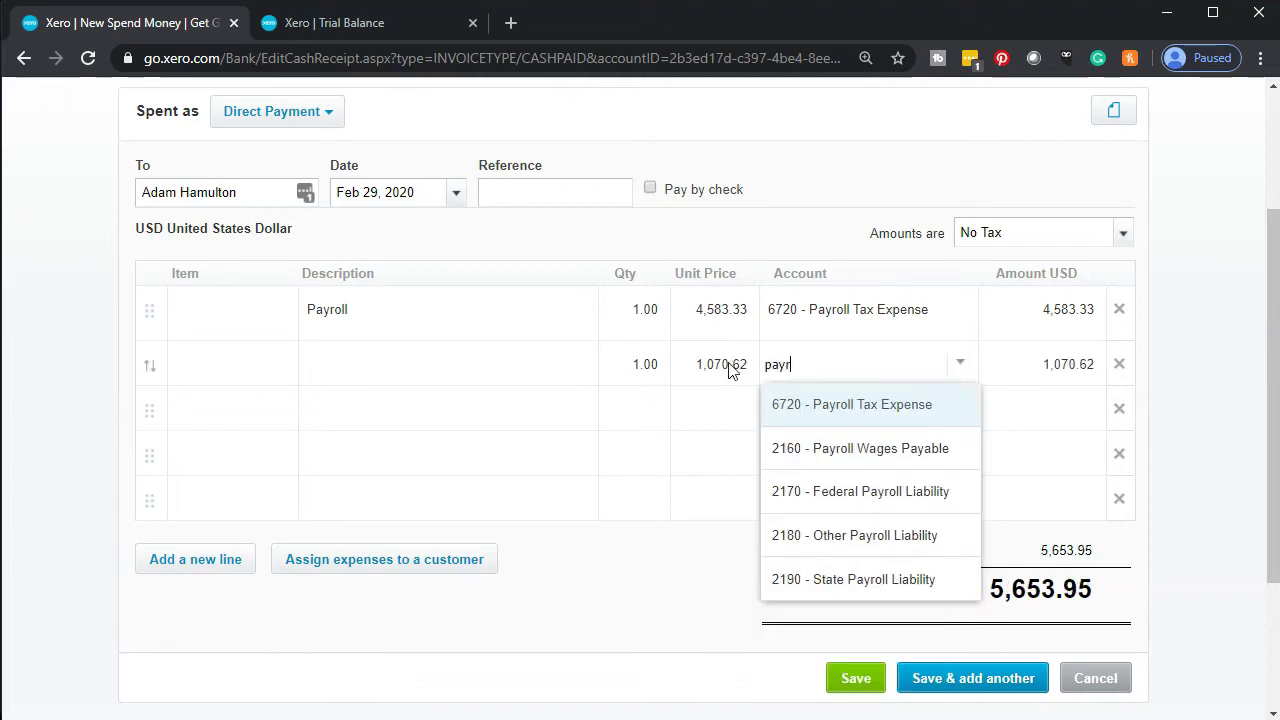
pyautogui.press('Down')
pyautogui.press('Down')
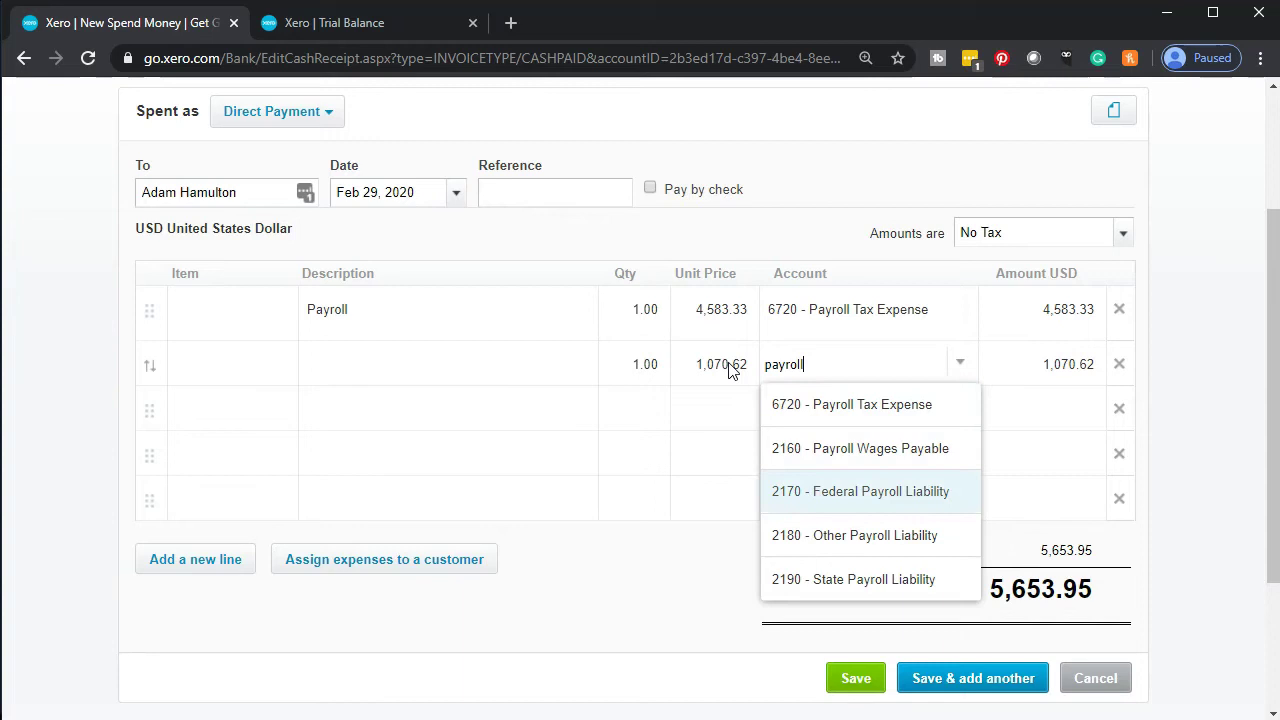
pyautogui.click(898, 497)
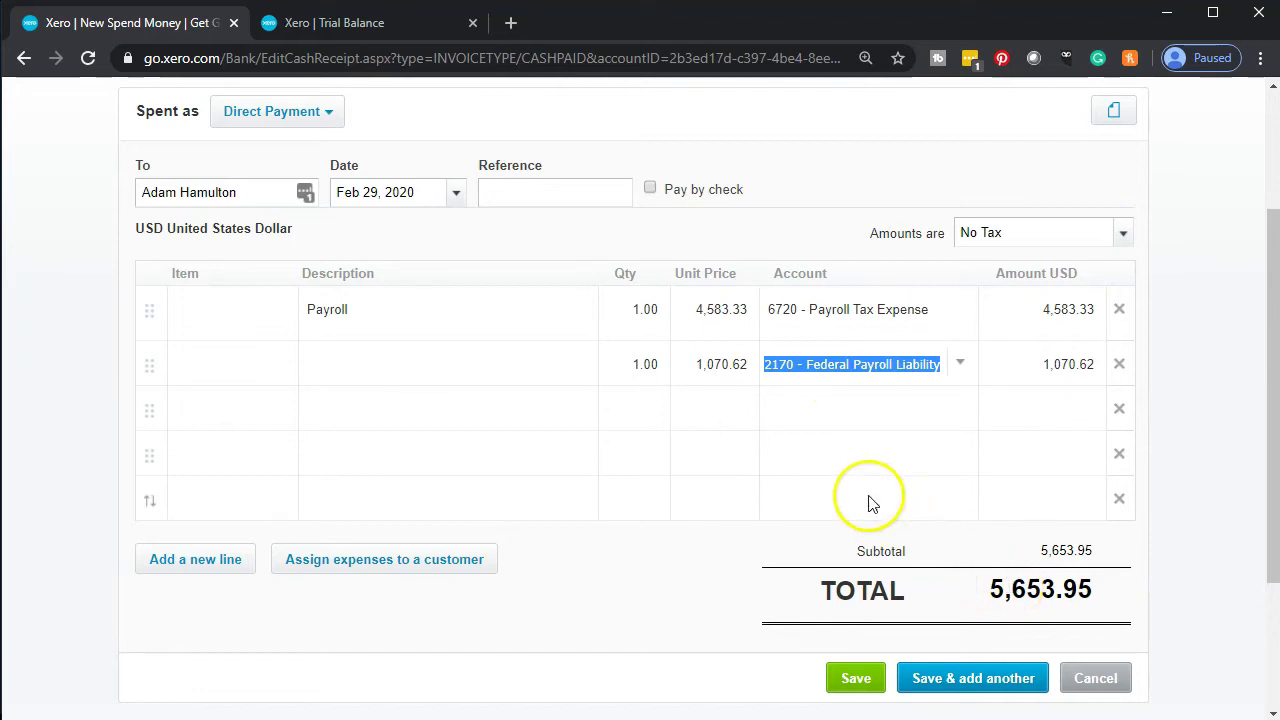
# Make the Federal Payroll Liability line a deduction by changing its unit price to -1070.62
pyautogui.click(697, 376)
pyautogui.click(694, 366)
pyautogui.write('-')
pyautogui.press('Tab')
pyautogui.press('Tab')
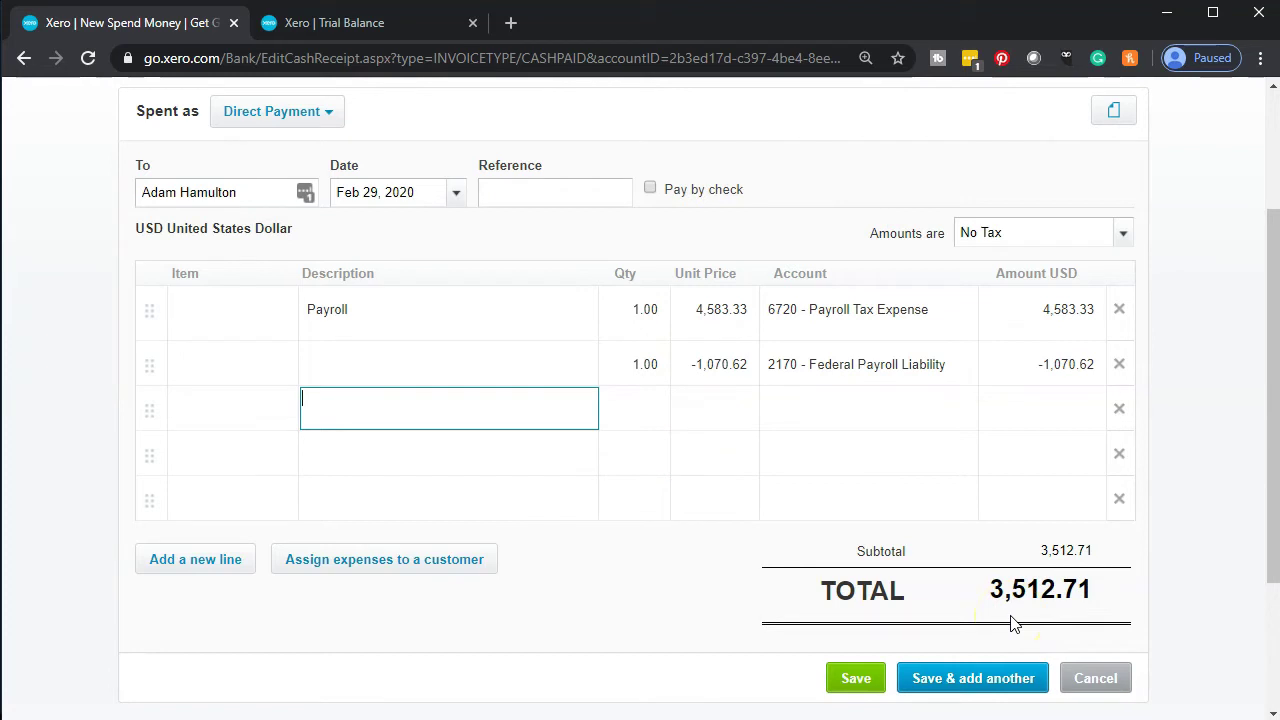
# Check the payment total against the first employee's Checking and Net Pay figures in Excel, and save the payment in Xero
pyautogui.hotkey('alt', 'Tab')
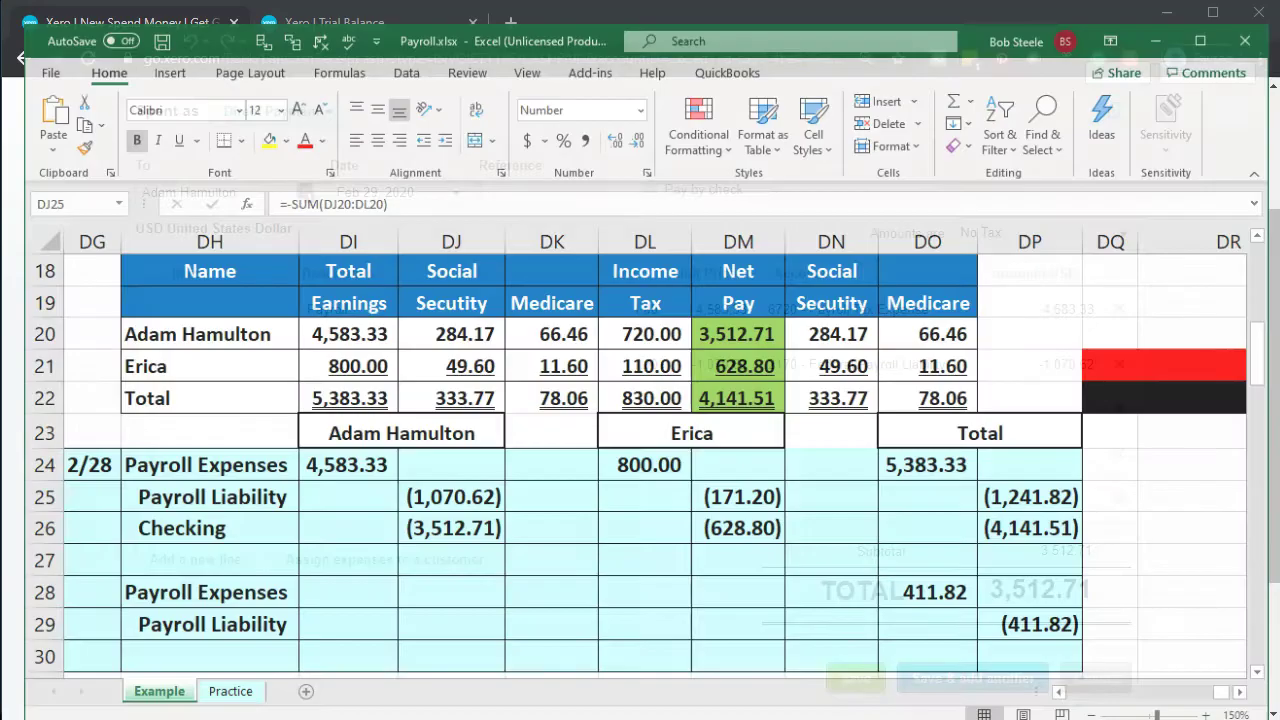
pyautogui.click(445, 515)
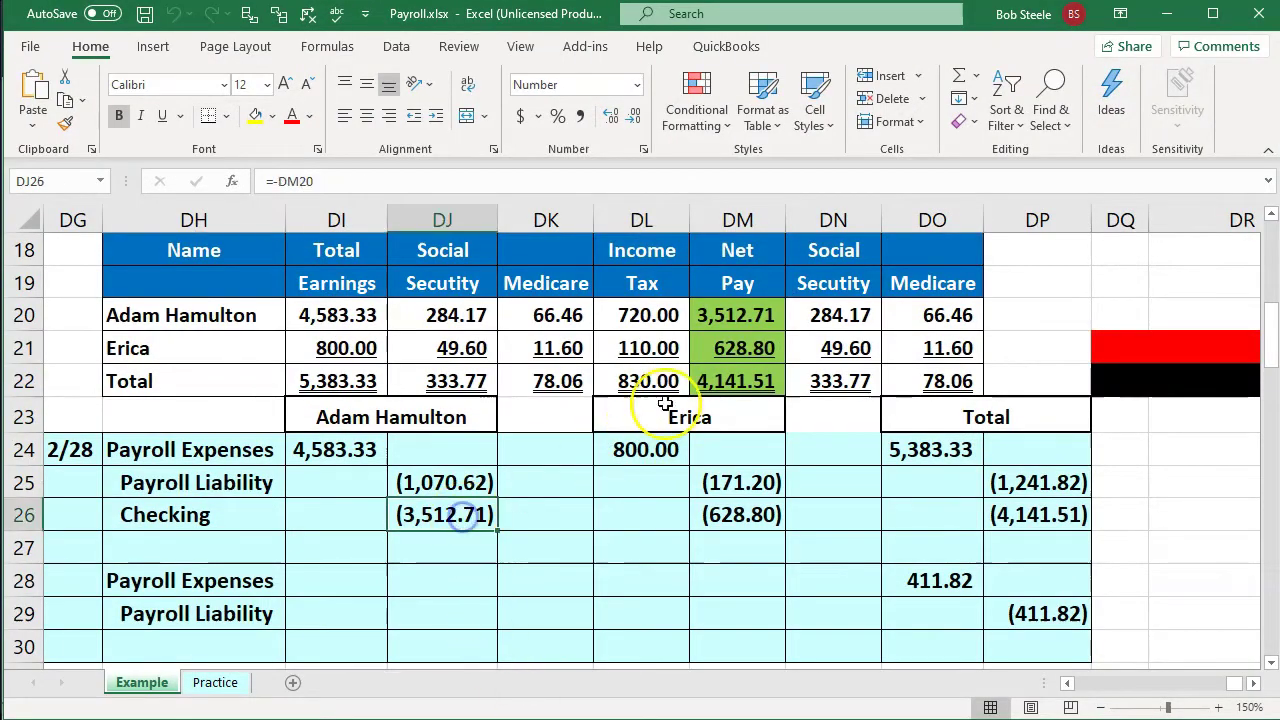
pyautogui.click(717, 316)
pyautogui.hotkey('alt', 'Tab')
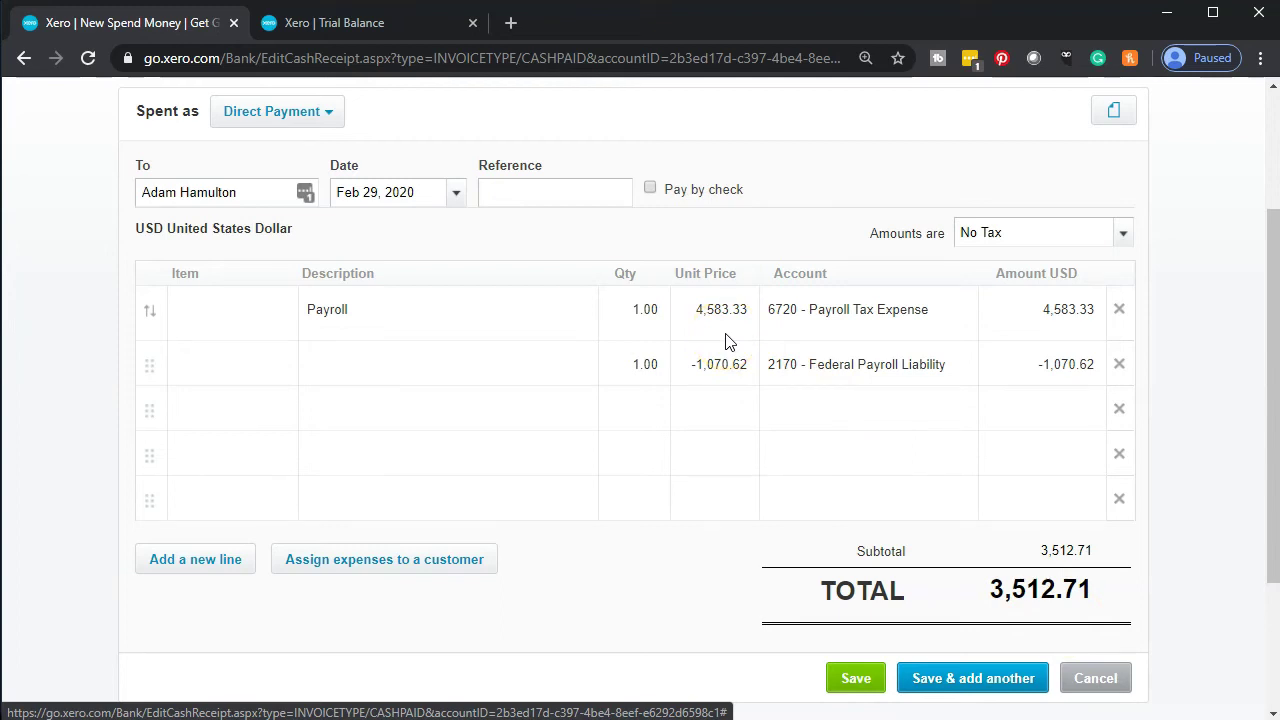
pyautogui.click(718, 372)
pyautogui.click(855, 678)
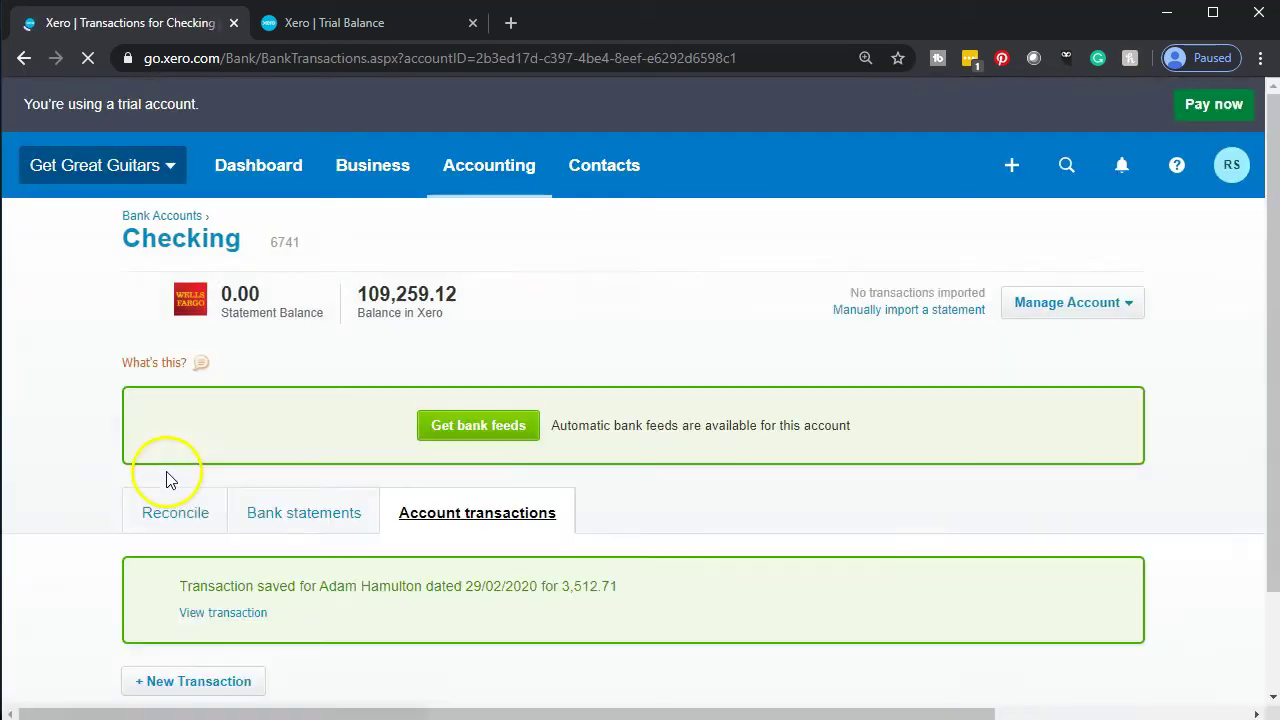
# Update the Trial Balance report and examine the most recent entries in the Checking account's transactions
pyautogui.click(375, 24)
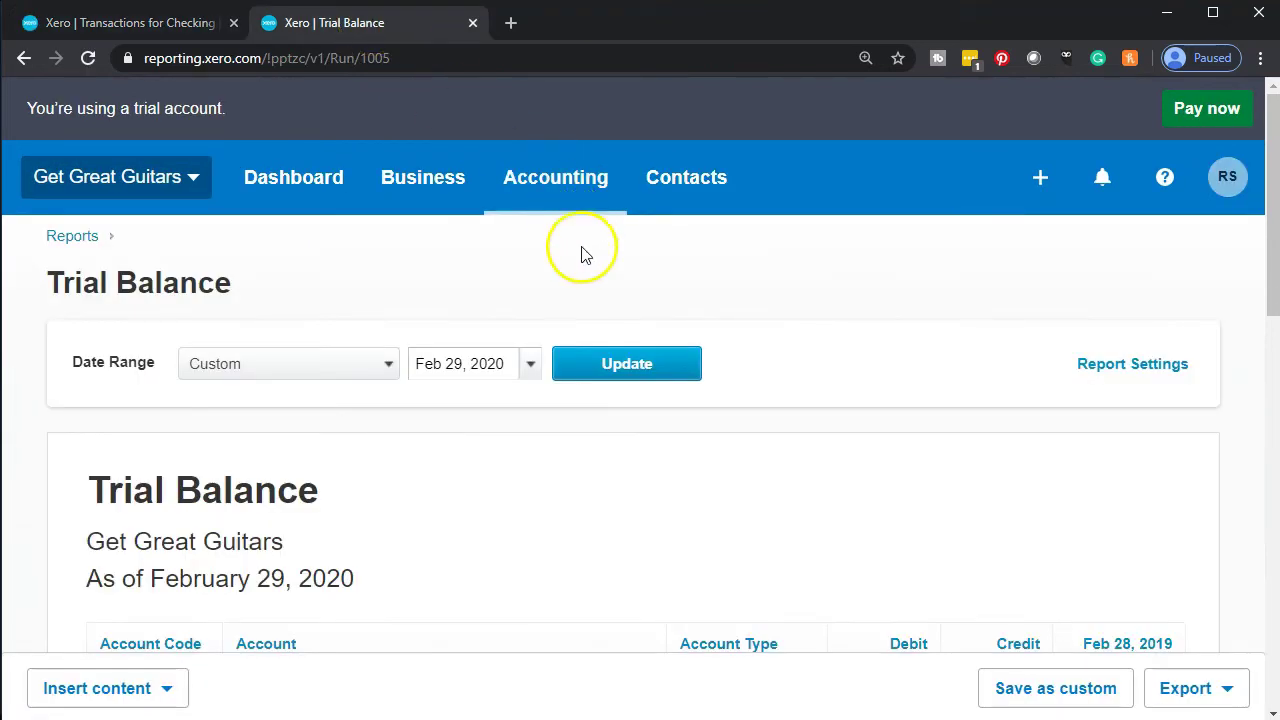
pyautogui.click(628, 363)
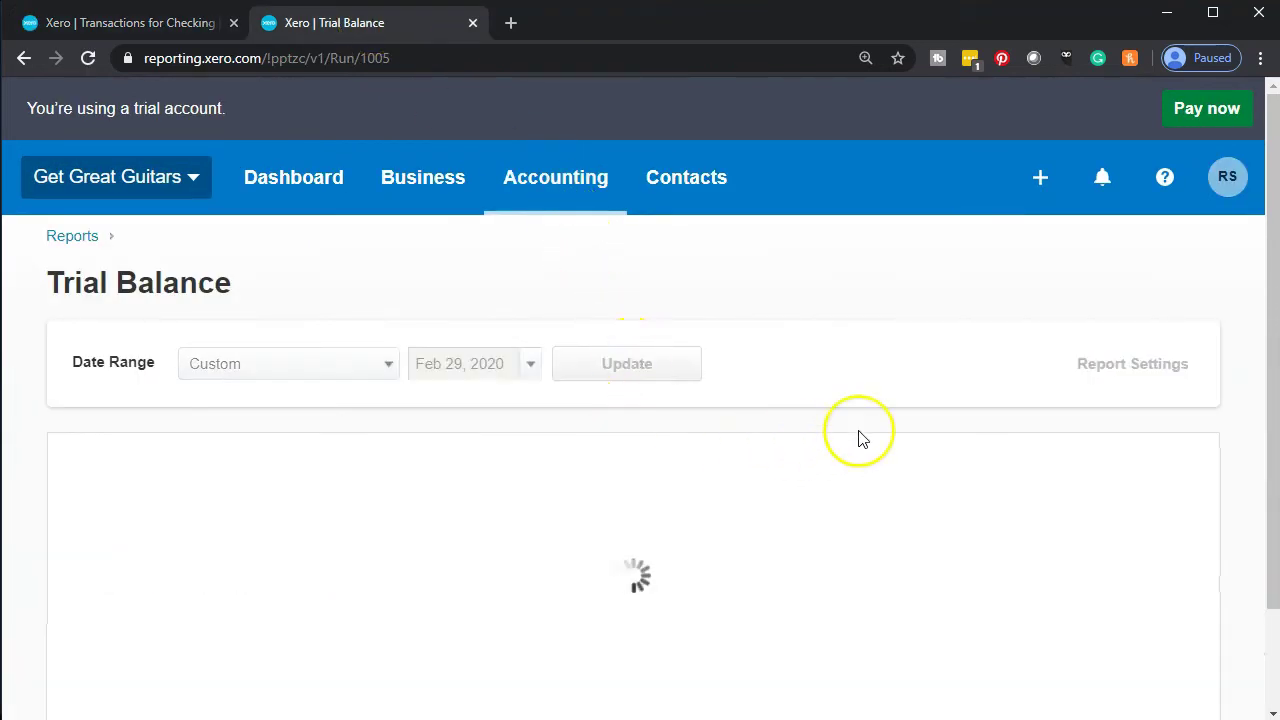
pyautogui.scroll(-3, 858, 437)
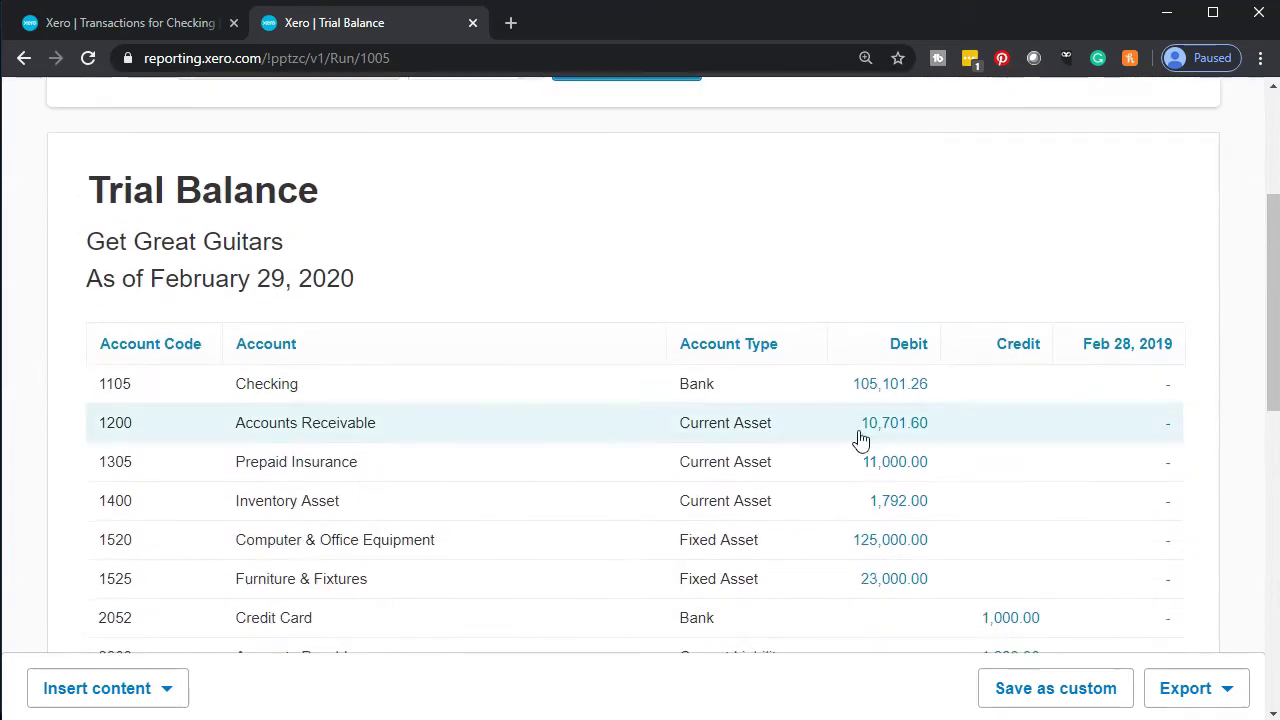
pyautogui.scroll(-1, 858, 437)
pyautogui.click(875, 290)
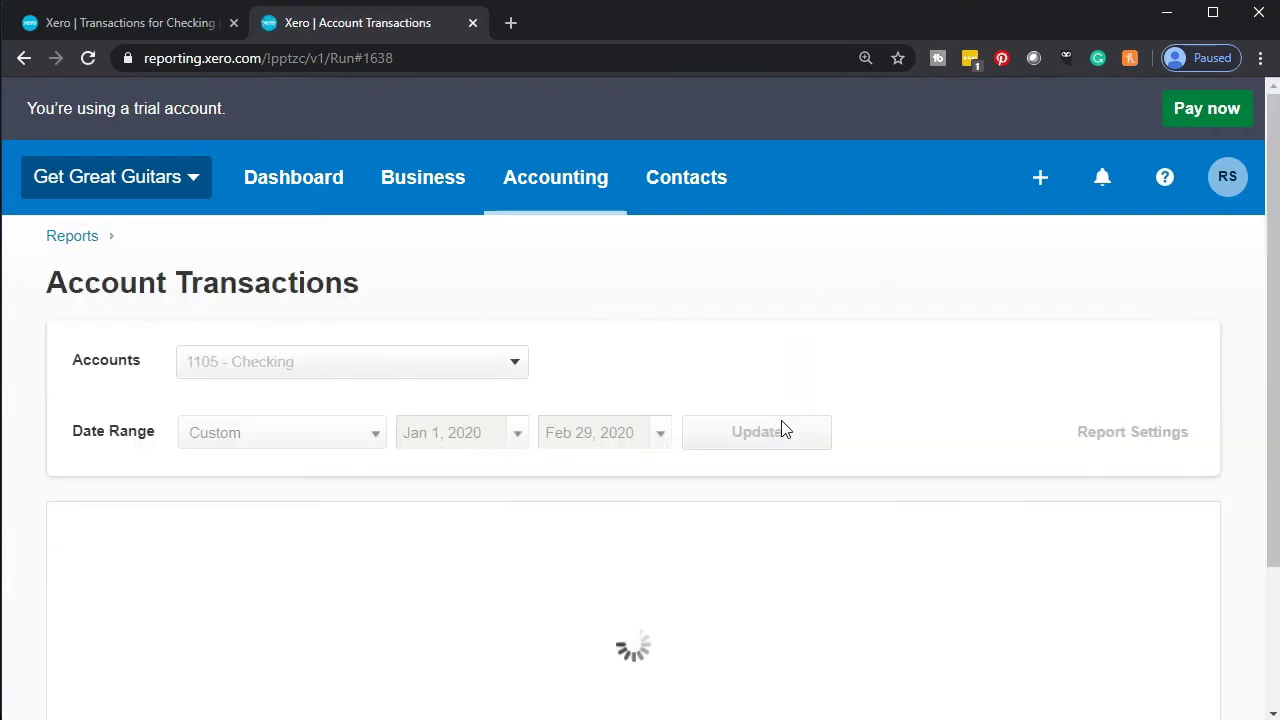
pyautogui.scroll(-6, 783, 431)
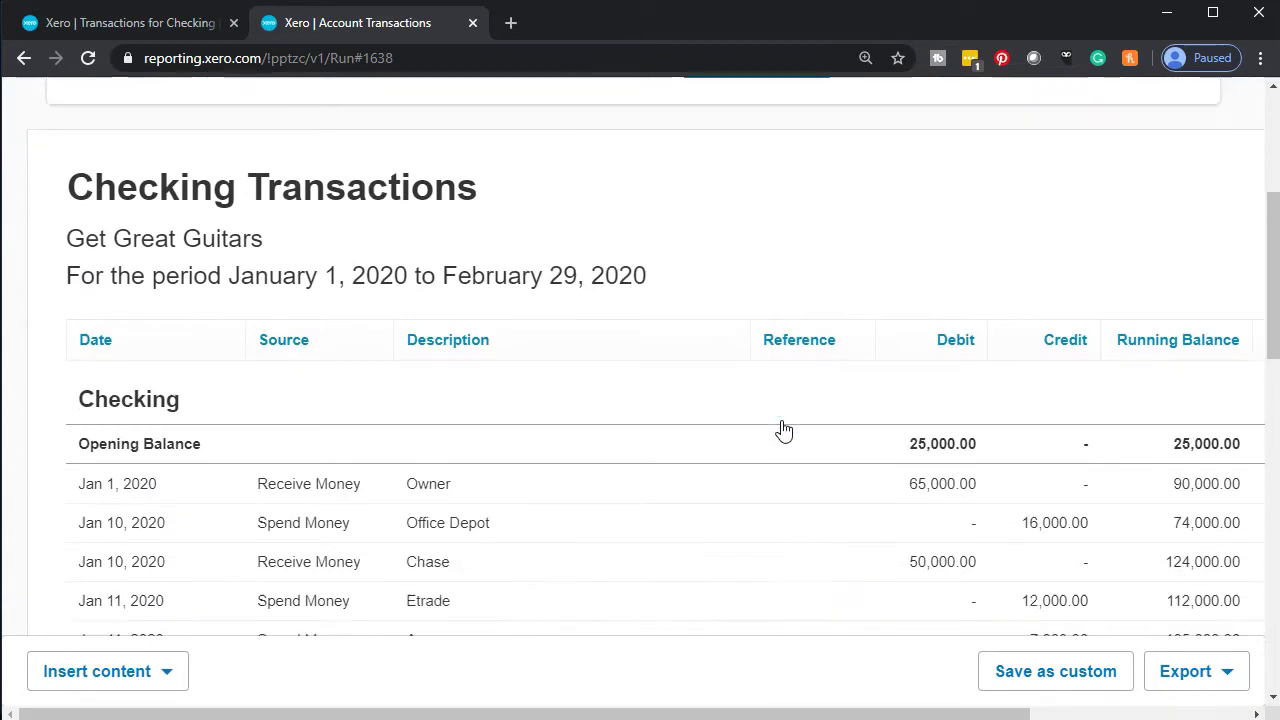
pyautogui.scroll(-7, 783, 430)
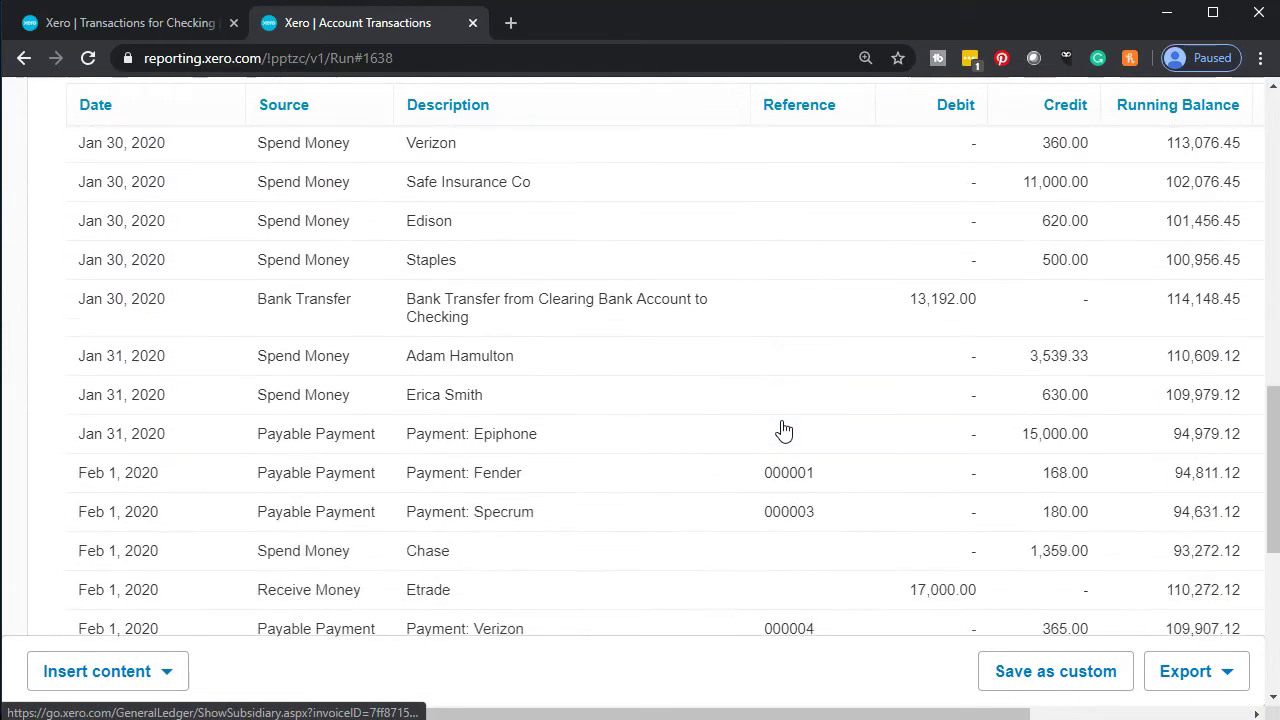
pyautogui.scroll(-2, 783, 431)
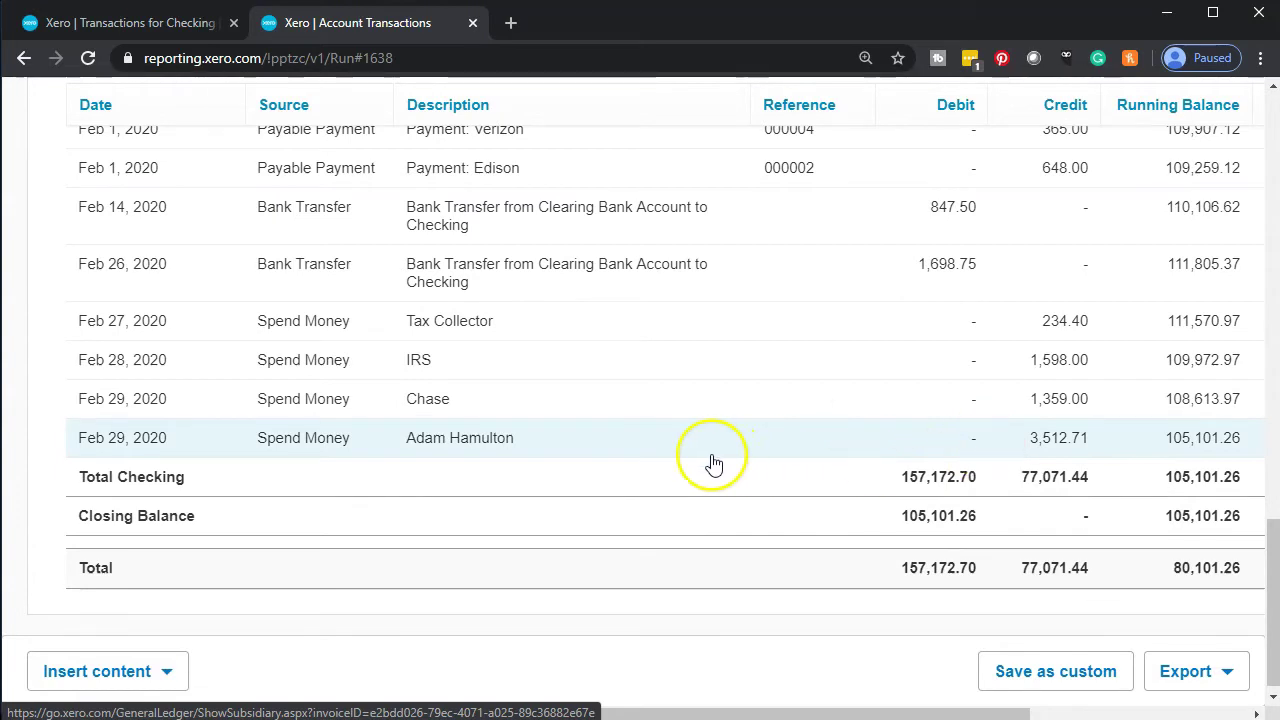
# Return to the Trial Balance, review the payroll accounts, and examine the Wages & Salaries transactions
pyautogui.click(23, 60)
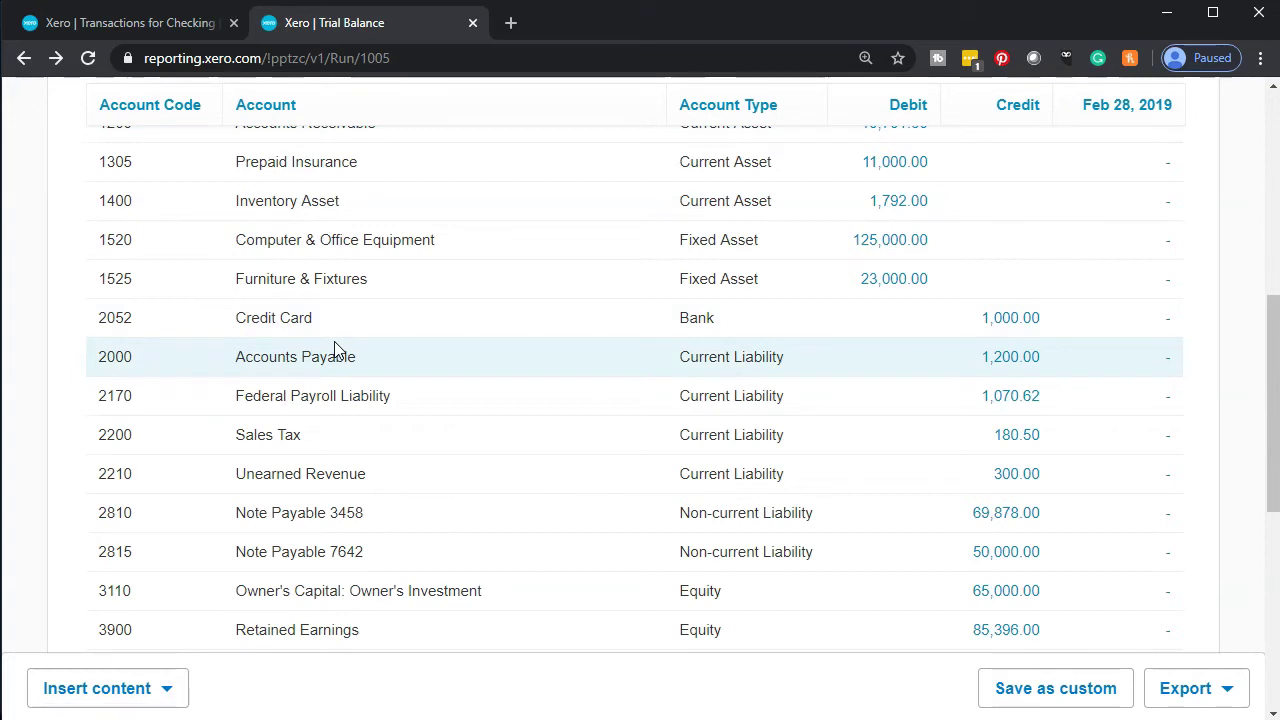
pyautogui.scroll(-5, 334, 341)
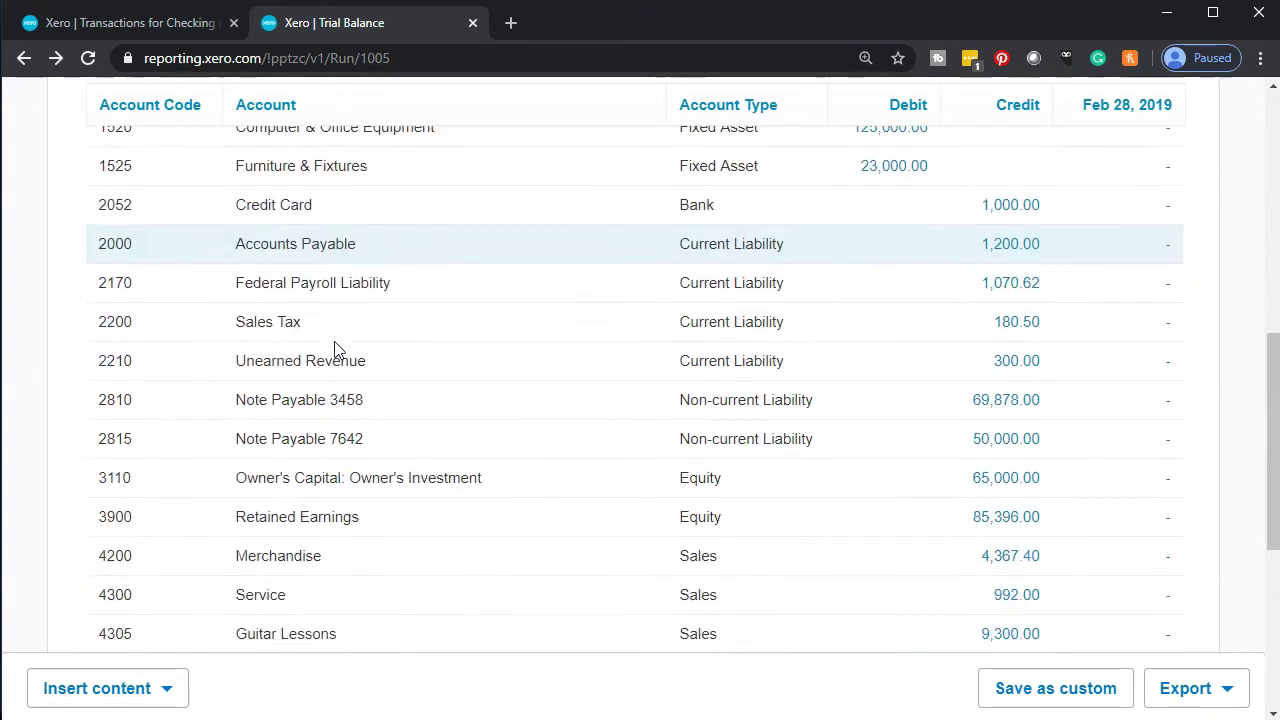
pyautogui.scroll(-1, 334, 348)
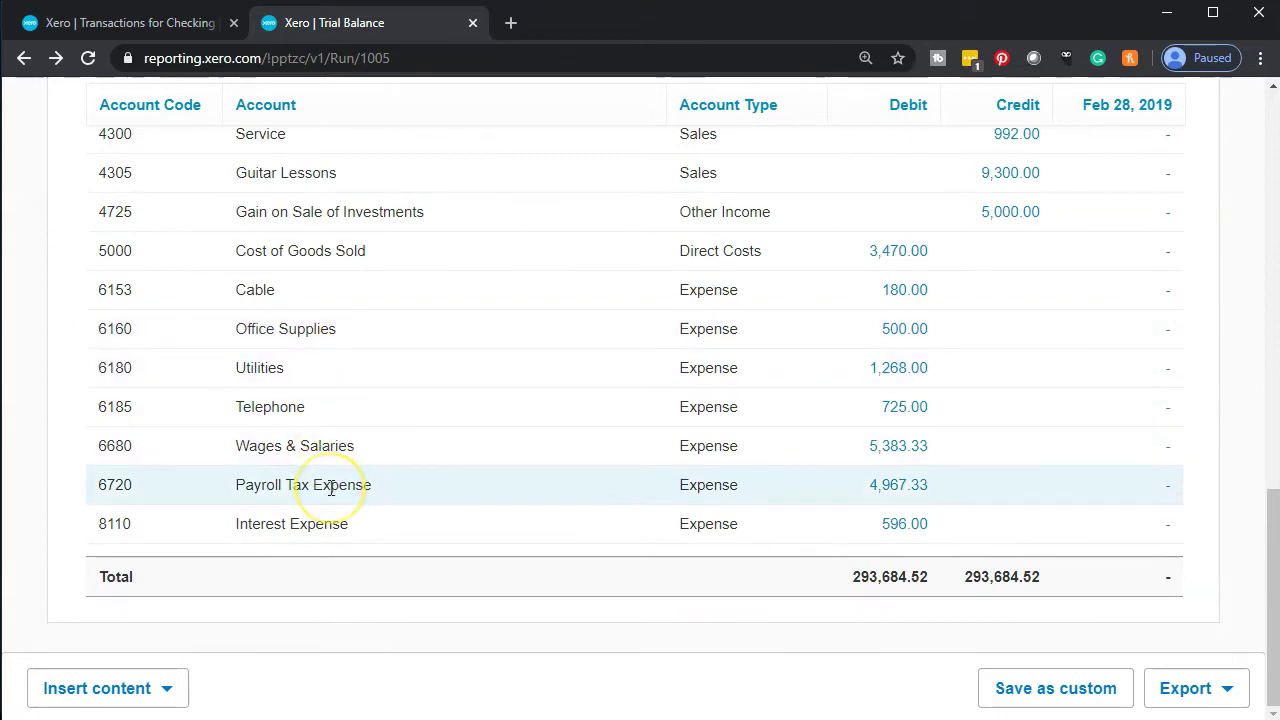
pyautogui.click(331, 452)
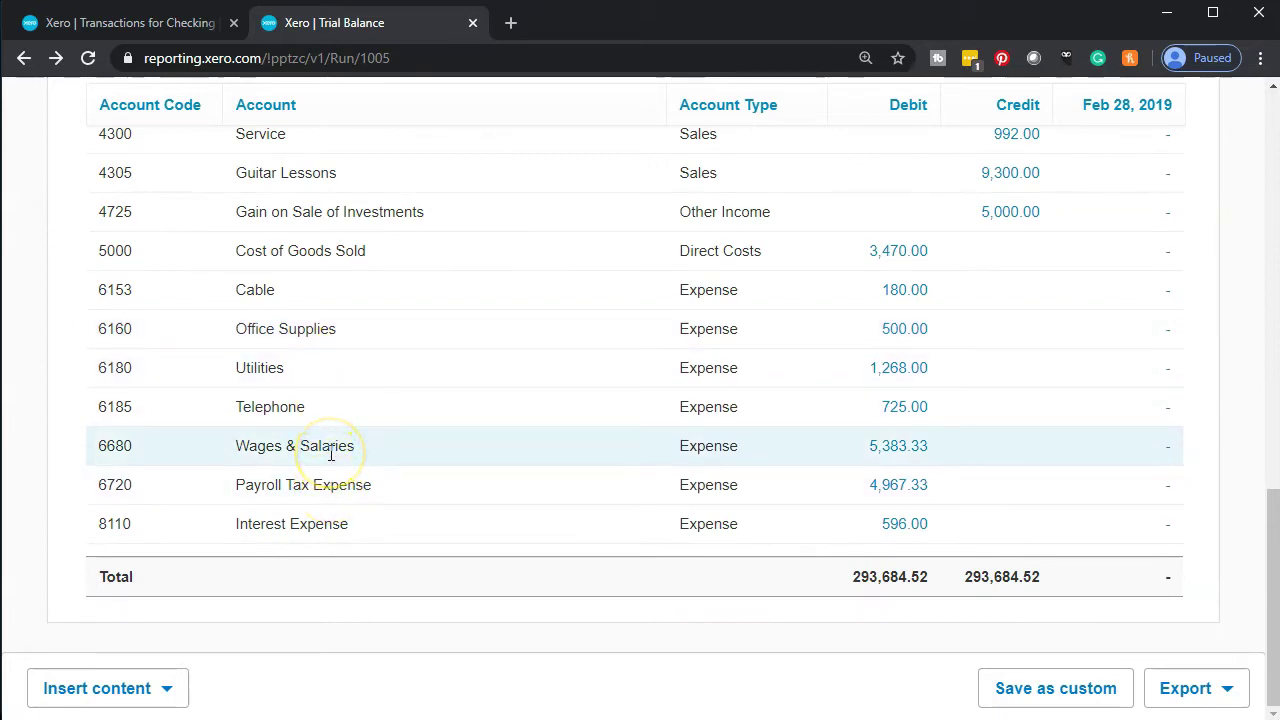
pyautogui.click(886, 453)
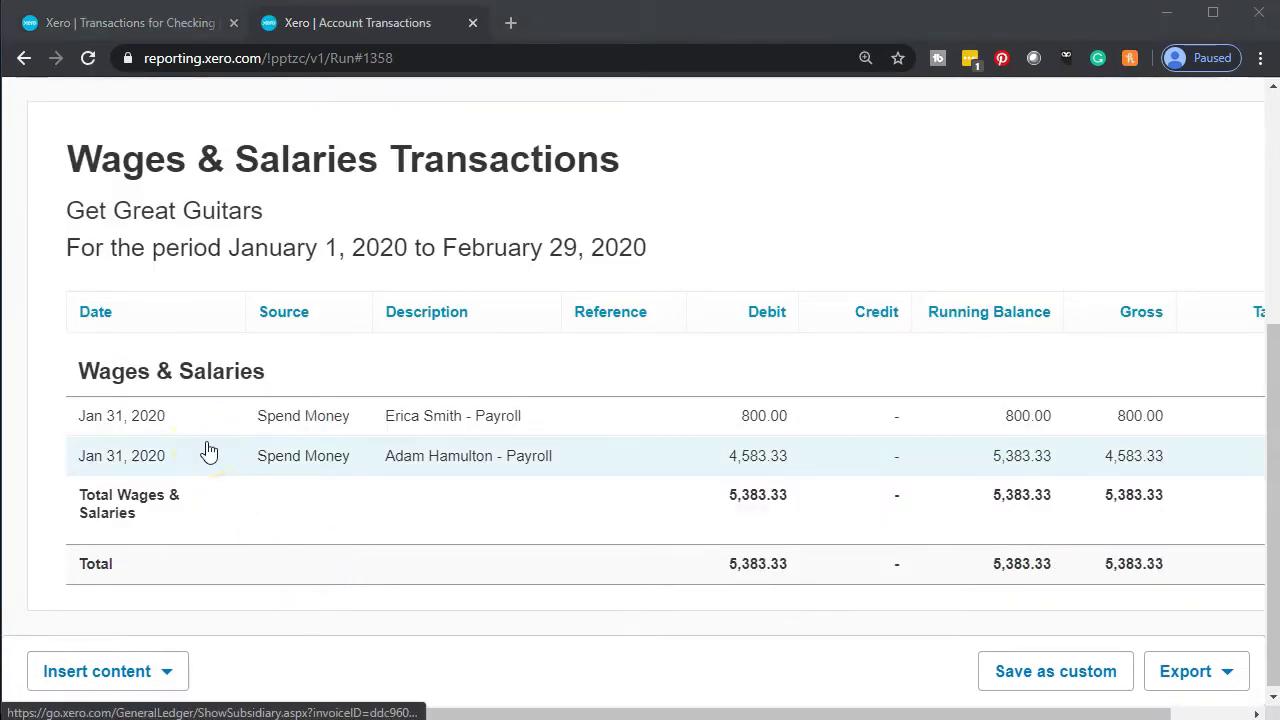
# Return to the Trial Balance and examine the Payroll Tax Expense account's transactions
pyautogui.click(24, 60)
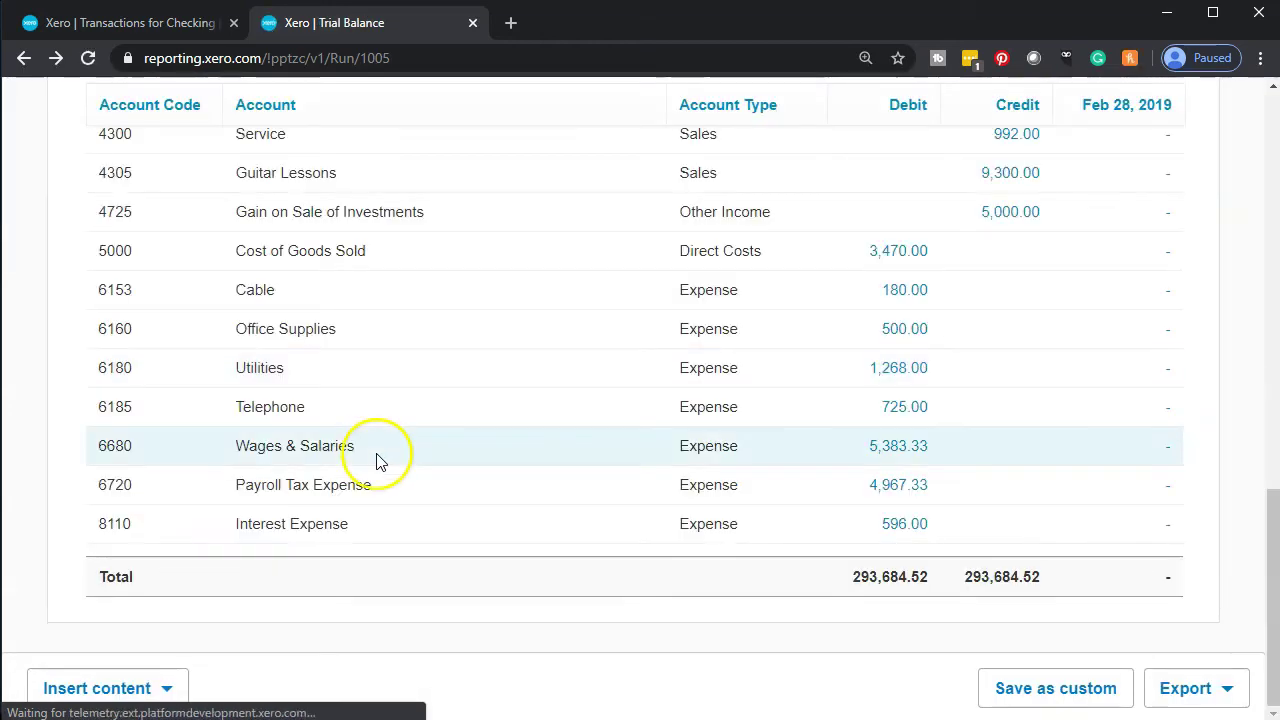
pyautogui.click(883, 487)
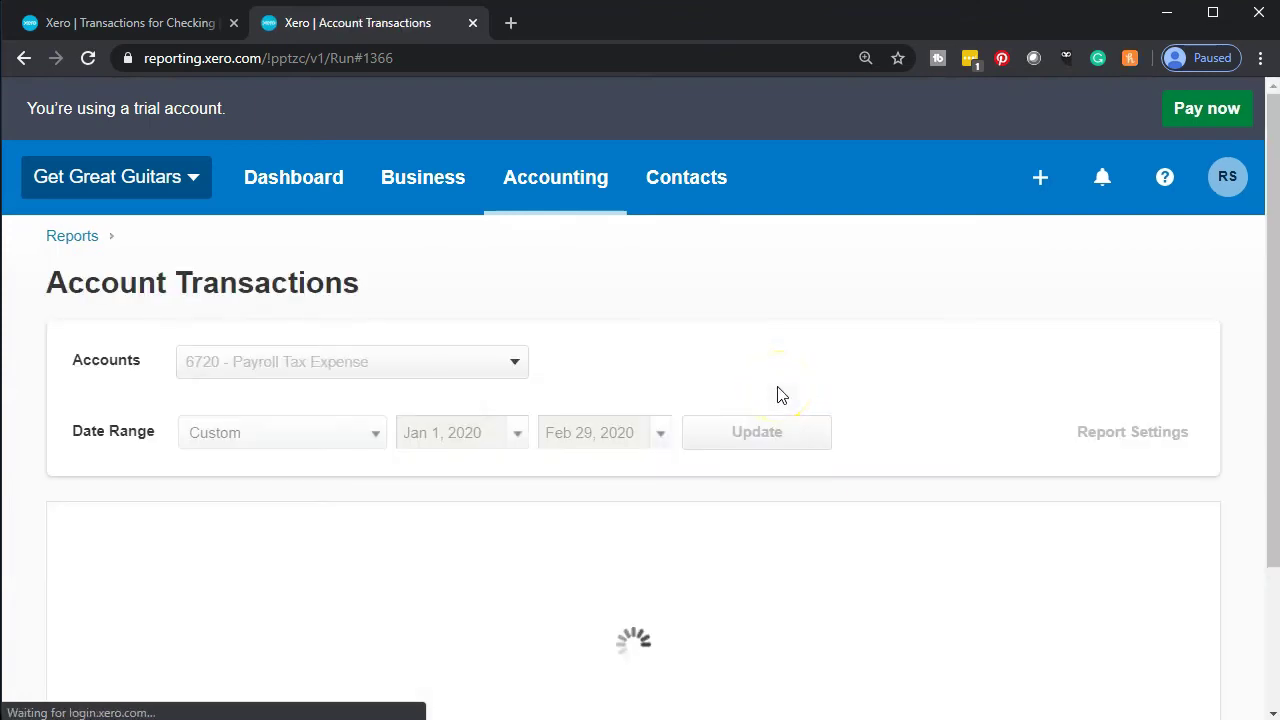
pyautogui.scroll(-4, 781, 395)
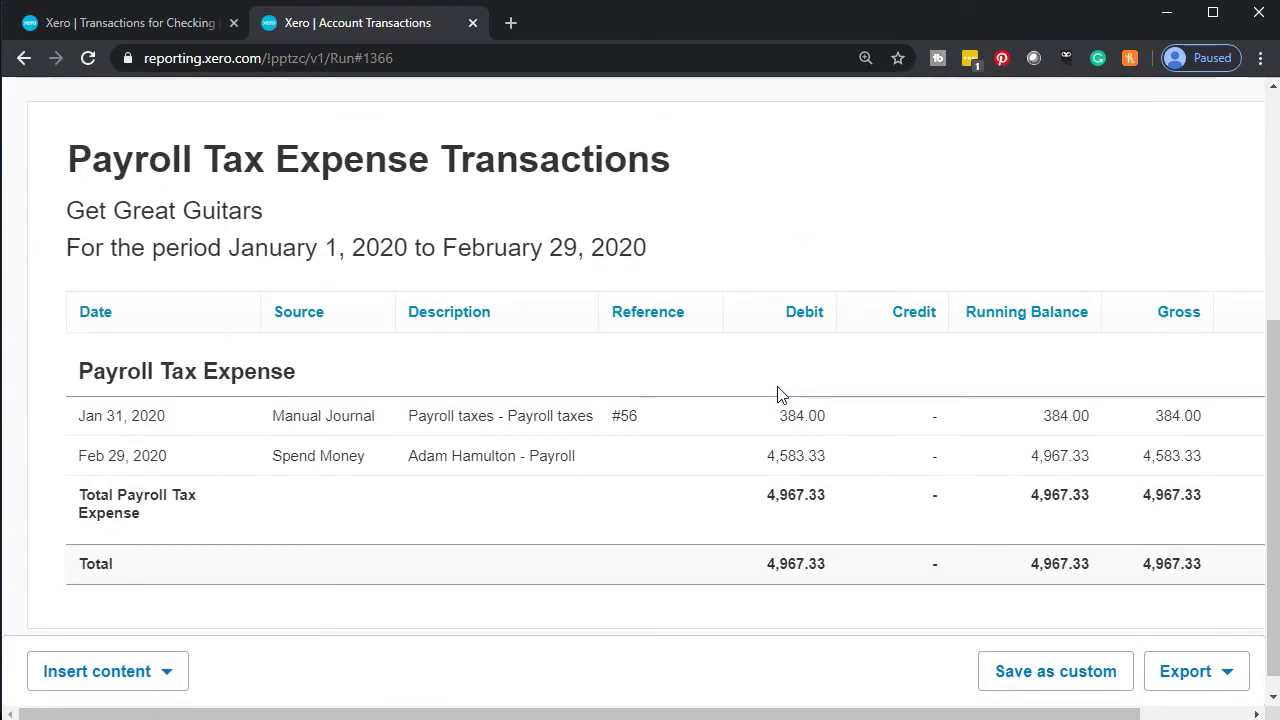
pyautogui.scroll(-1, 781, 395)
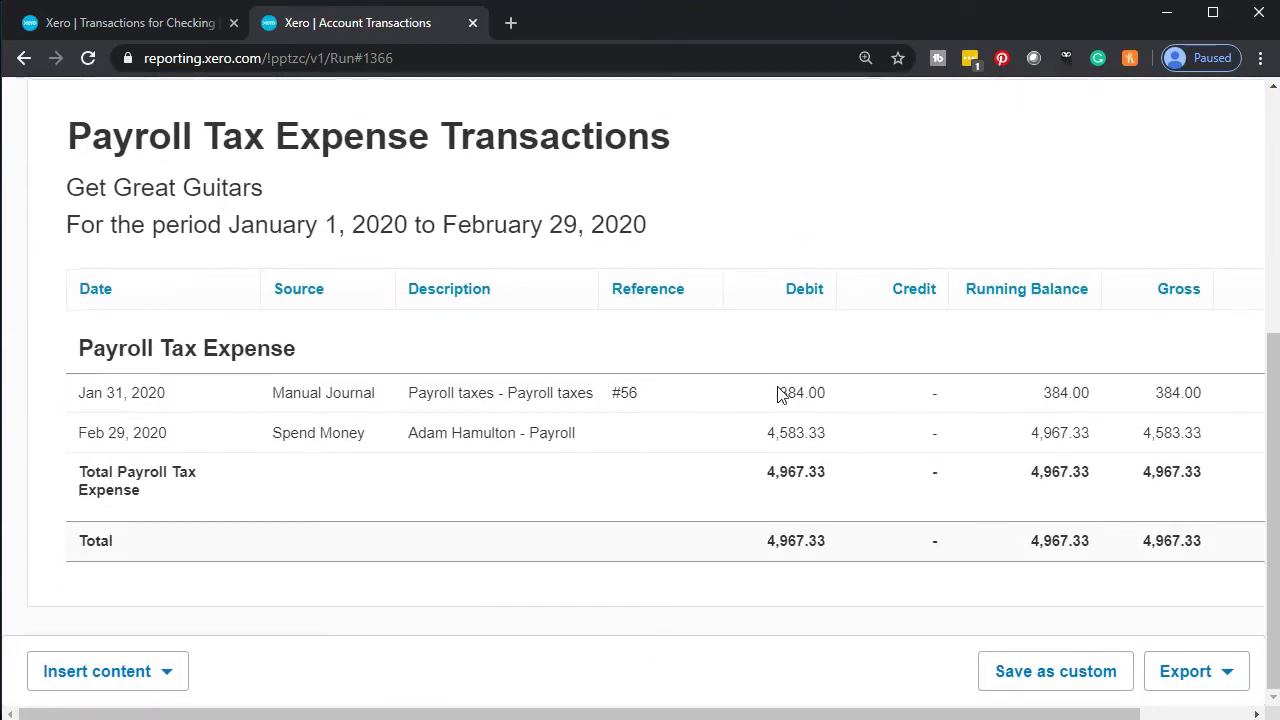
# Edit the February 29 Spend Money transaction, set its Payroll line's account to 6680 - Wages & Salaries, and update it
pyautogui.click(784, 451)
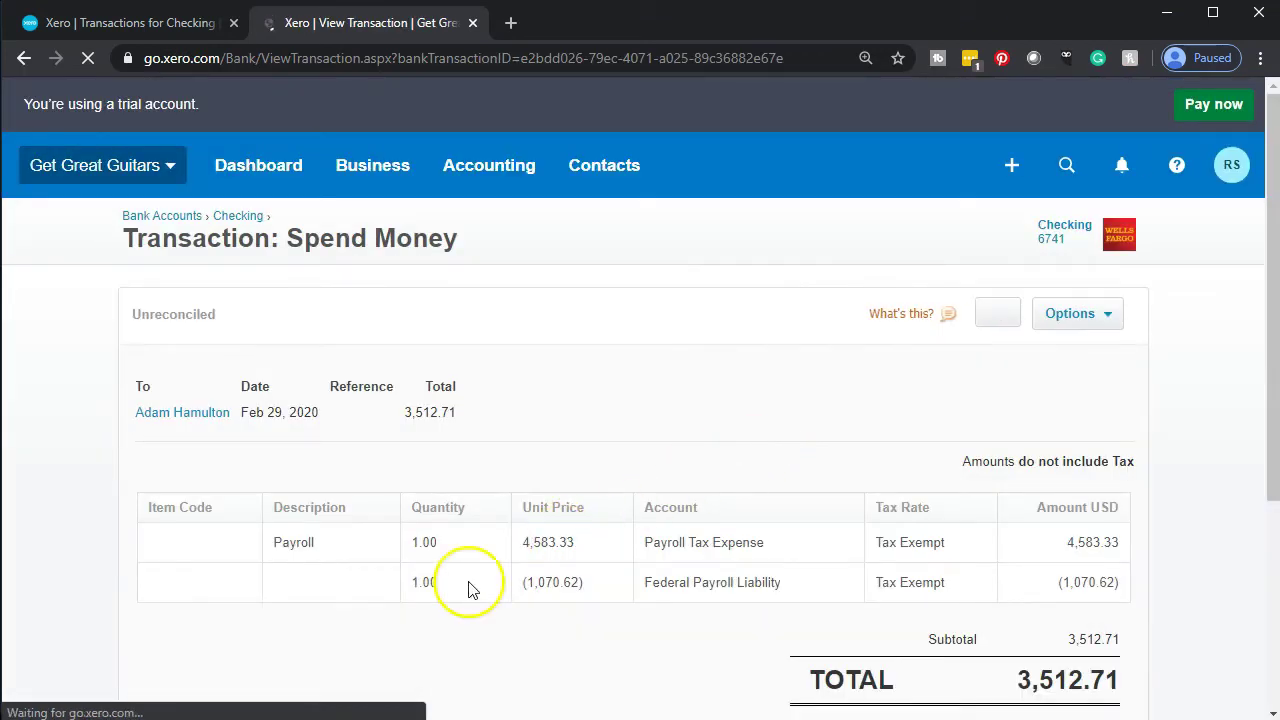
pyautogui.click(1104, 333)
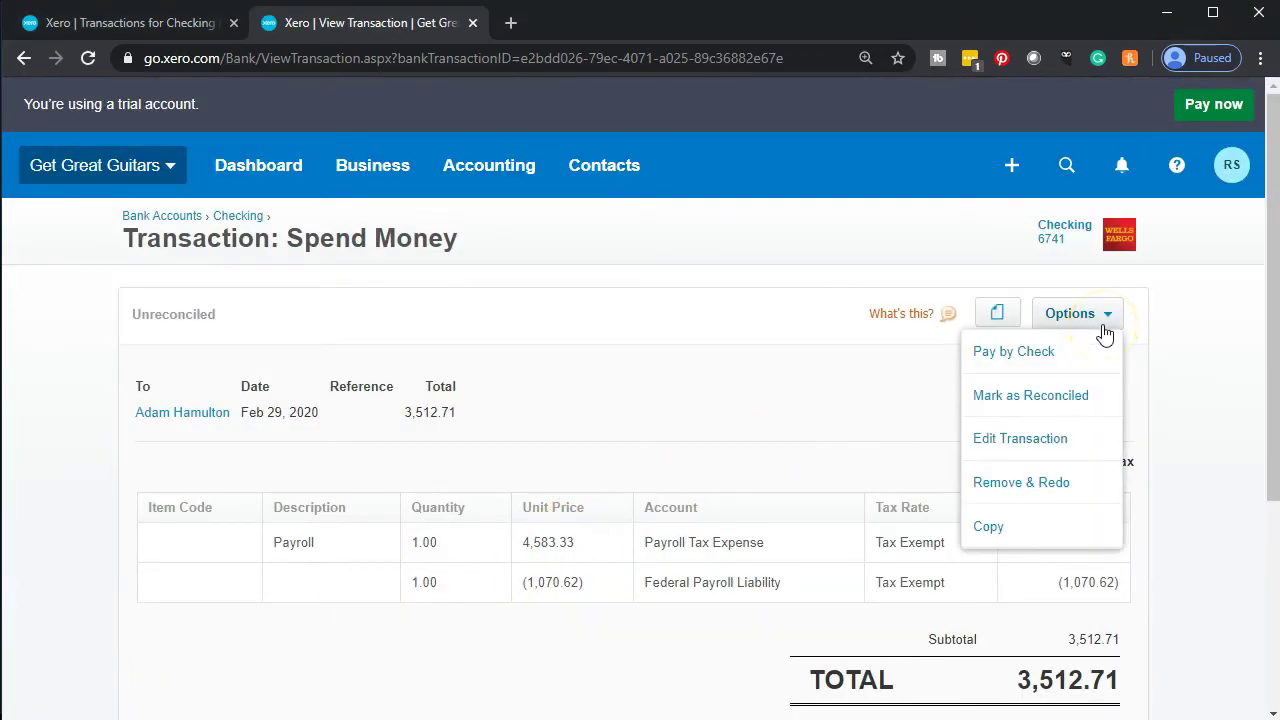
pyautogui.click(1045, 440)
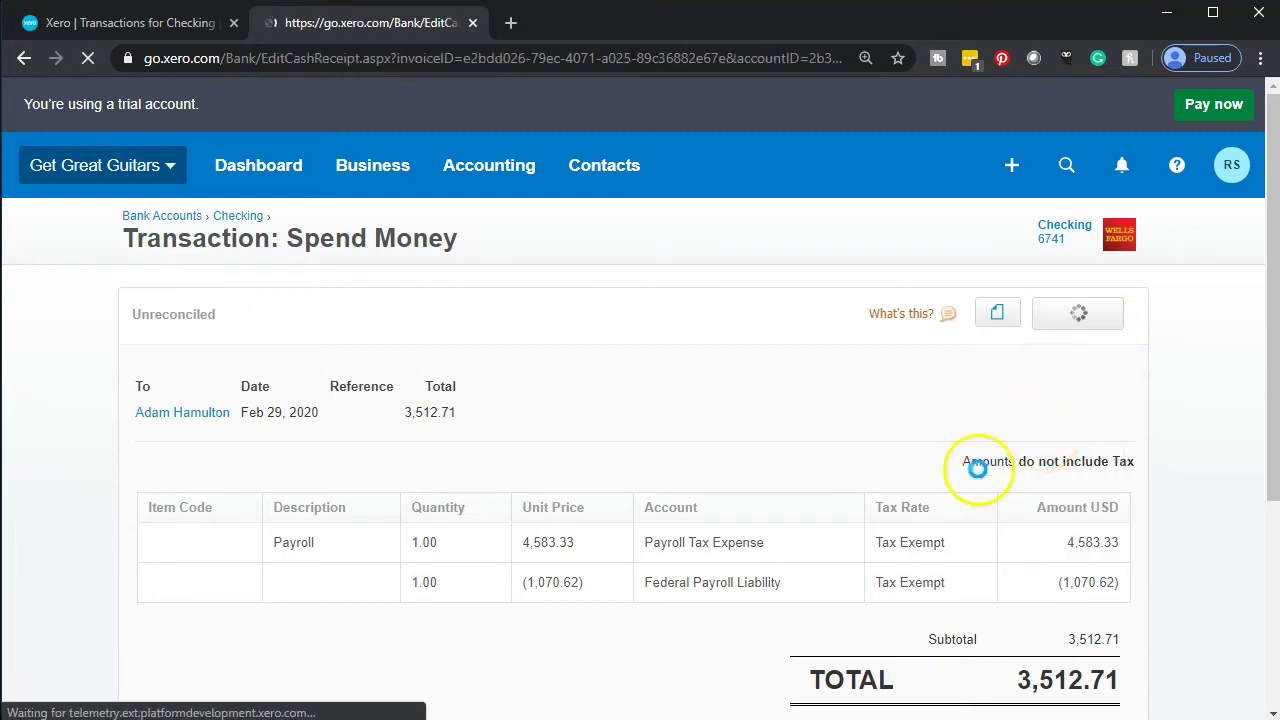
pyautogui.scroll(-2, 100, 600)
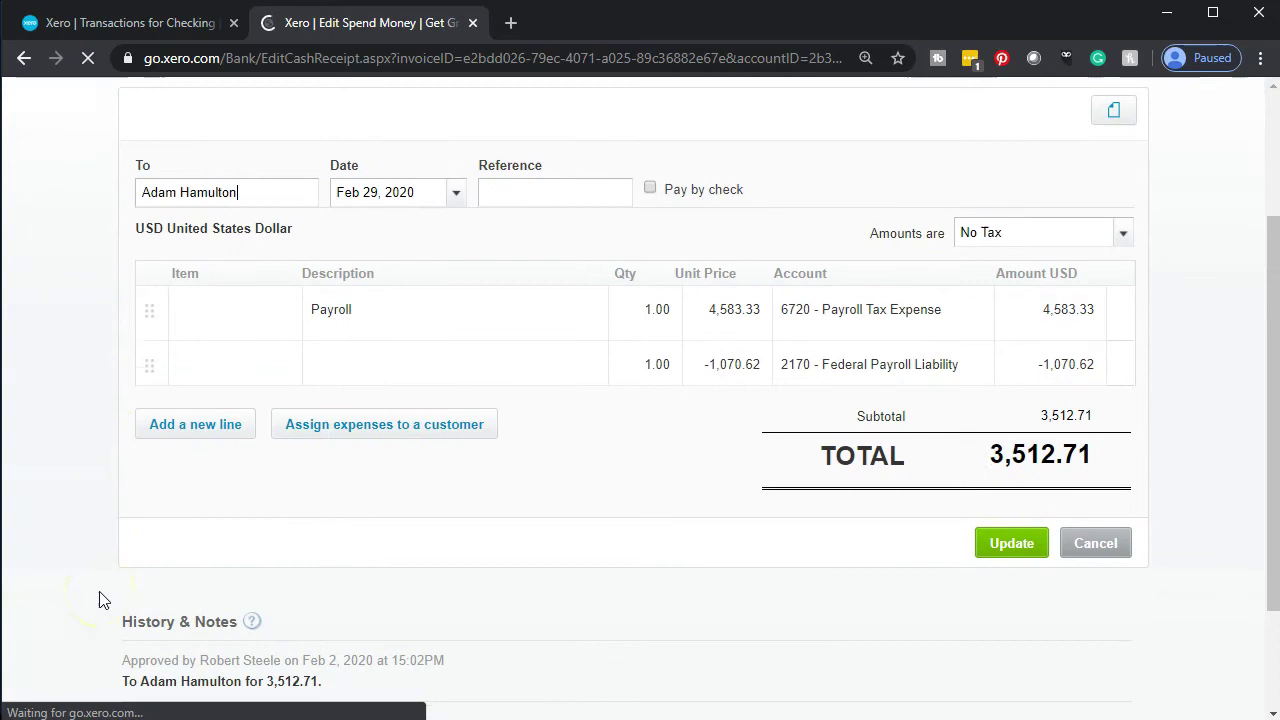
pyautogui.click(958, 310)
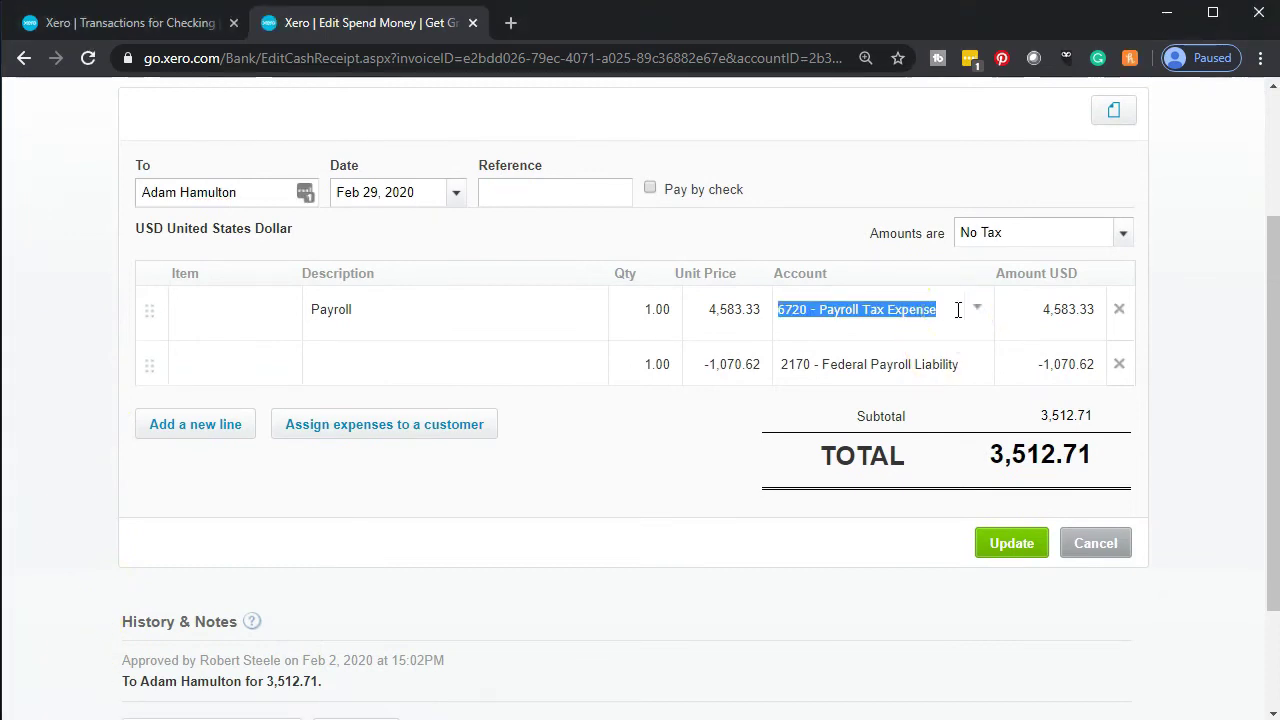
pyautogui.write('wa')
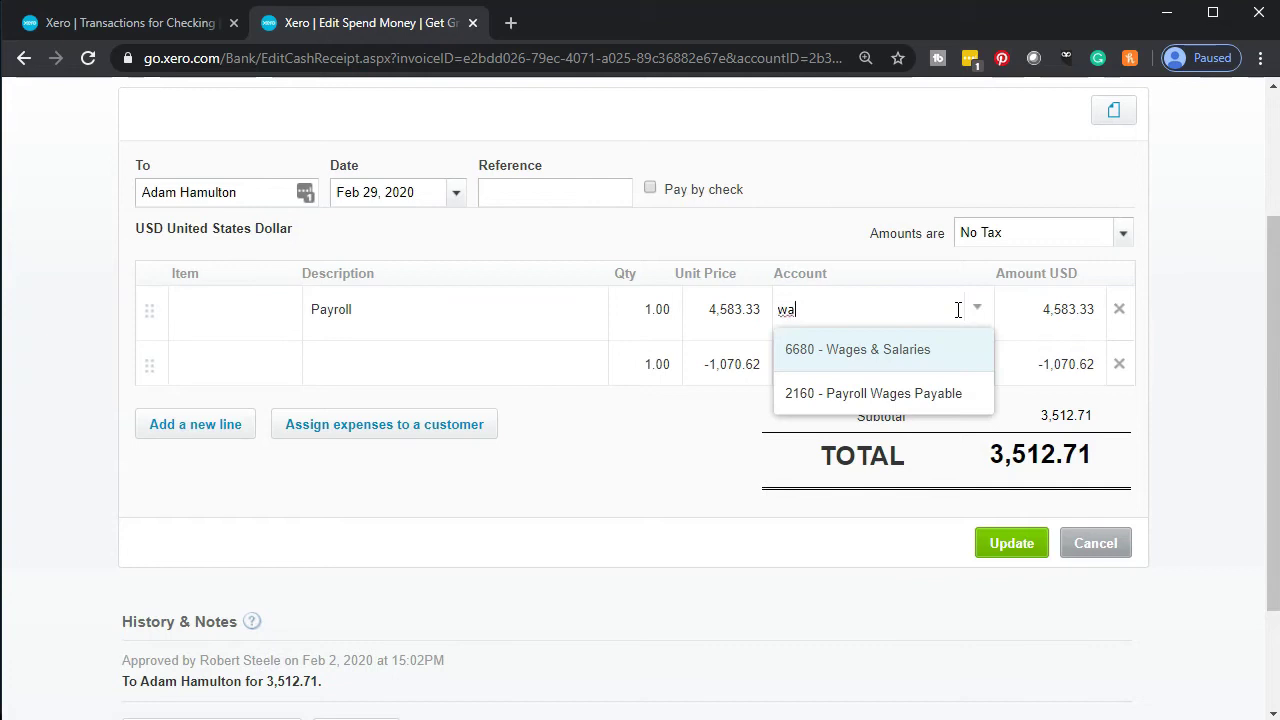
pyautogui.press('Tab')
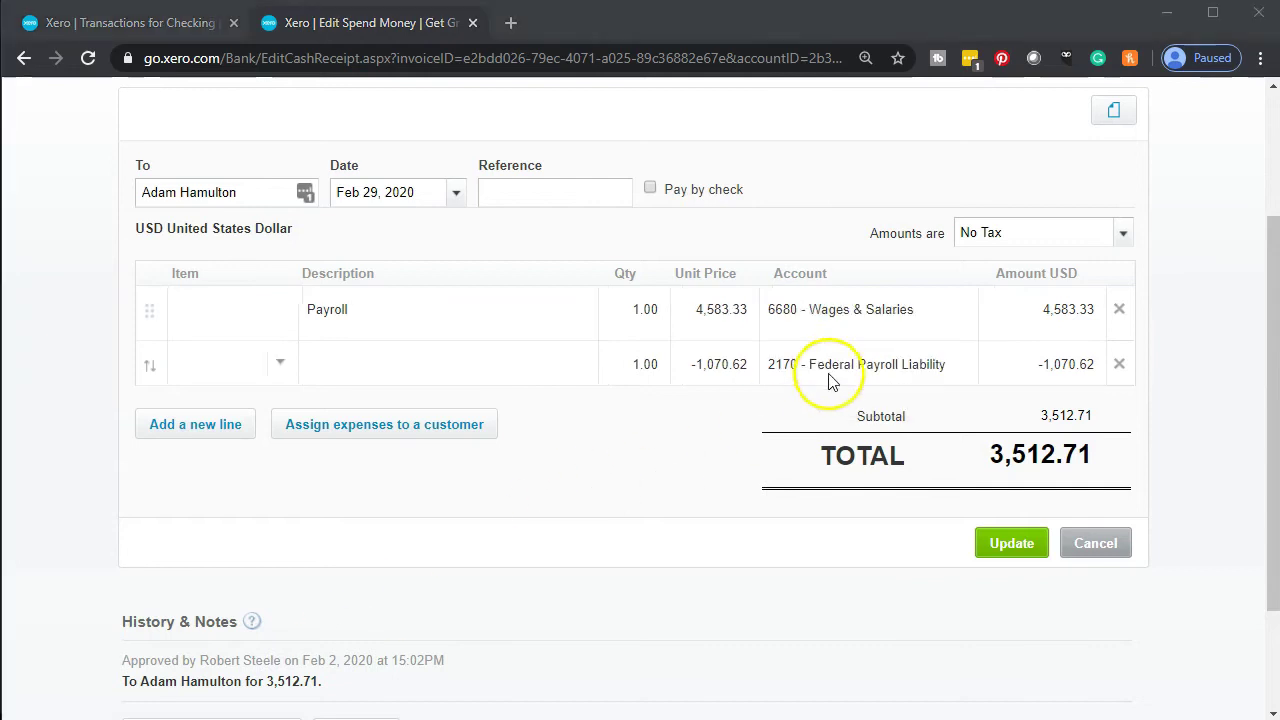
pyautogui.click(1006, 543)
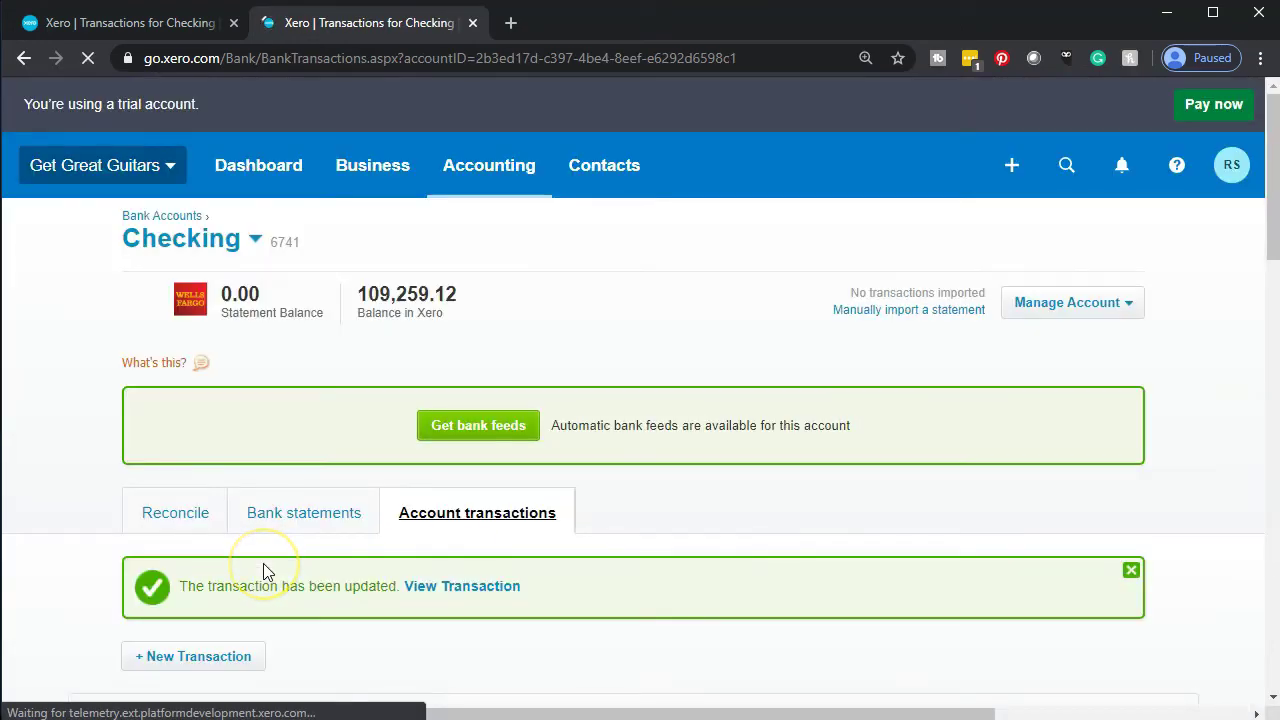
# Run the Trial Balance report as of Feb 29, 2020
pyautogui.click(517, 166)
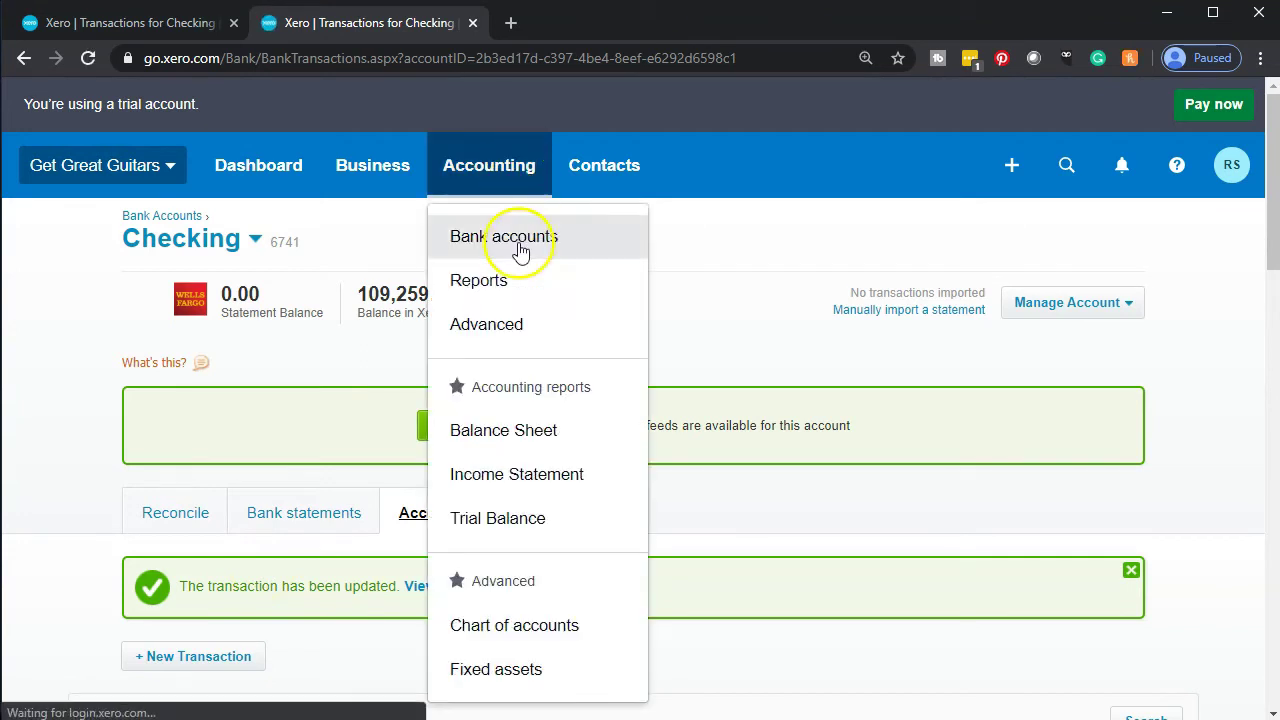
pyautogui.click(505, 517)
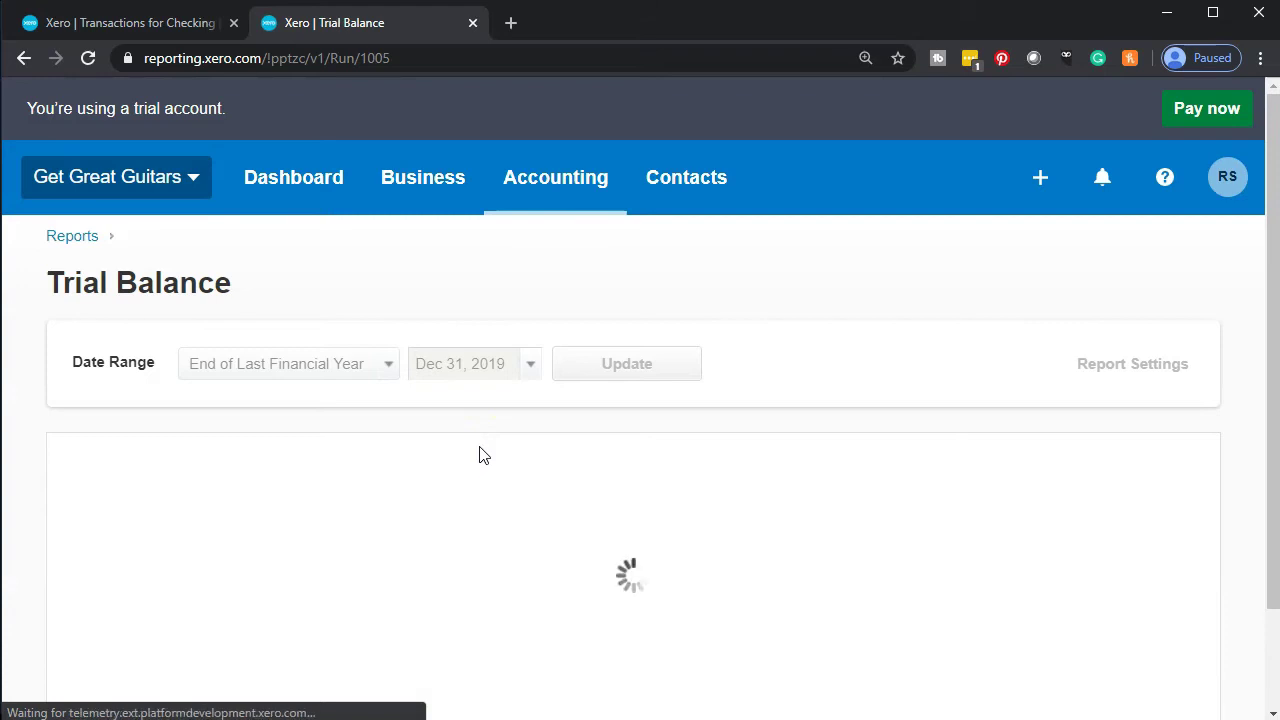
pyautogui.click(530, 366)
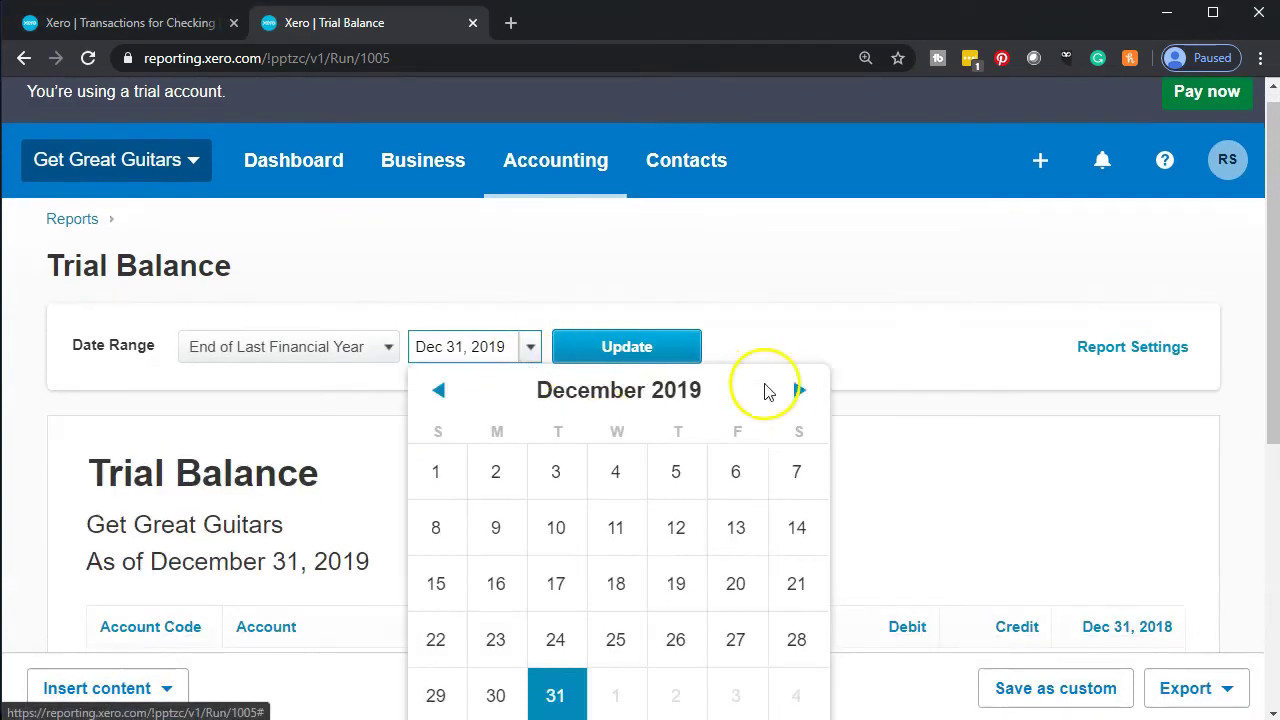
pyautogui.click(797, 391)
pyautogui.click(797, 391)
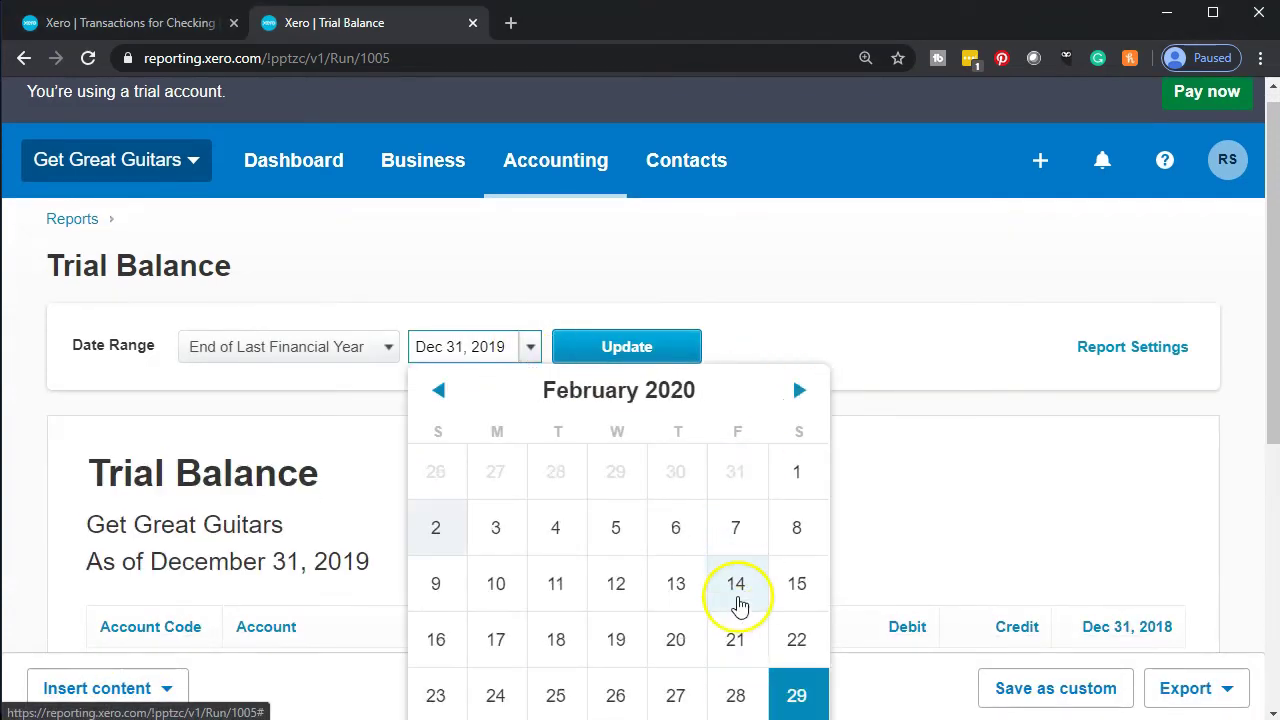
pyautogui.click(796, 694)
pyautogui.click(663, 352)
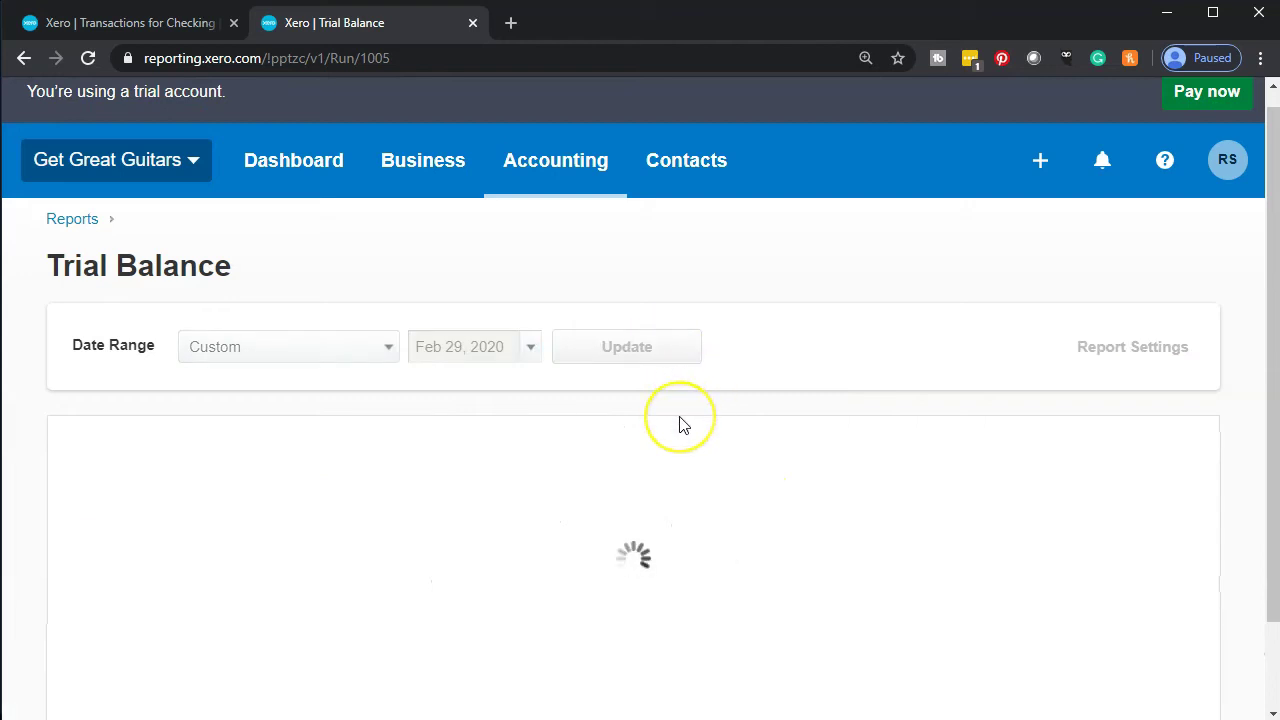
# Review the payroll expense accounts in the Trial Balance and examine the Wages & Salaries transactions
pyautogui.scroll(-8, 680, 423)
pyautogui.scroll(-4, 680, 423)
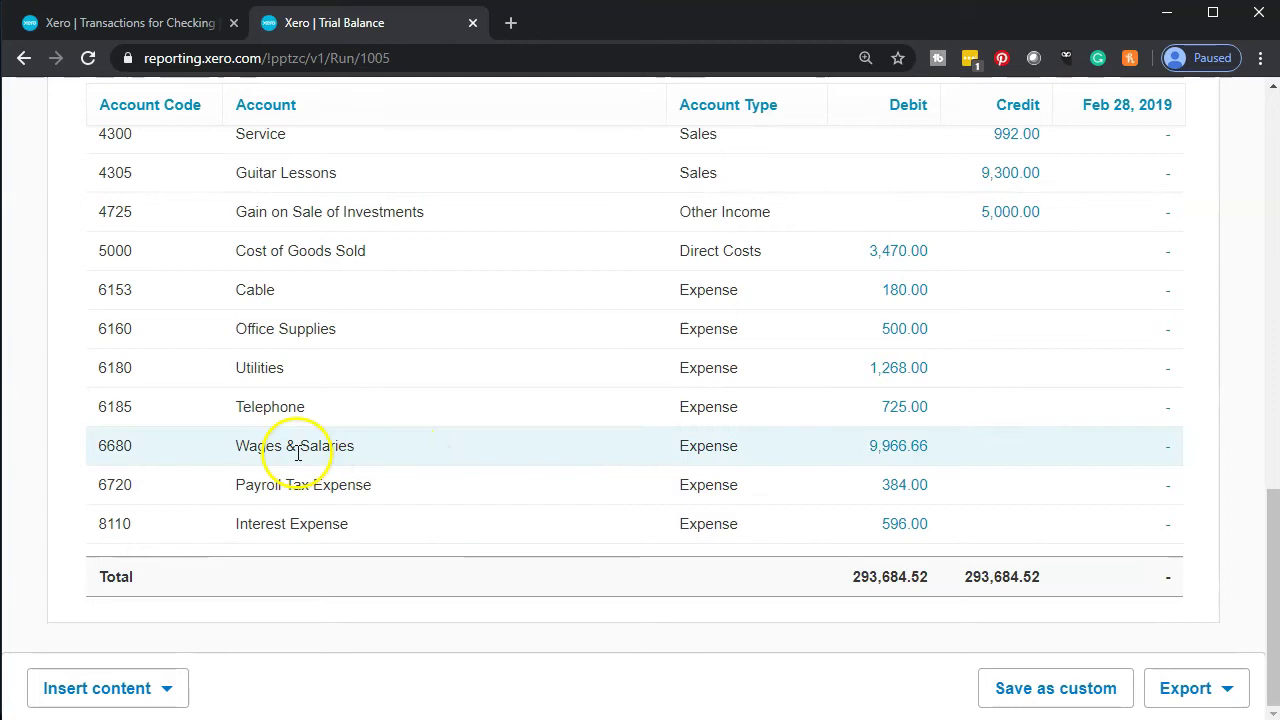
pyautogui.click(889, 459)
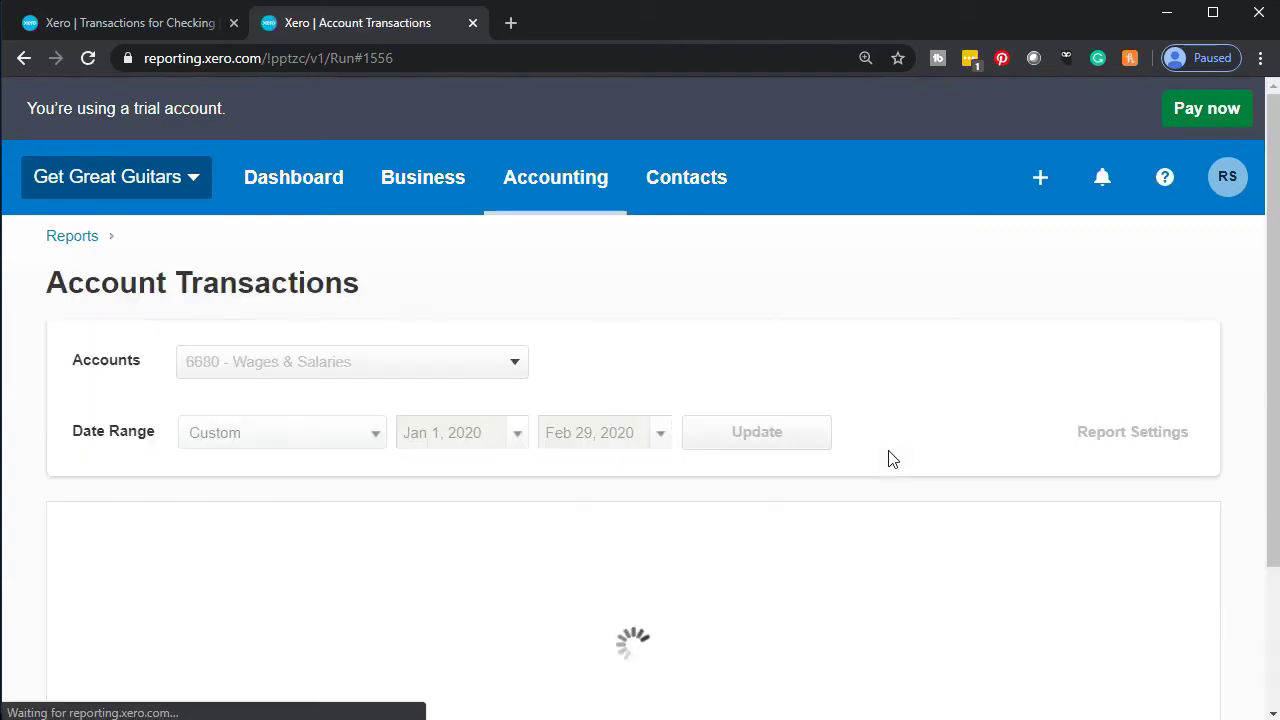
pyautogui.scroll(-5, 893, 459)
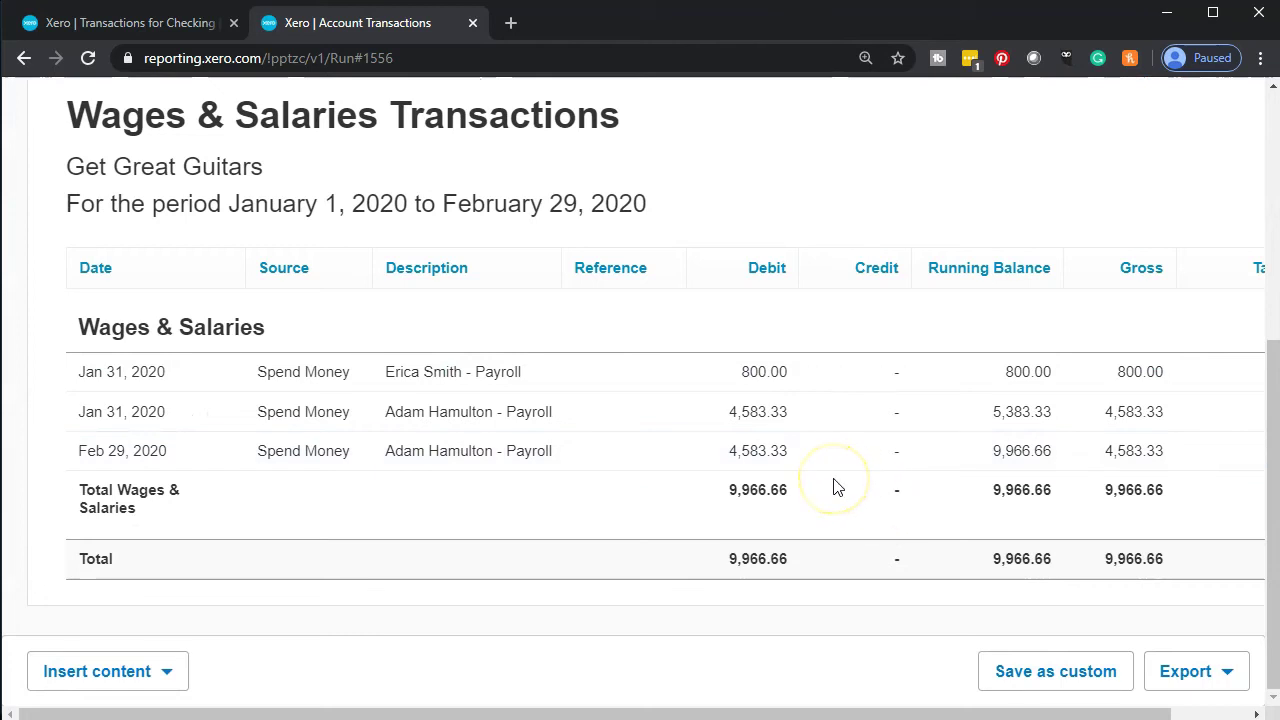
pyautogui.scroll(5, 243, 234)
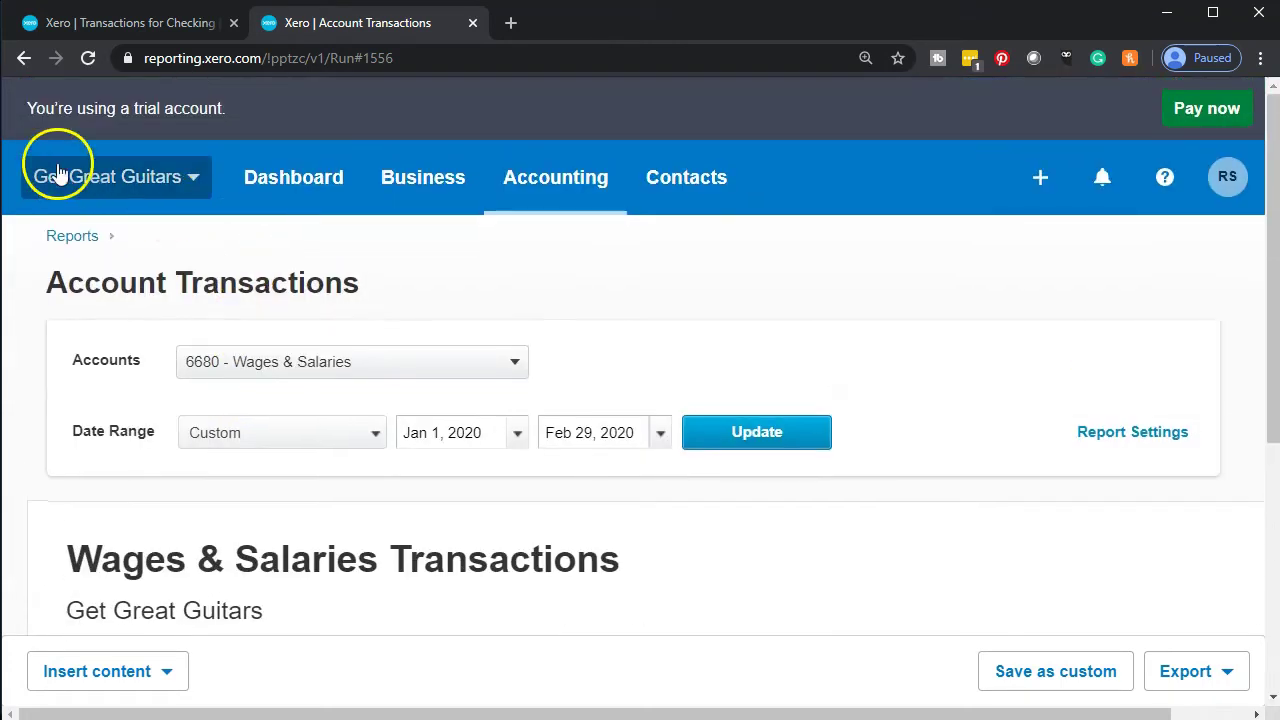
# Return to the Checking account's transactions and start a new Spend Money payment from Checking
pyautogui.click(122, 22)
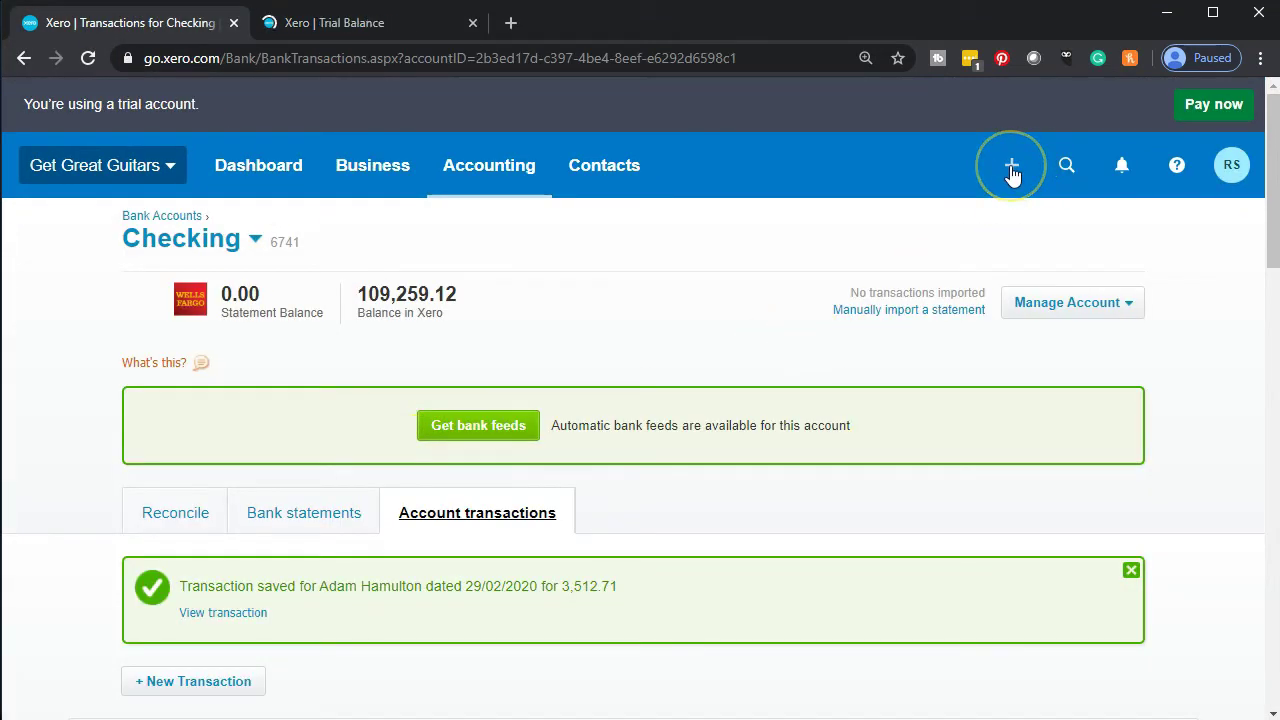
pyautogui.click(1012, 170)
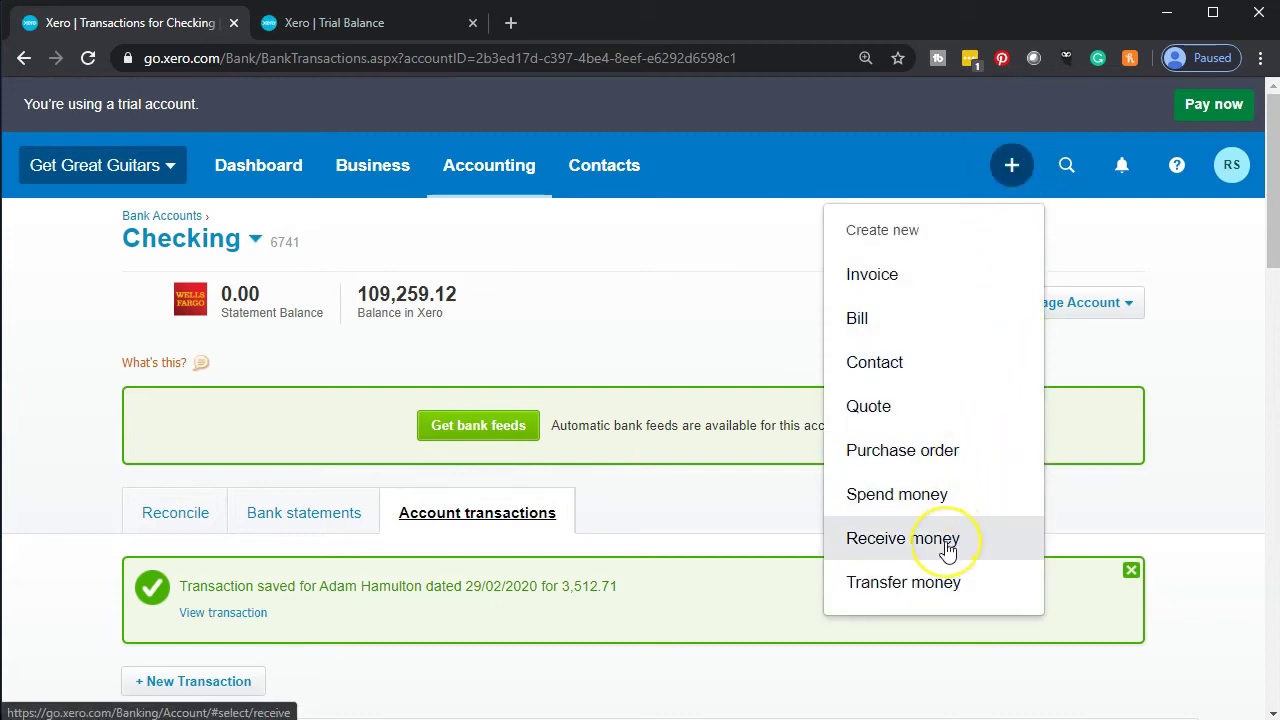
pyautogui.click(934, 508)
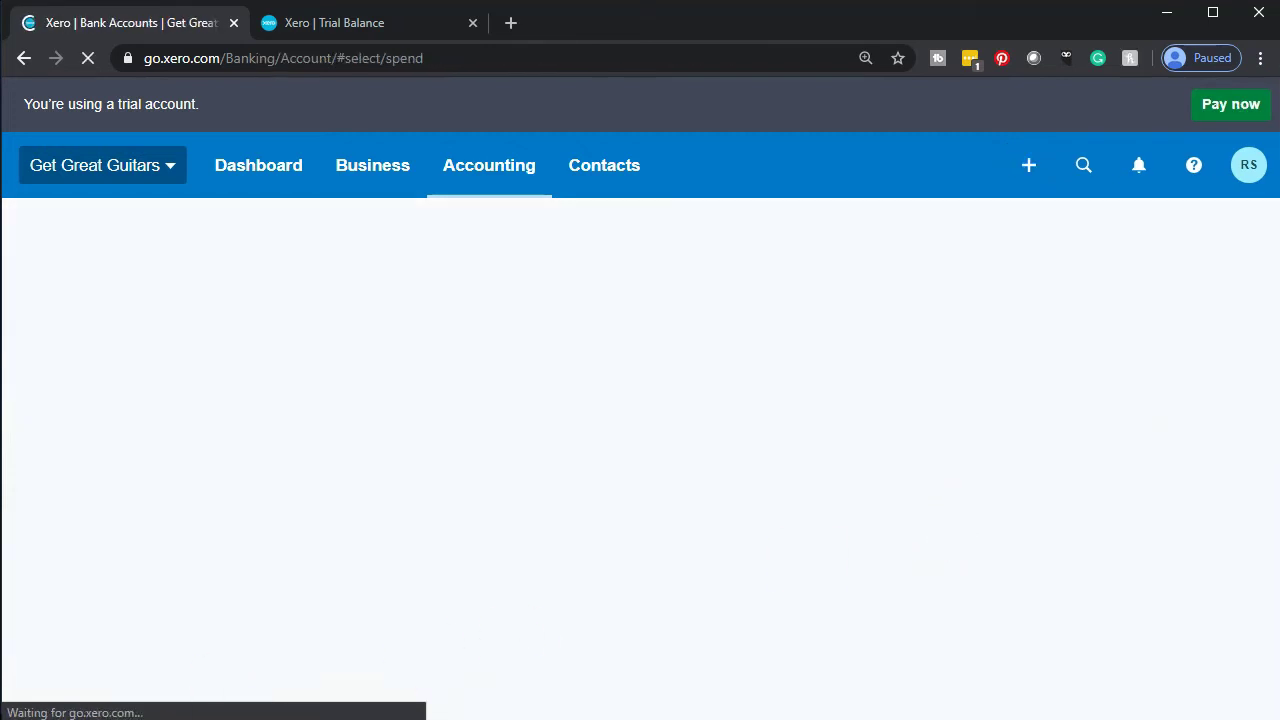
pyautogui.click(463, 545)
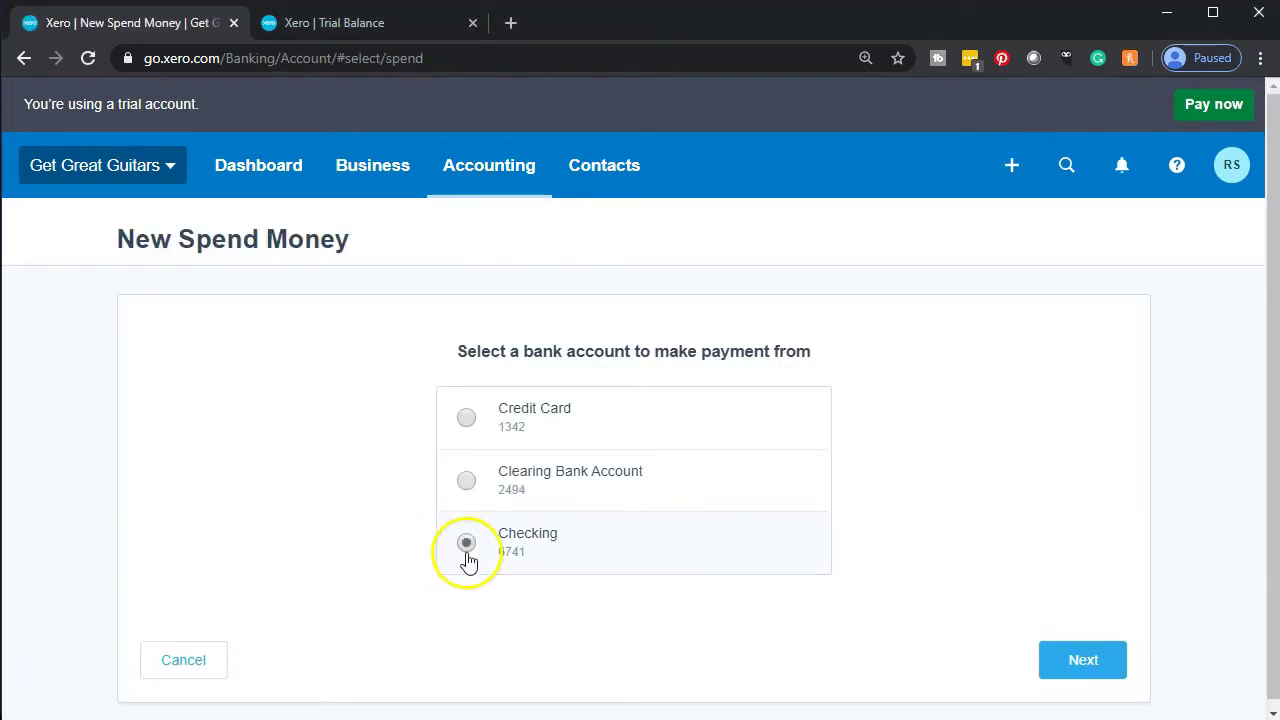
pyautogui.click(1075, 655)
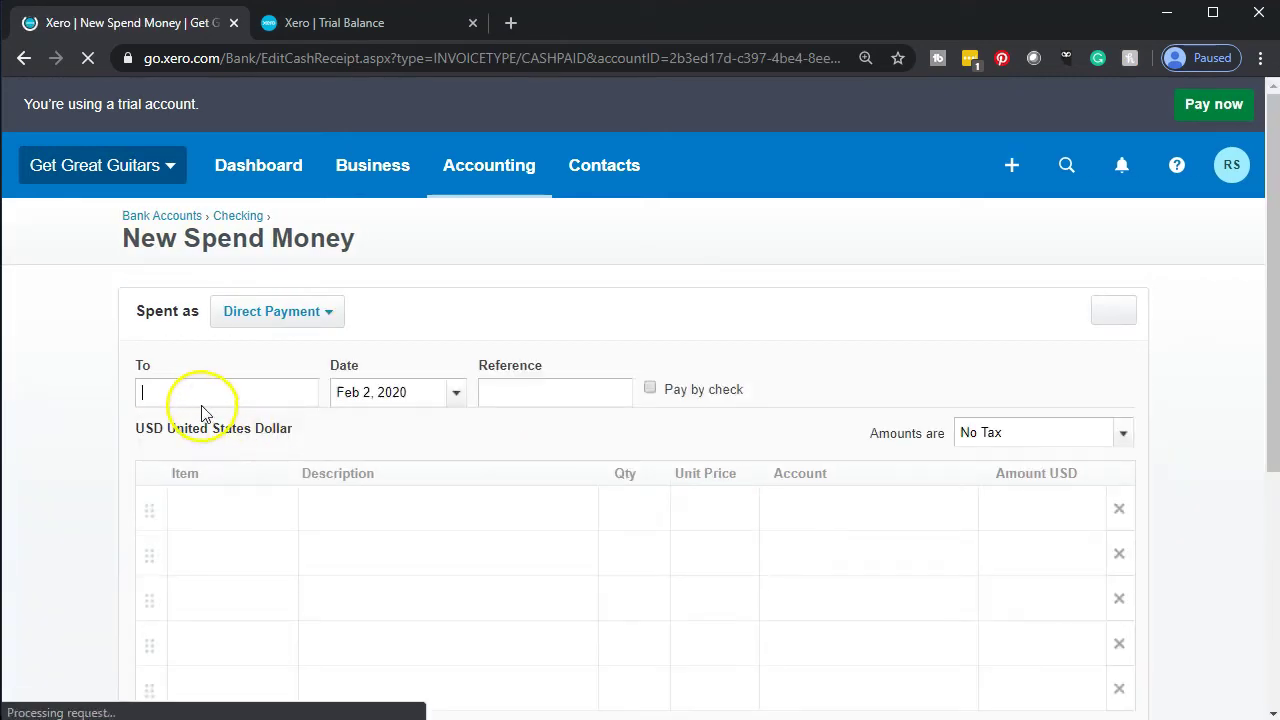
# Select the second employee's existing contact as the payee of the new payment
pyautogui.write('Er')
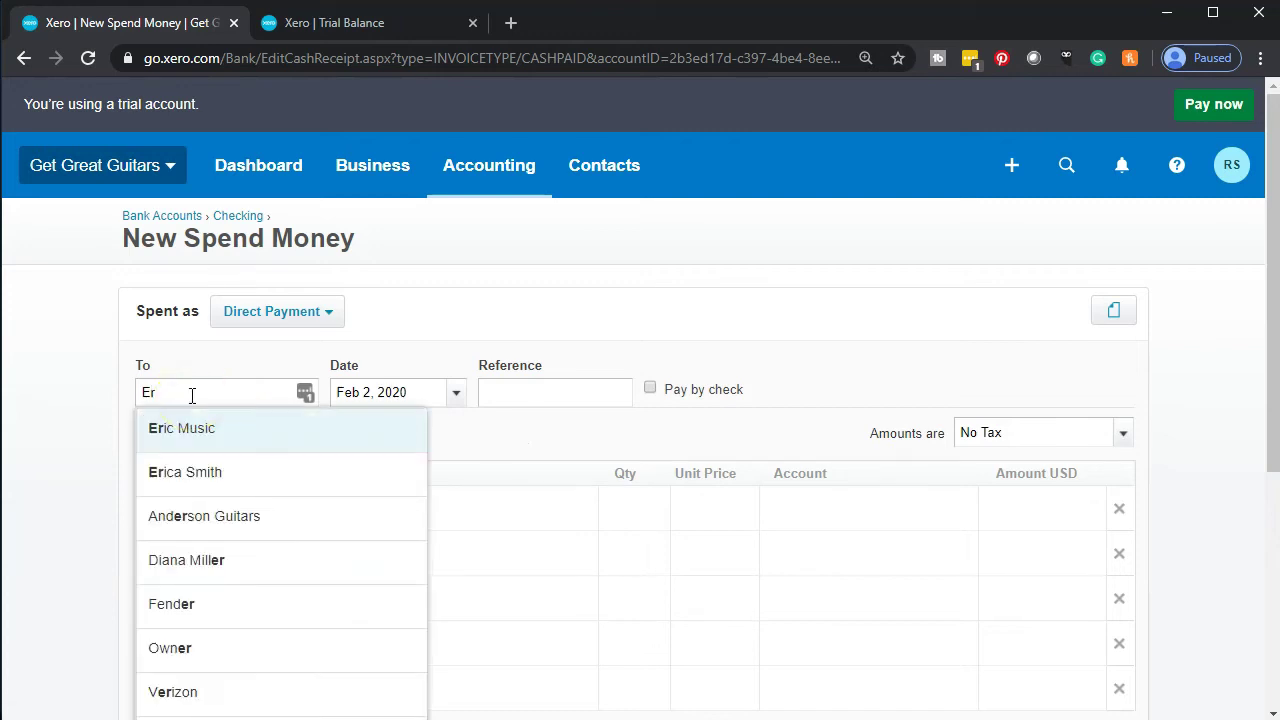
pyautogui.write('ica')
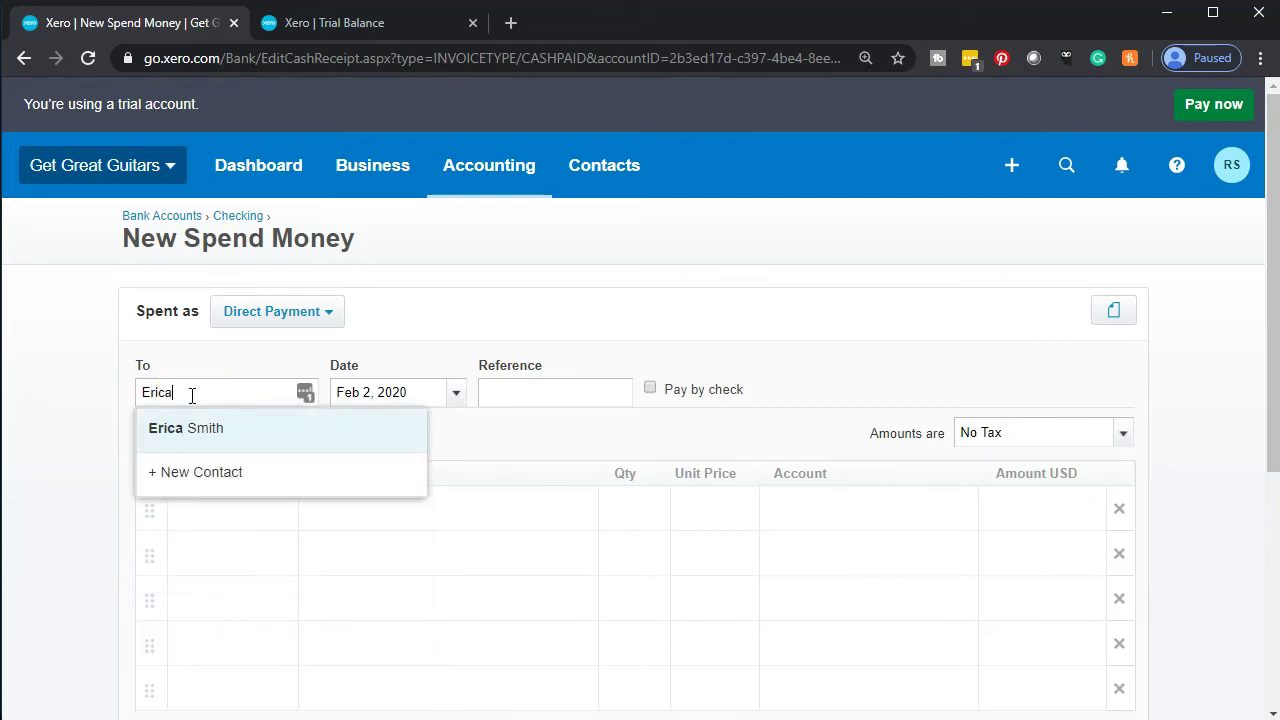
pyautogui.click(200, 433)
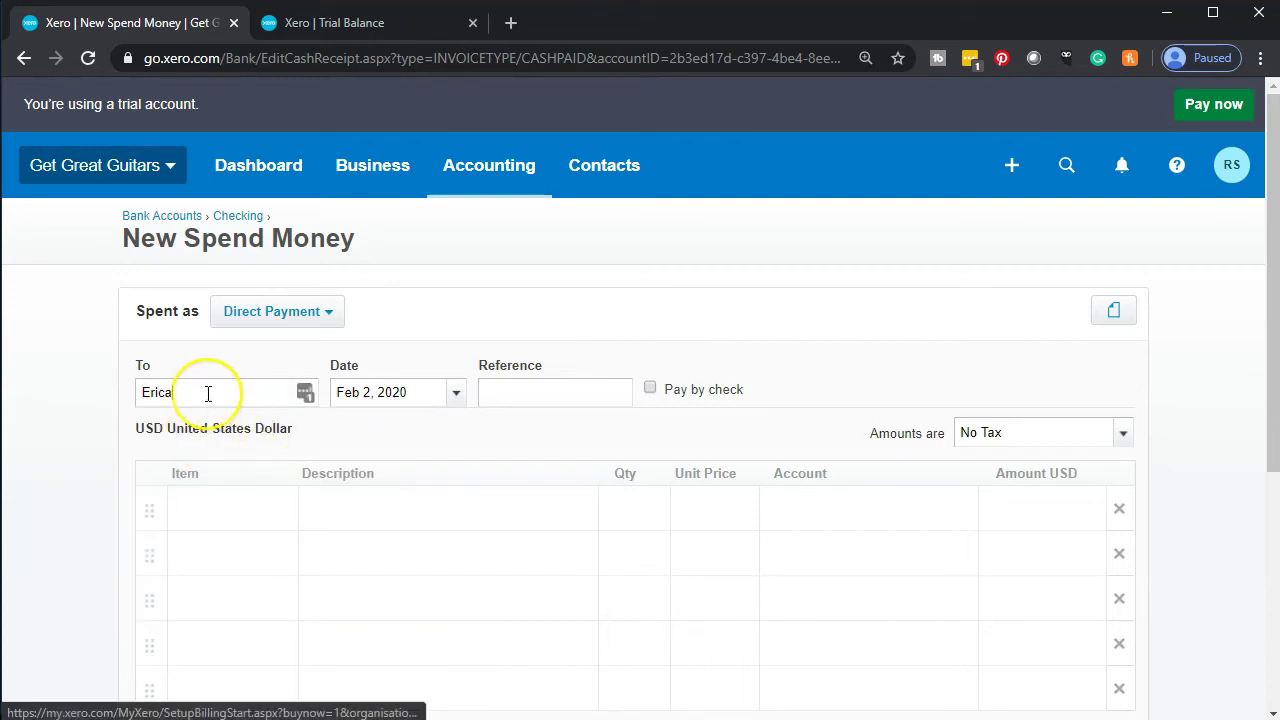
pyautogui.press('BackSpace')
pyautogui.press('BackSpace')
pyautogui.press('BackSpace')
pyautogui.write('i')
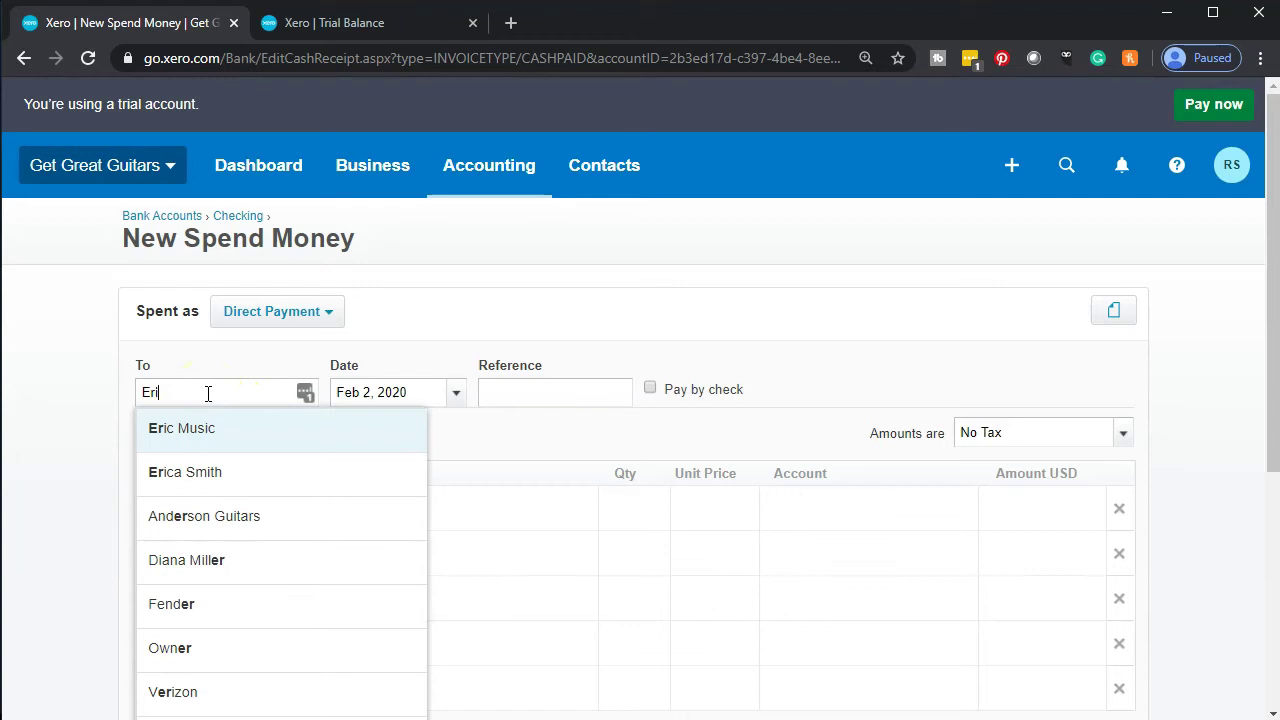
pyautogui.write('ca')
pyautogui.press('Return')
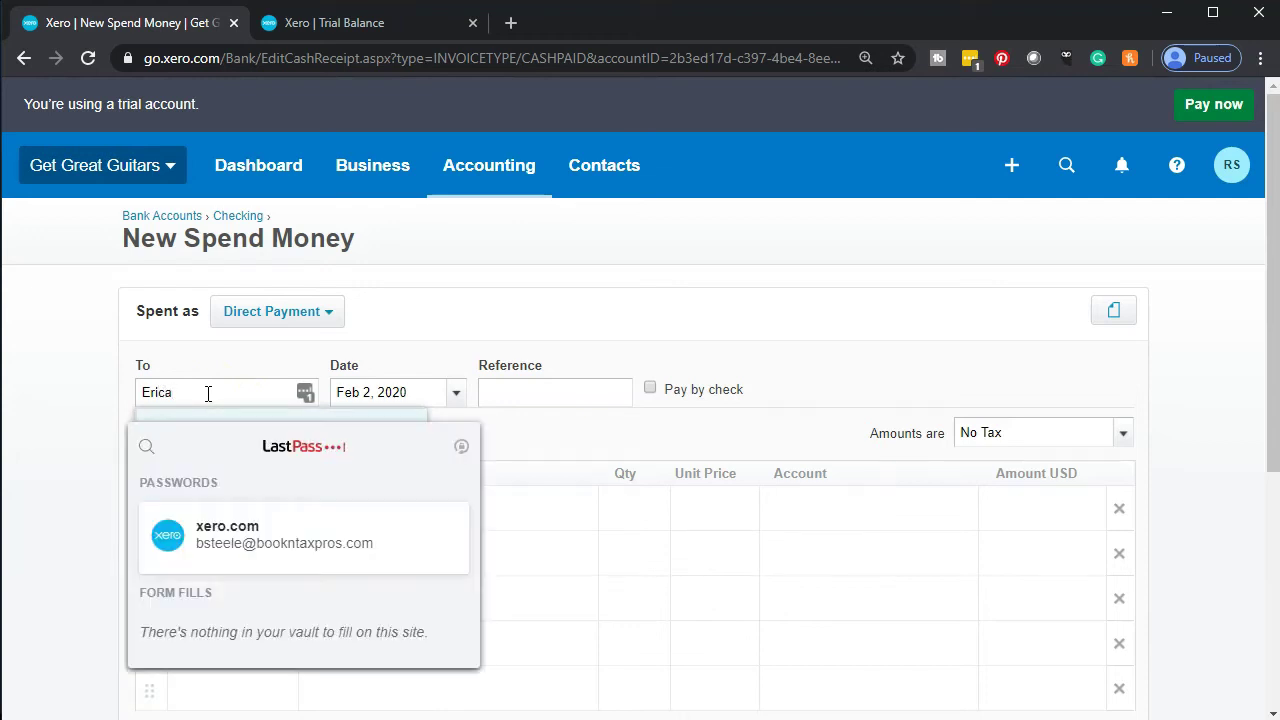
pyautogui.click(272, 396)
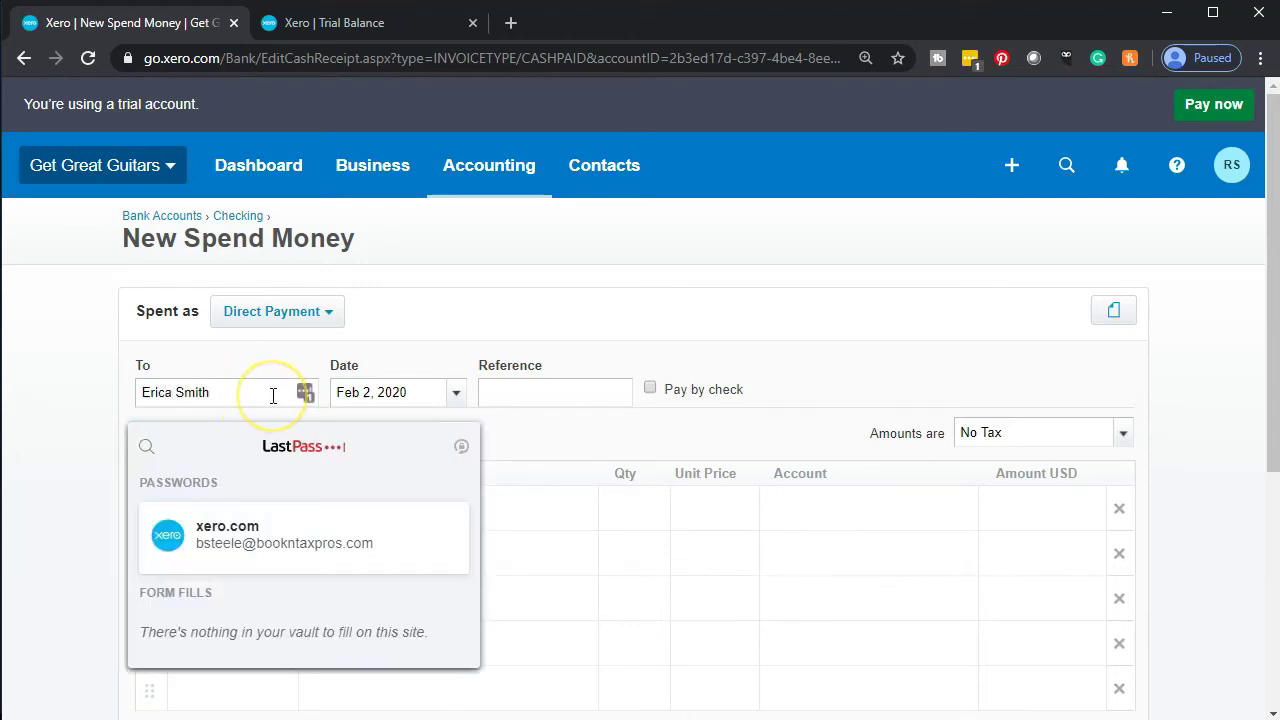
pyautogui.press('Tab')
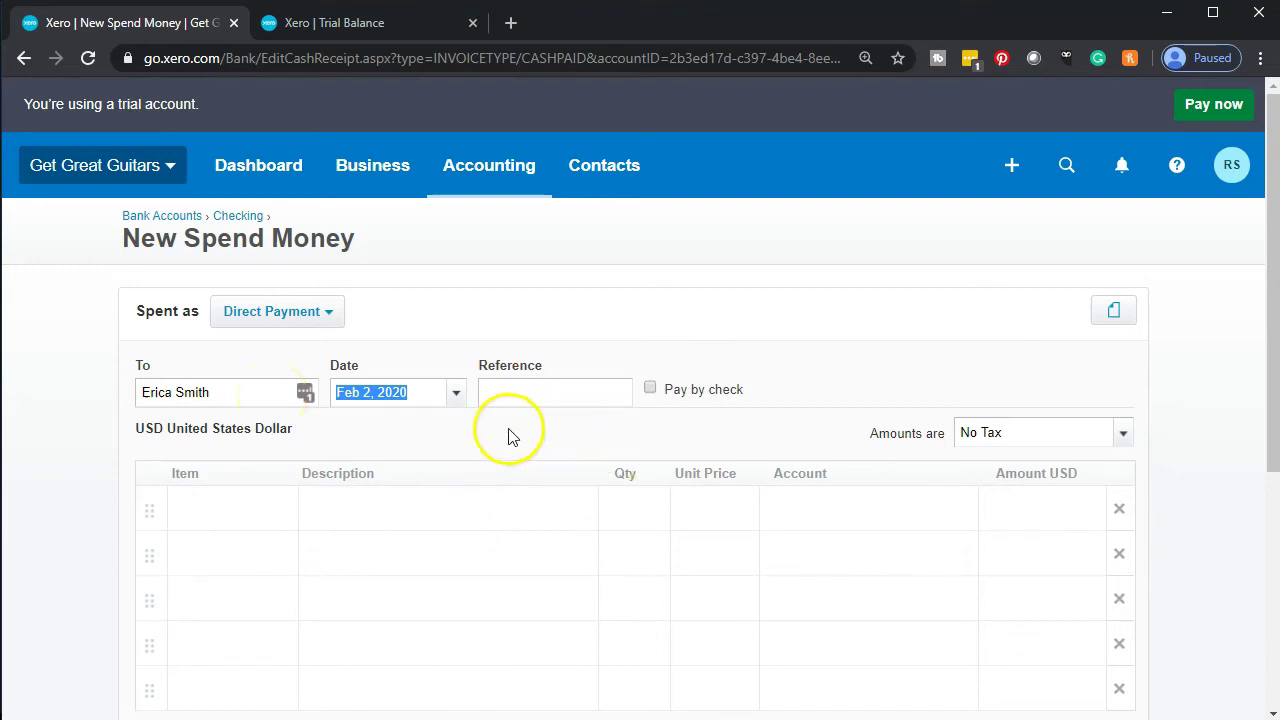
# Date the payment Feb 29, 2020 and move on to the first line item
pyautogui.click(457, 398)
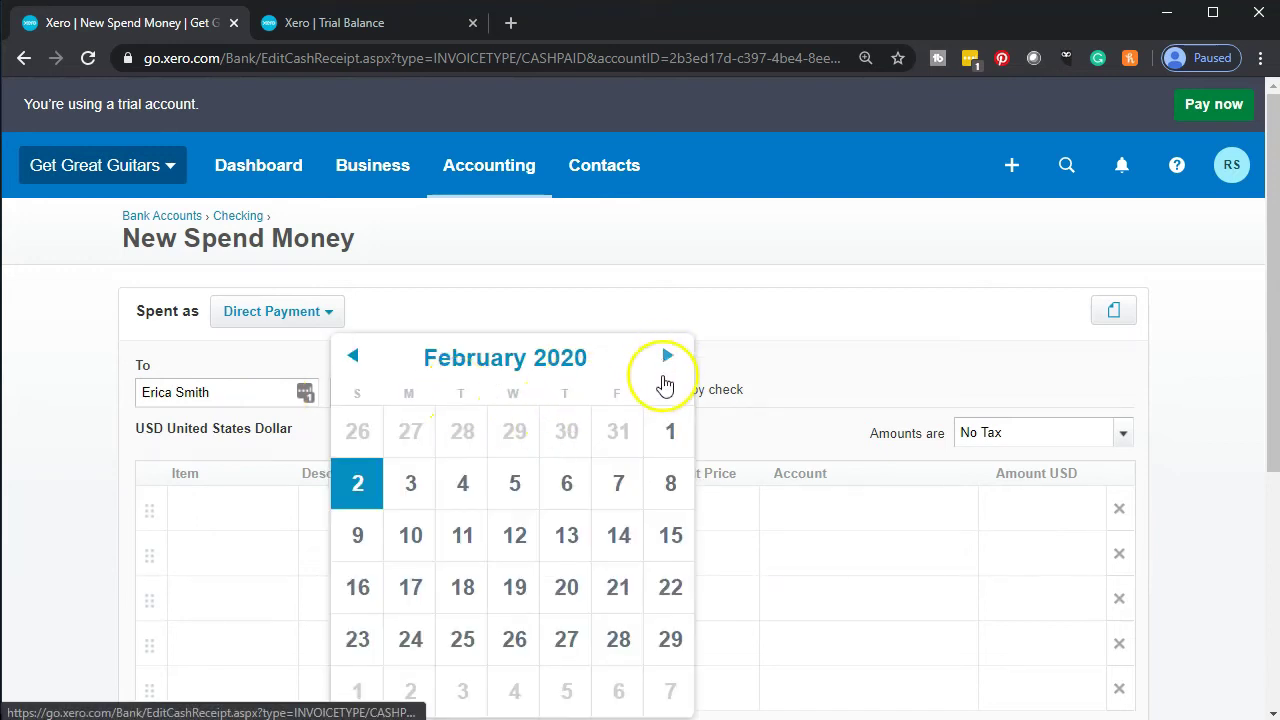
pyautogui.click(670, 640)
pyautogui.press('Tab')
pyautogui.press('Tab')
pyautogui.press('Tab')
pyautogui.press('Tab')
pyautogui.press('Tab')
pyautogui.press('Tab')
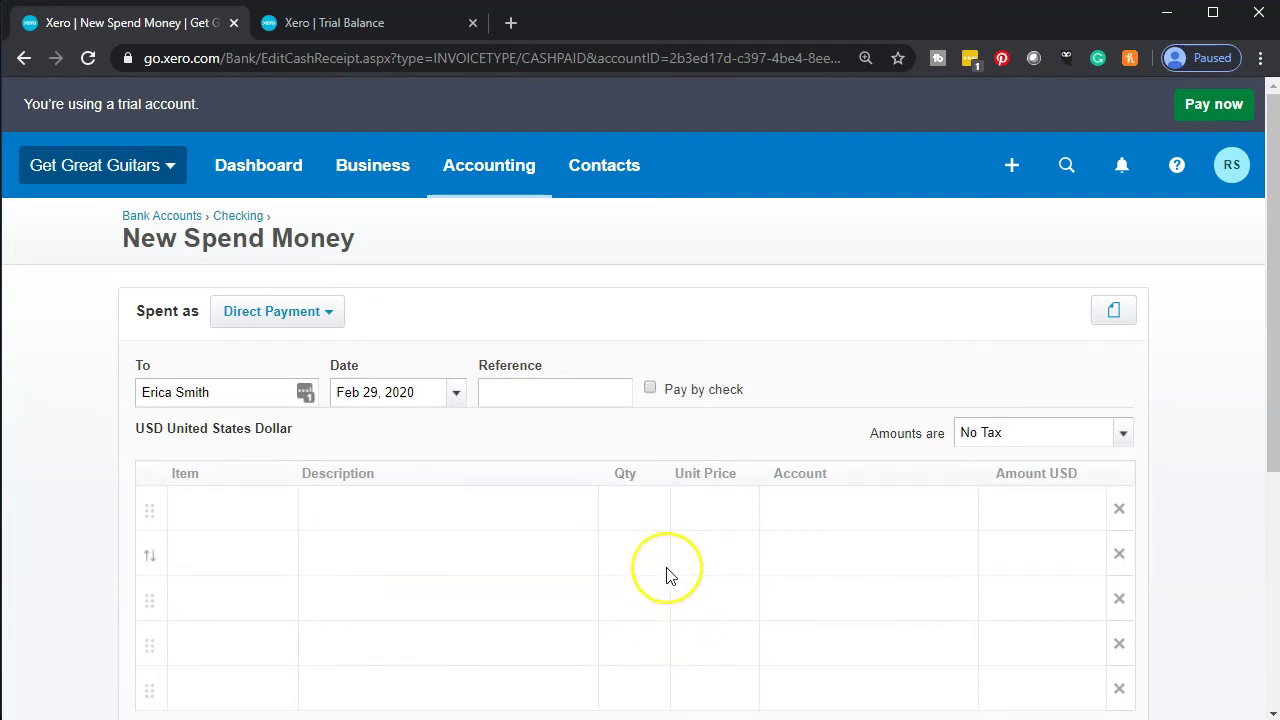
pyautogui.press('Tab')
# Look up the second employee's earnings in the Excel payroll sheet and enter 800.00 to 6680 - Wages & Salaries on the payment's first line
pyautogui.scroll(-2, 670, 576)
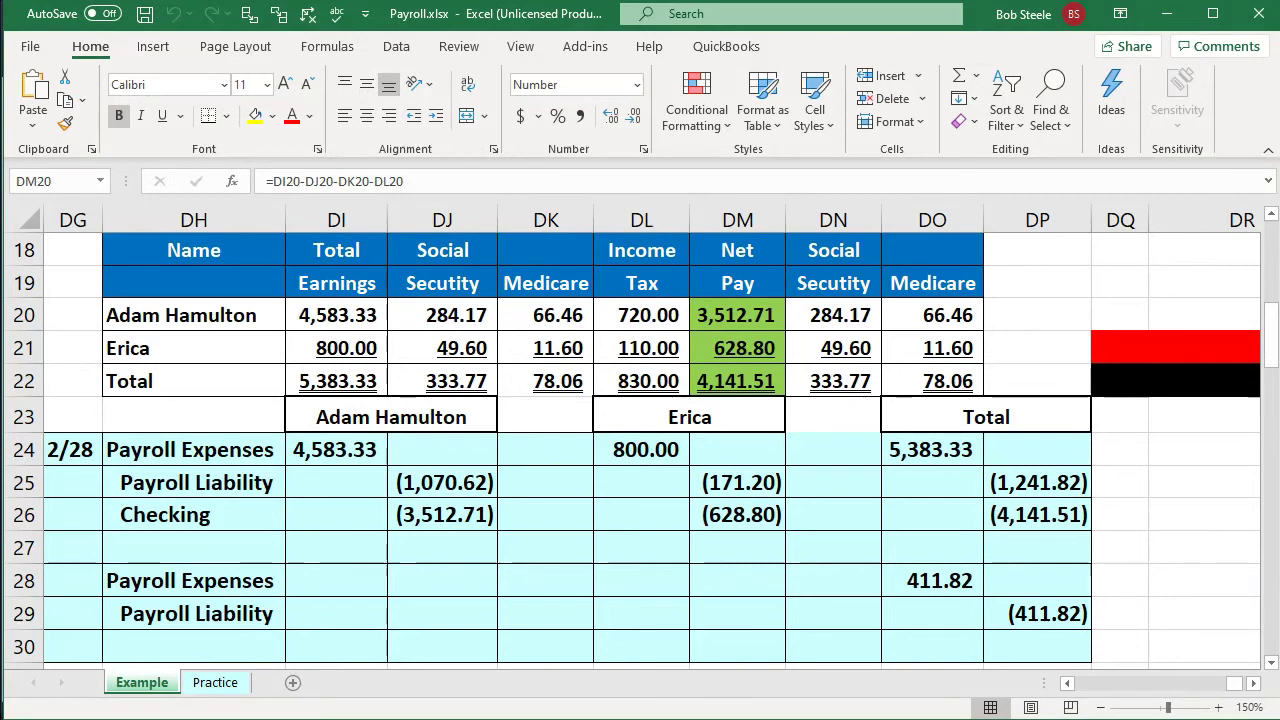
pyautogui.click(342, 353)
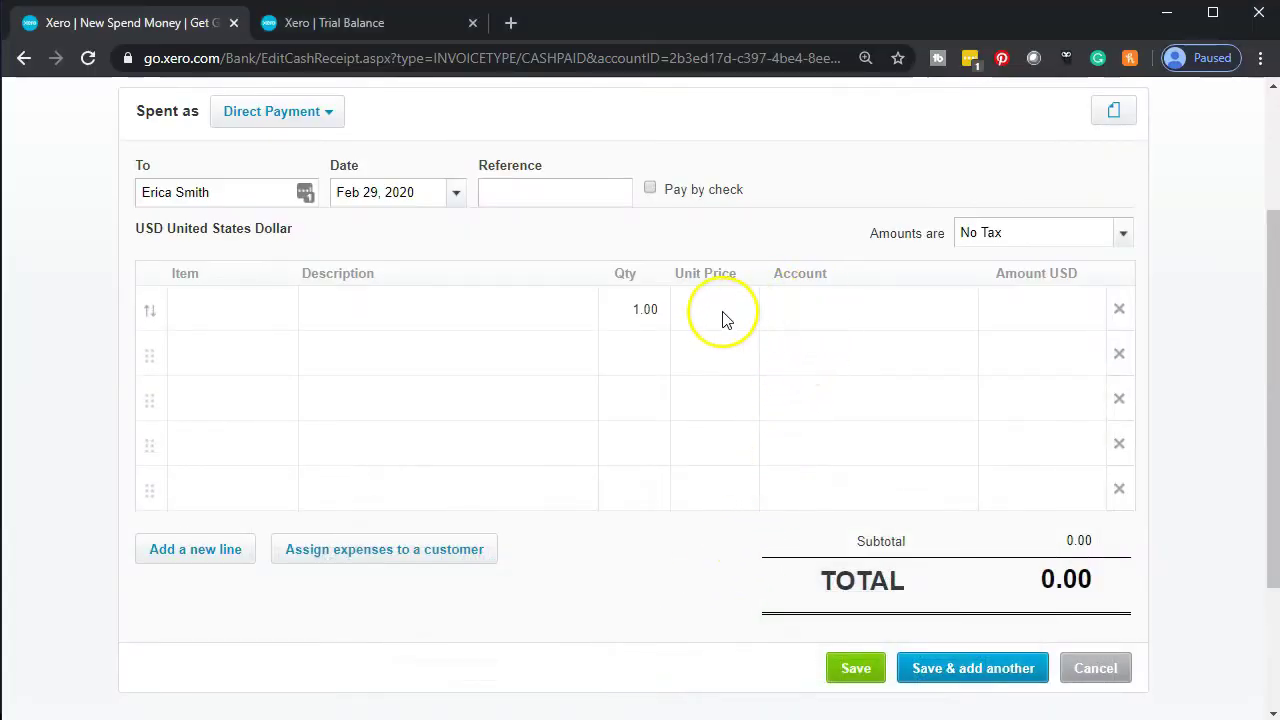
pyautogui.click(743, 304)
pyautogui.press('Tab')
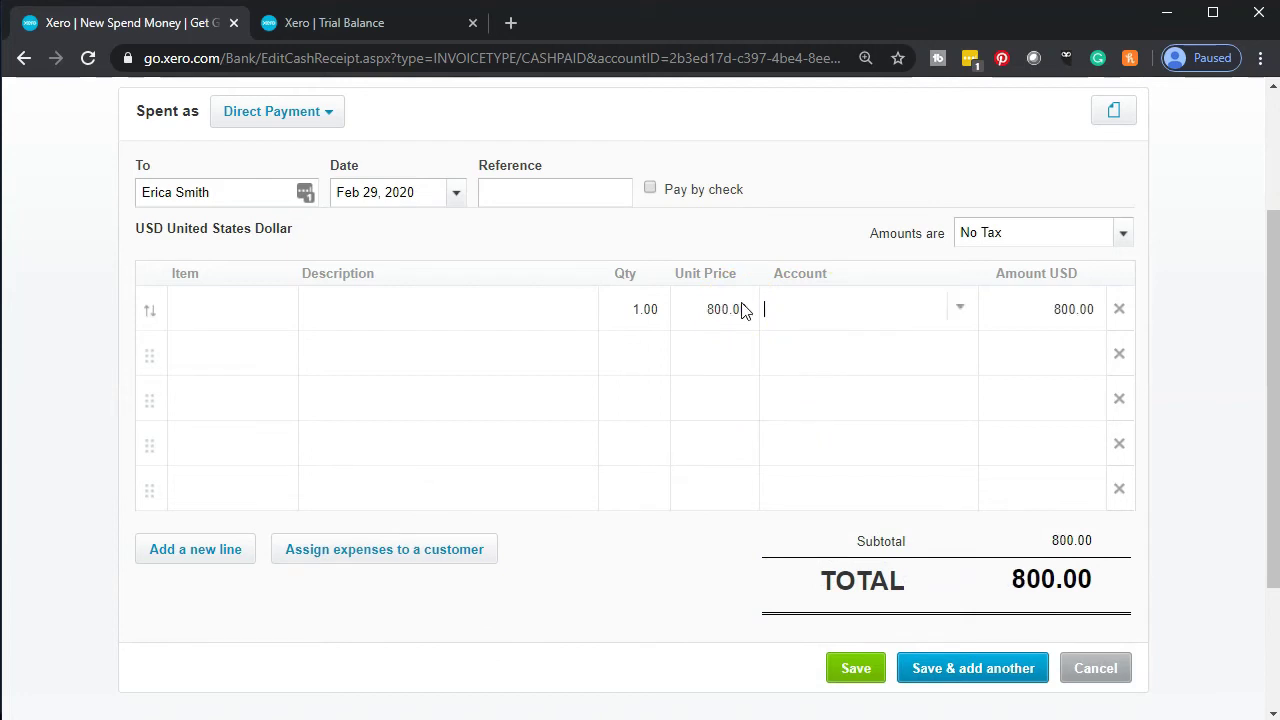
pyautogui.write('Wa')
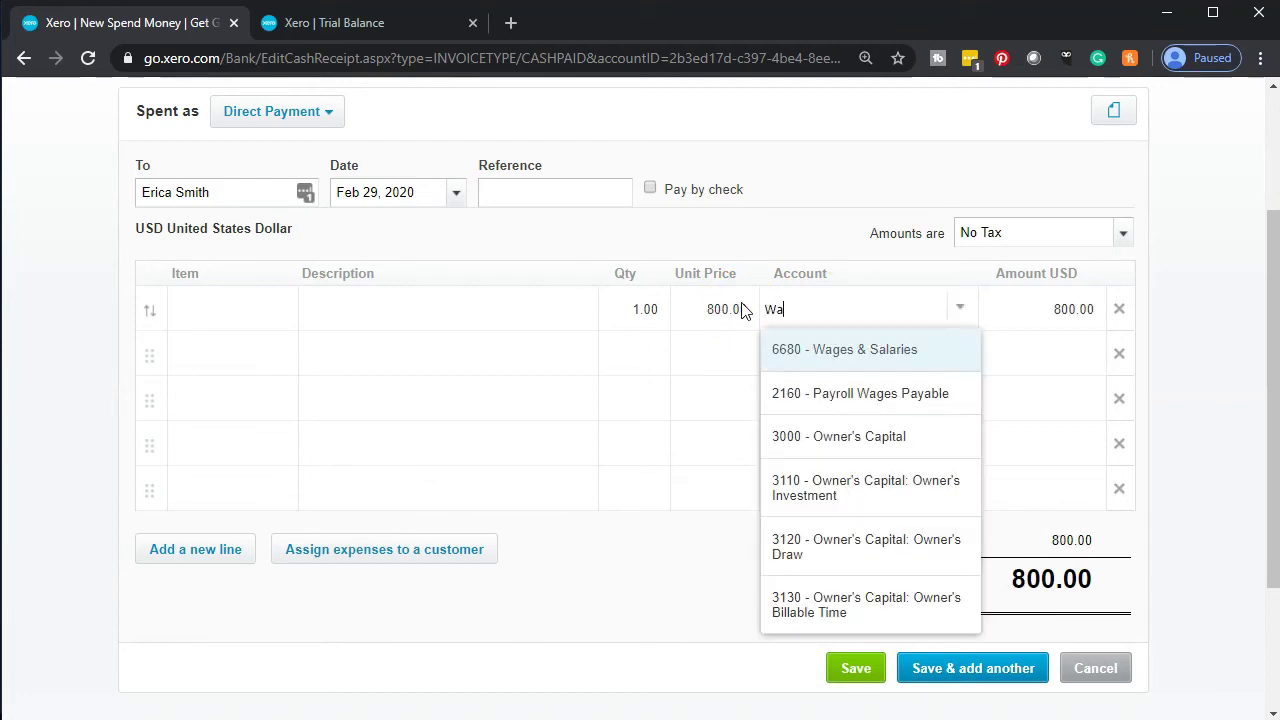
pyautogui.press('Tab')
pyautogui.press('Tab')
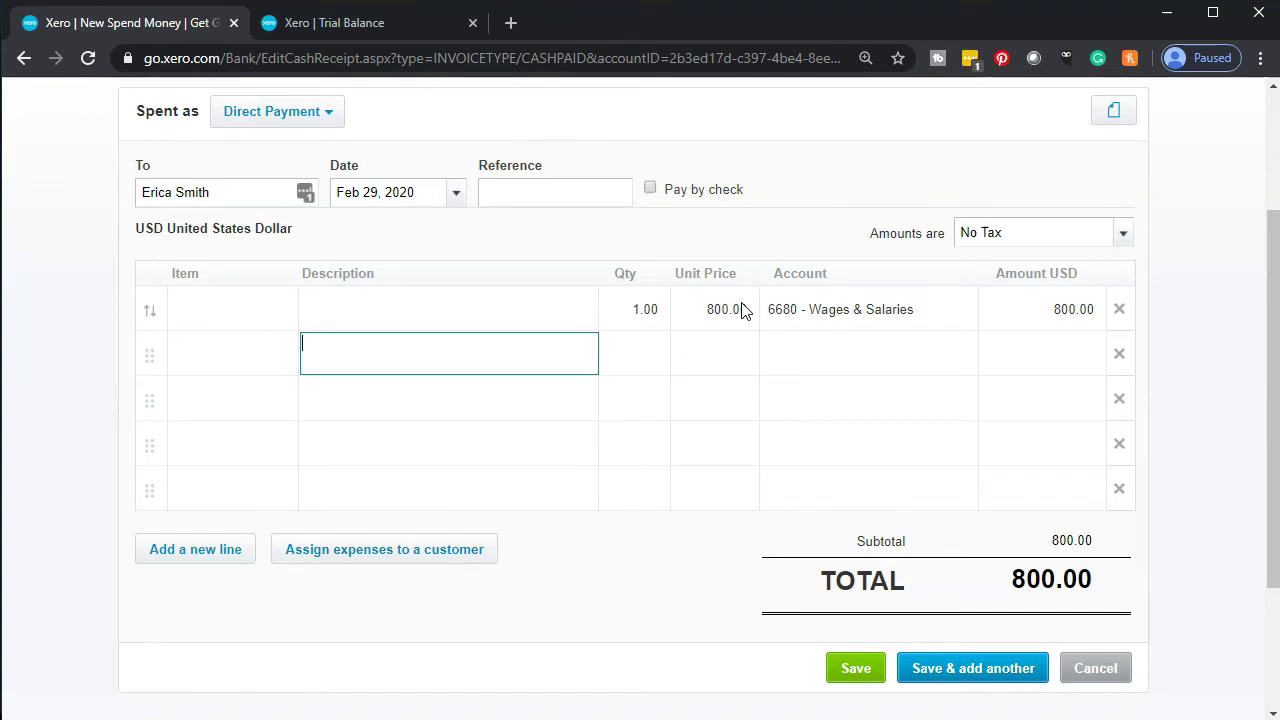
# Total the second employee's Social Security, Medicare and income tax withholdings in the Excel payroll sheet and enter -171.20 as the second line's unit price in Xero
pyautogui.press('Tab')
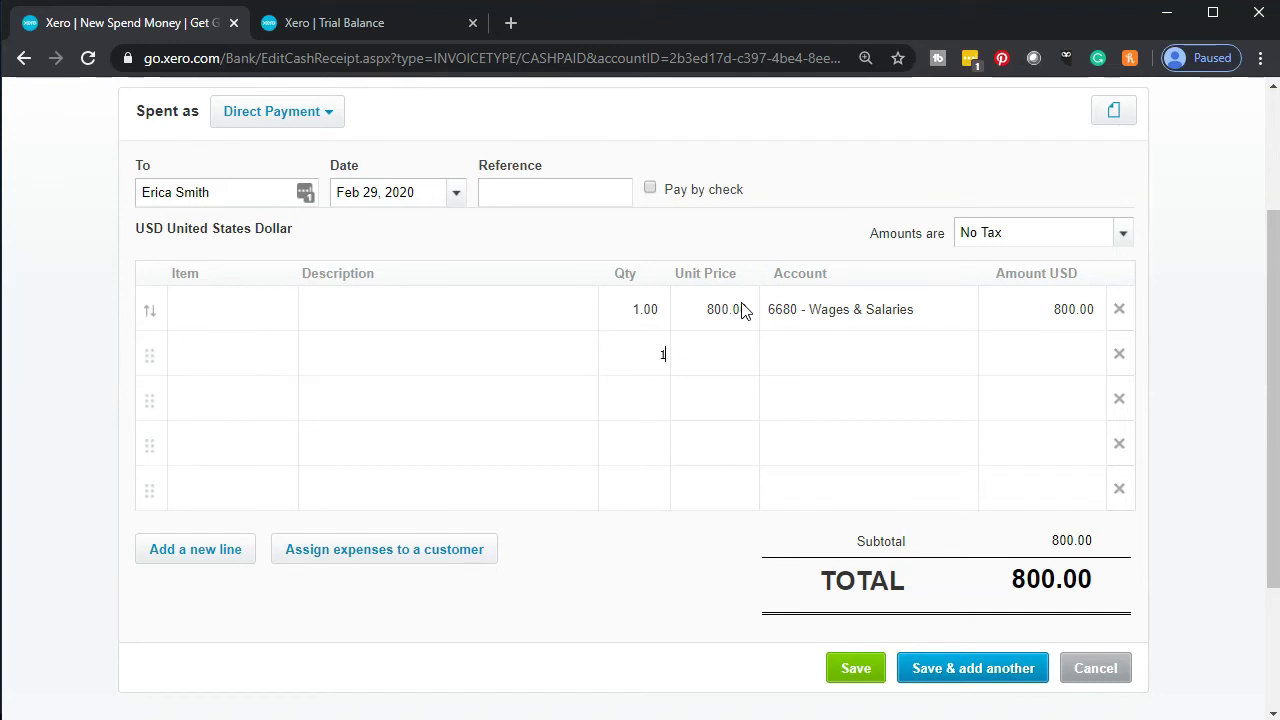
pyautogui.press('Tab')
pyautogui.click(766, 620)
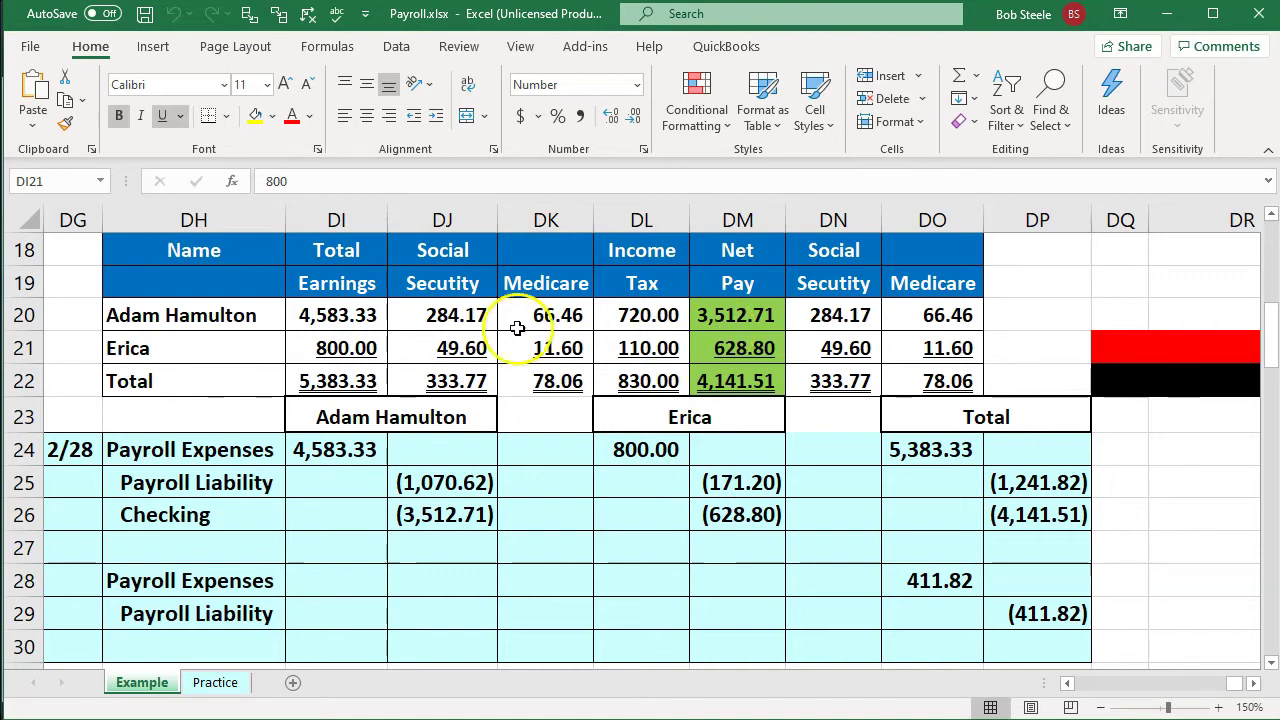
pyautogui.moveTo(463, 340); pyautogui.dragTo(626, 350)
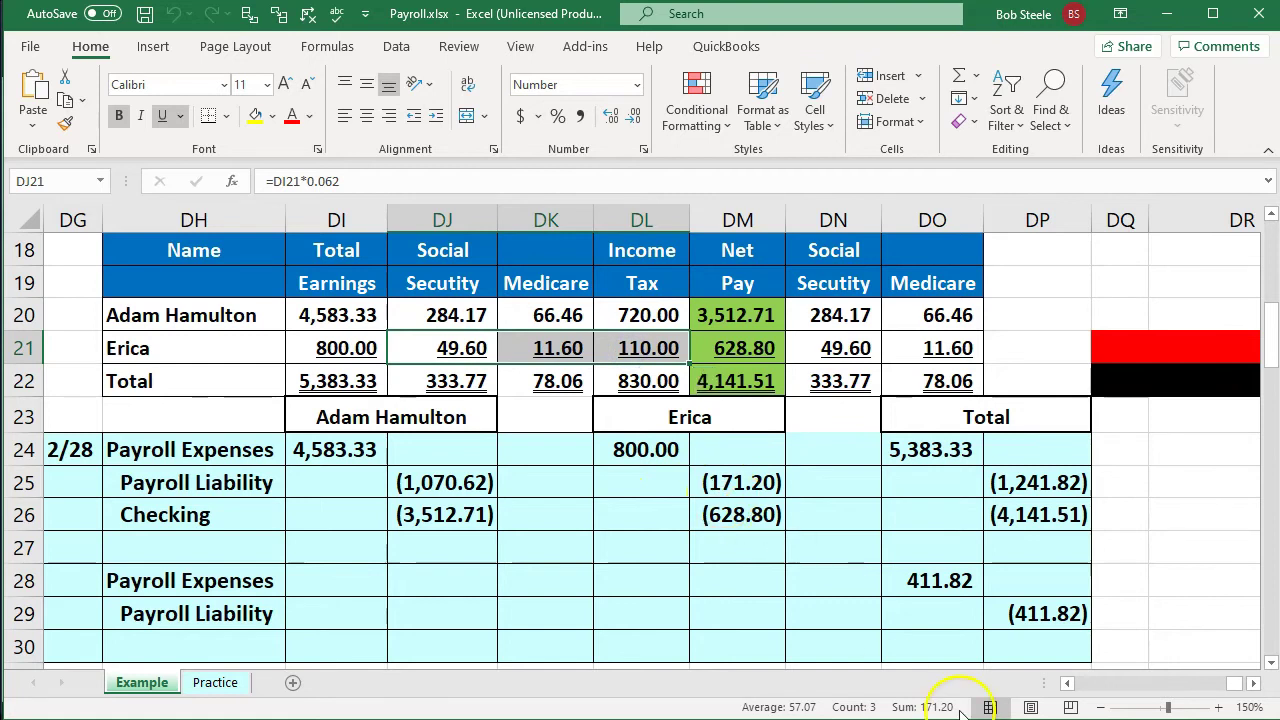
pyautogui.hotkey('alt', 'Tab')
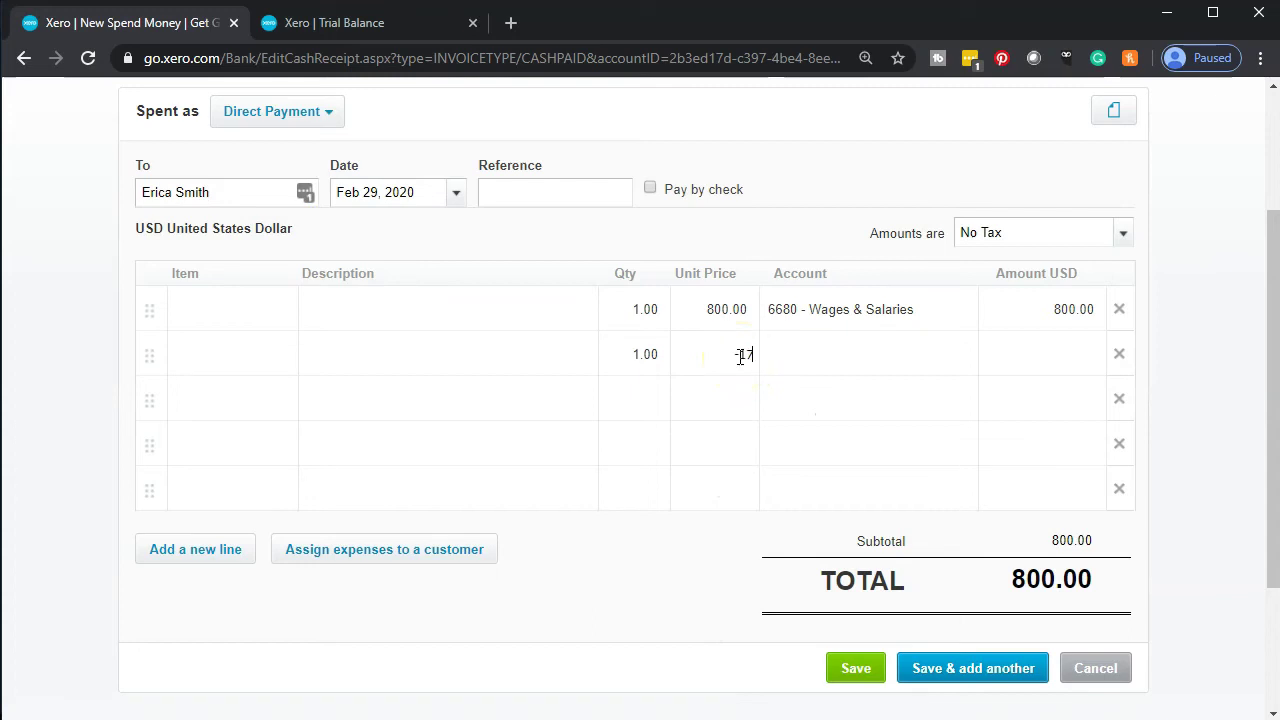
pyautogui.press('Tab')
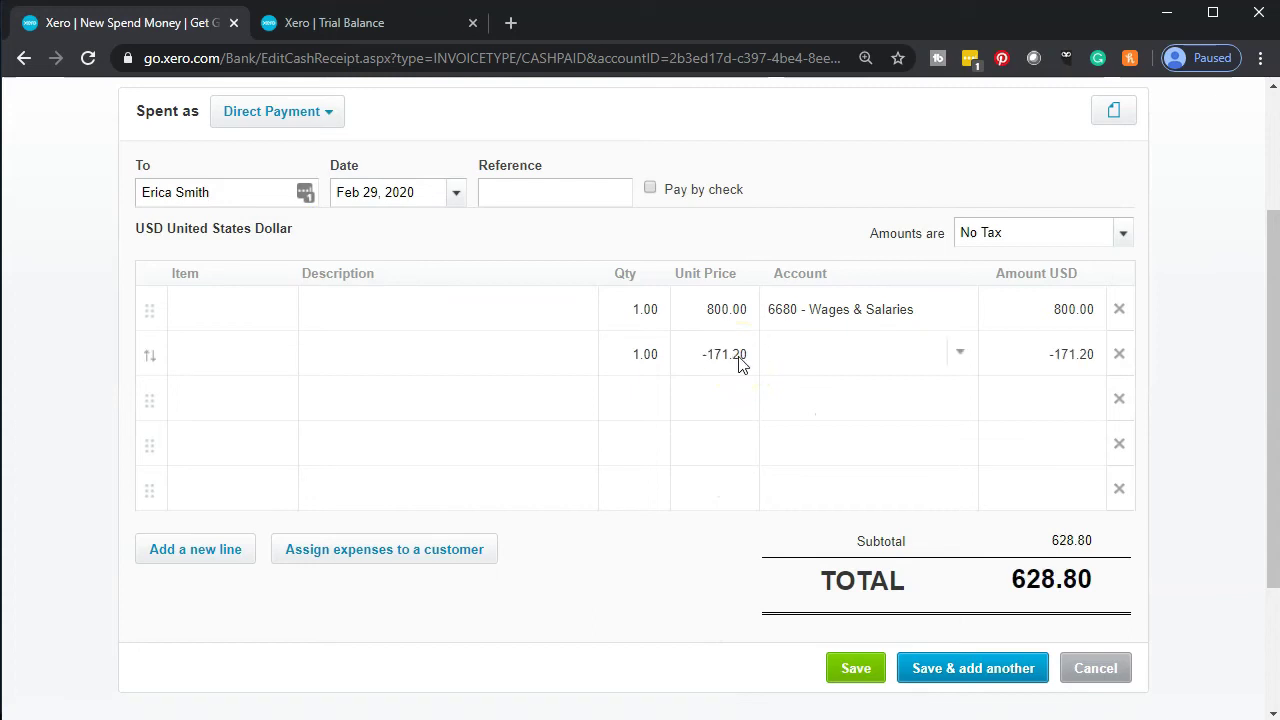
# Assign the withholding line to 2170 - Federal Payroll Liability and save the Spend Money payment
pyautogui.write('Payroll')
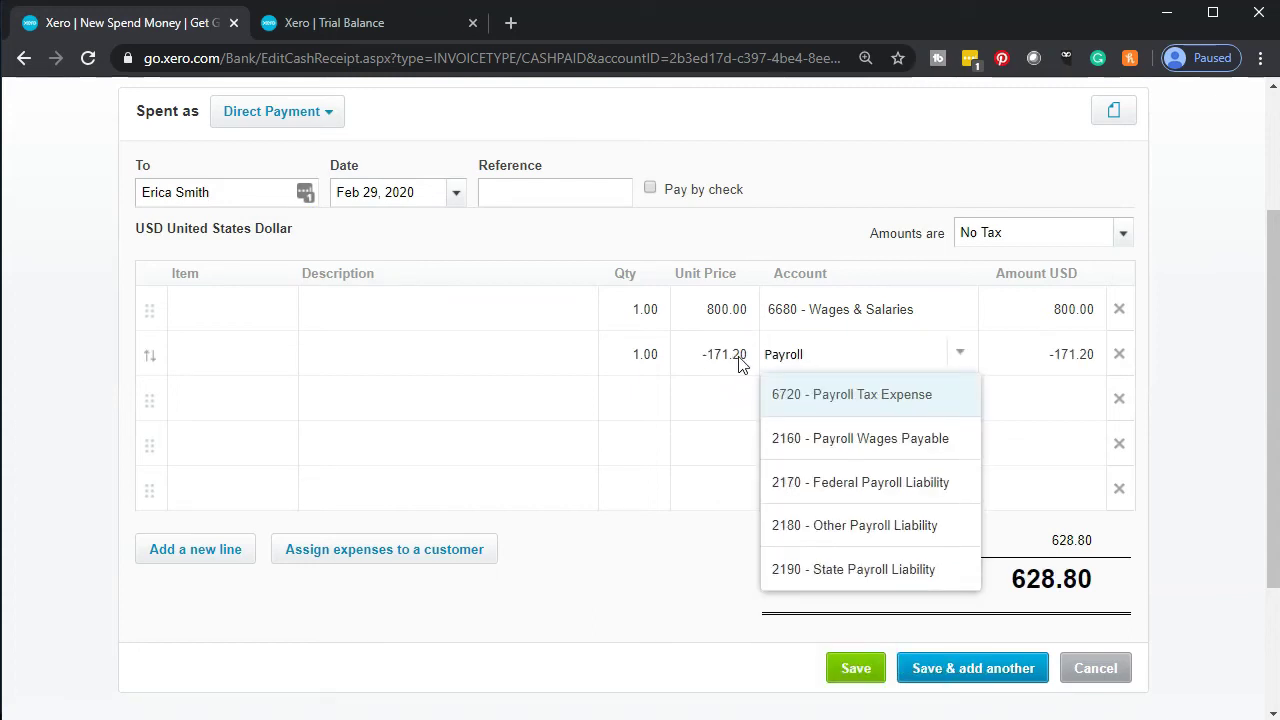
pyautogui.press('Down')
pyautogui.press('Down')
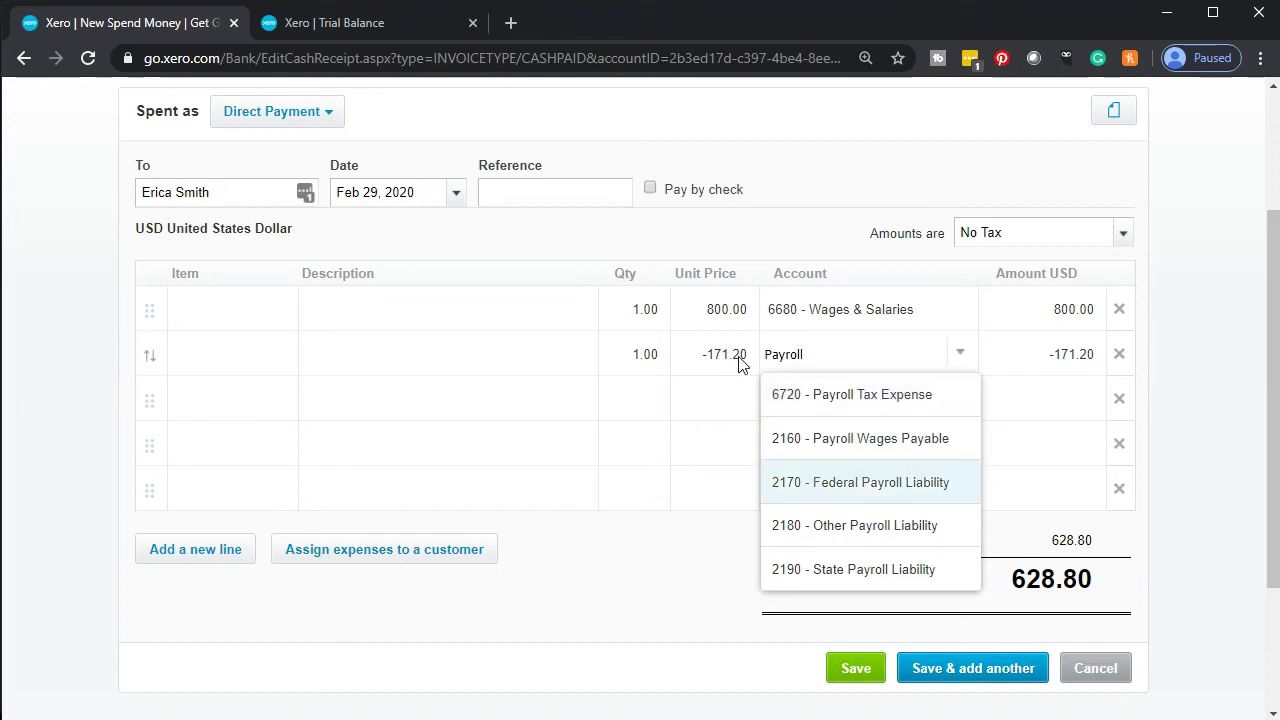
pyautogui.press('Return')
pyautogui.press('Tab')
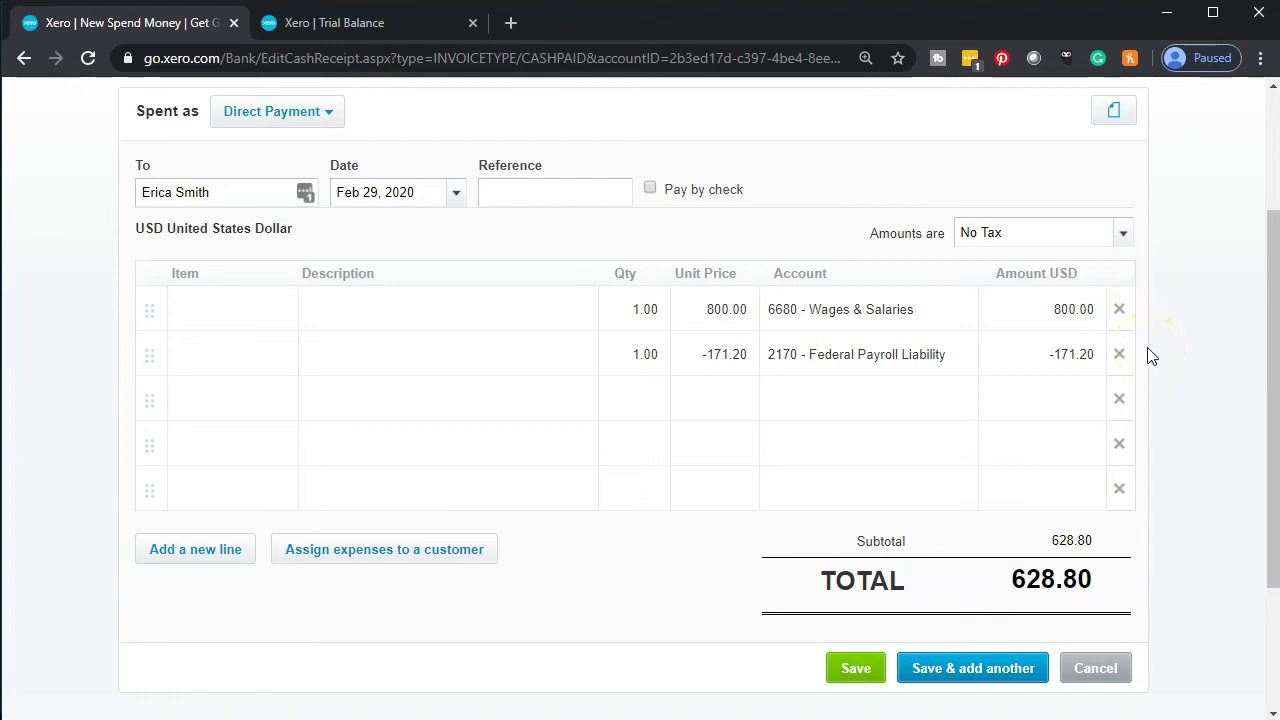
pyautogui.click(853, 688)
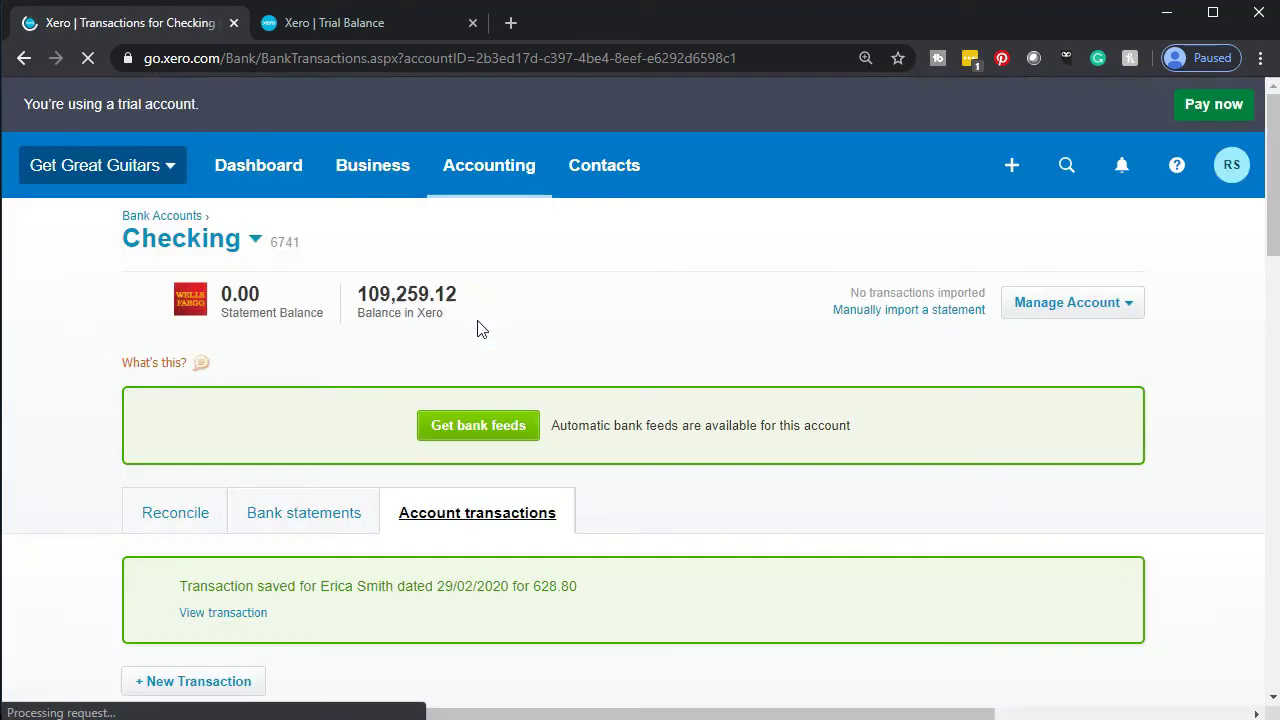
# Refresh the Trial Balance report and examine the Checking account's latest transactions
pyautogui.click(366, 22)
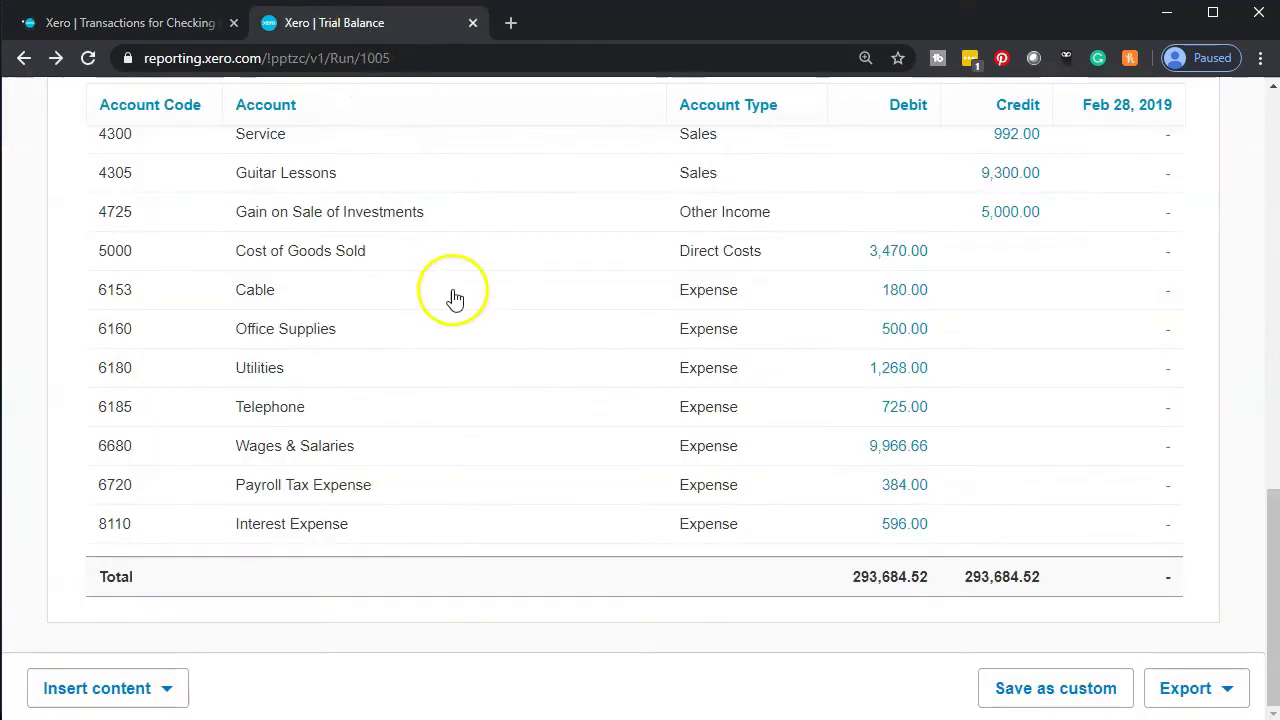
pyautogui.scroll(15, 470, 410)
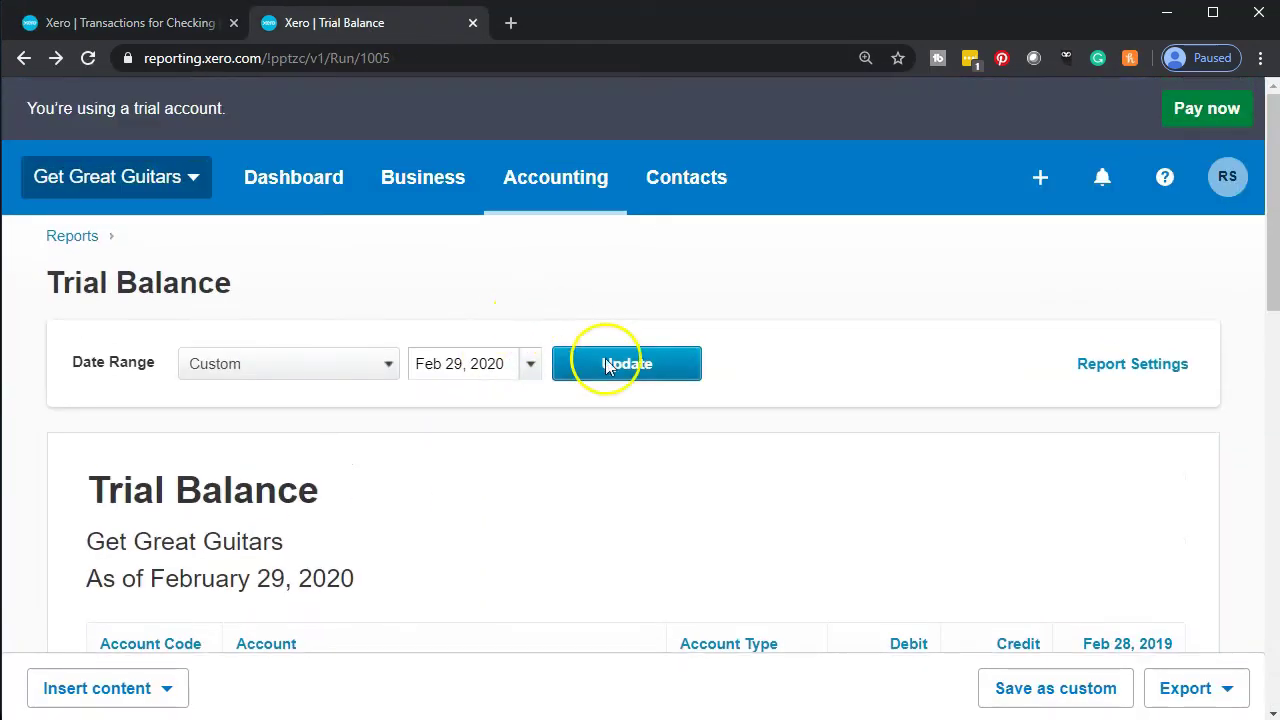
pyautogui.click(607, 363)
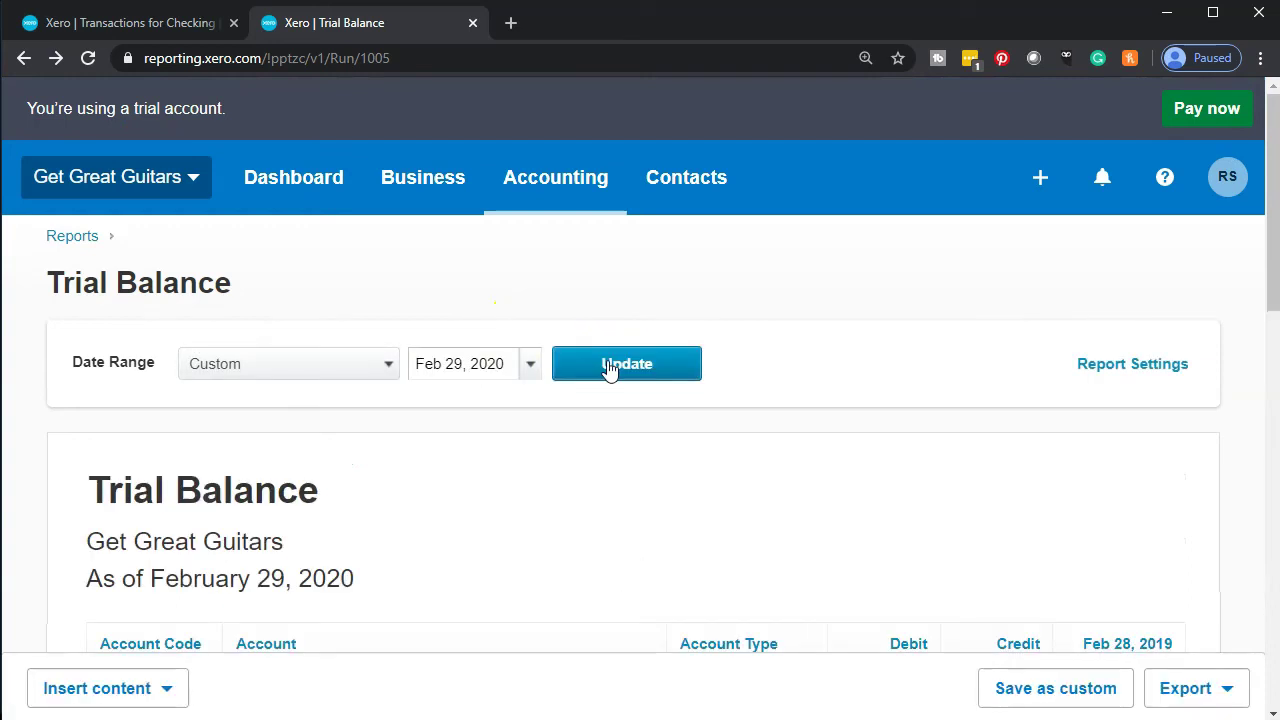
pyautogui.scroll(-3, 609, 366)
pyautogui.click(907, 398)
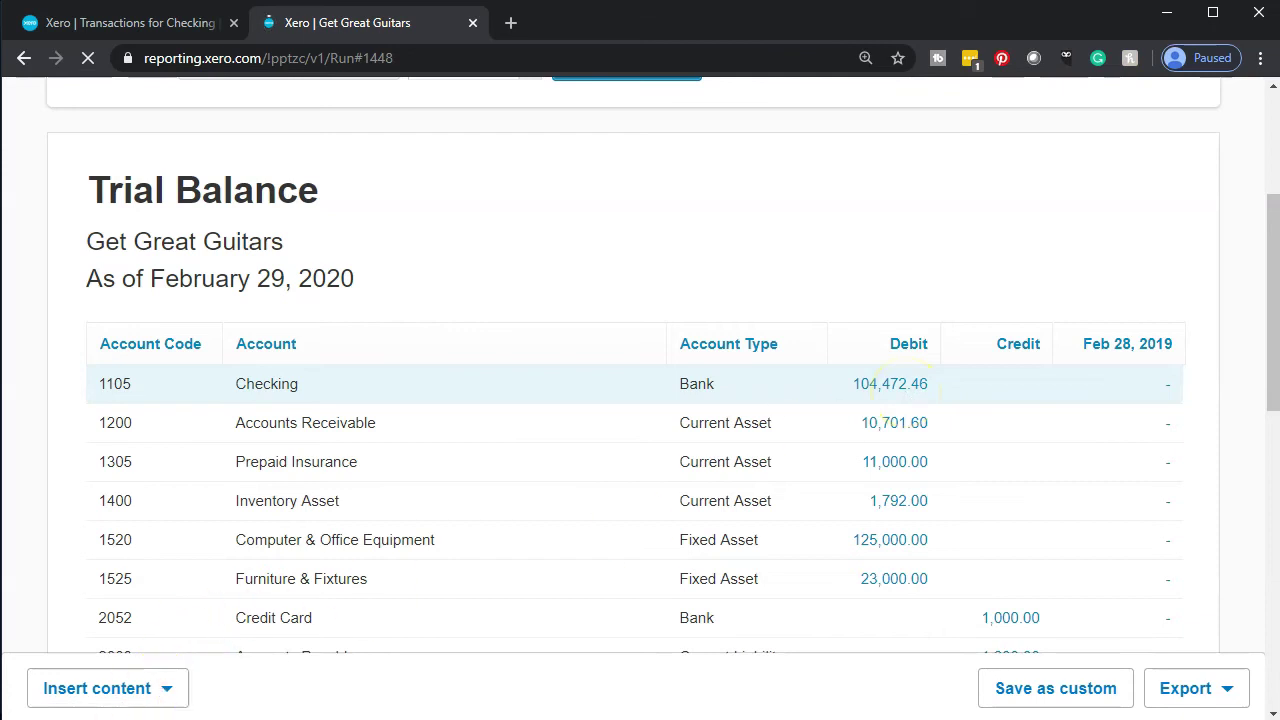
pyautogui.scroll(-10, 957, 449)
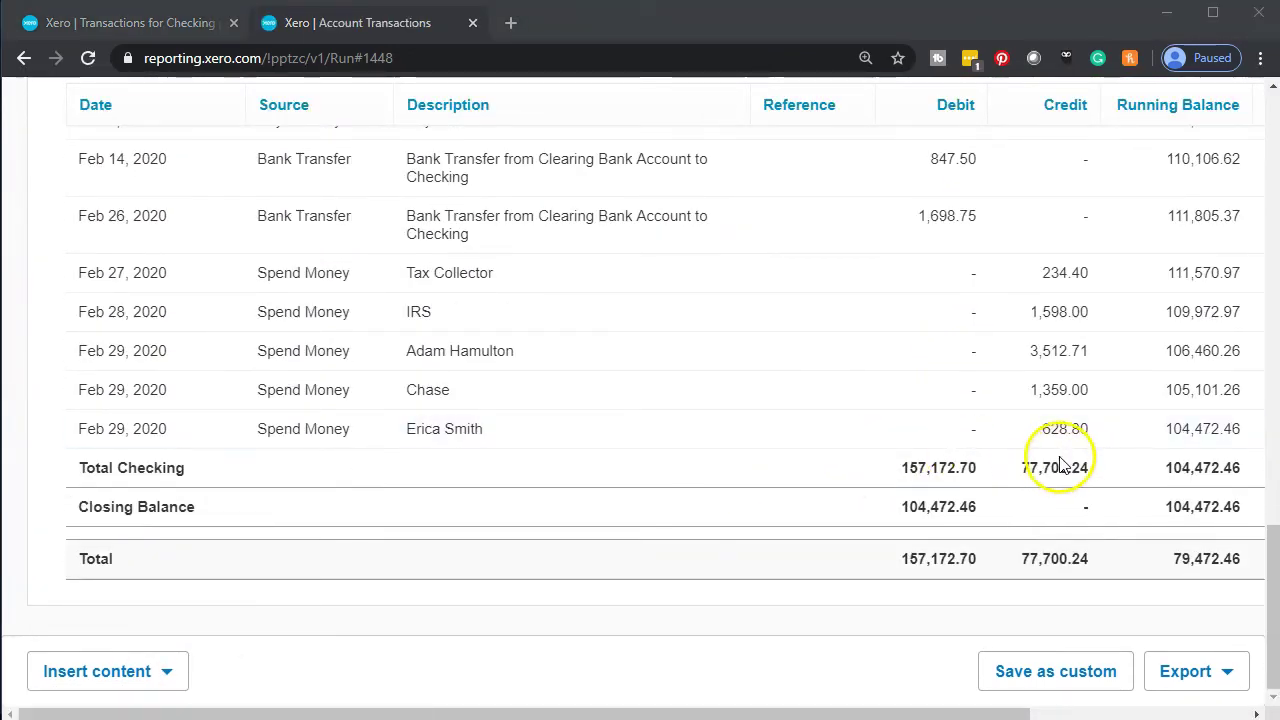
pyautogui.click(24, 58)
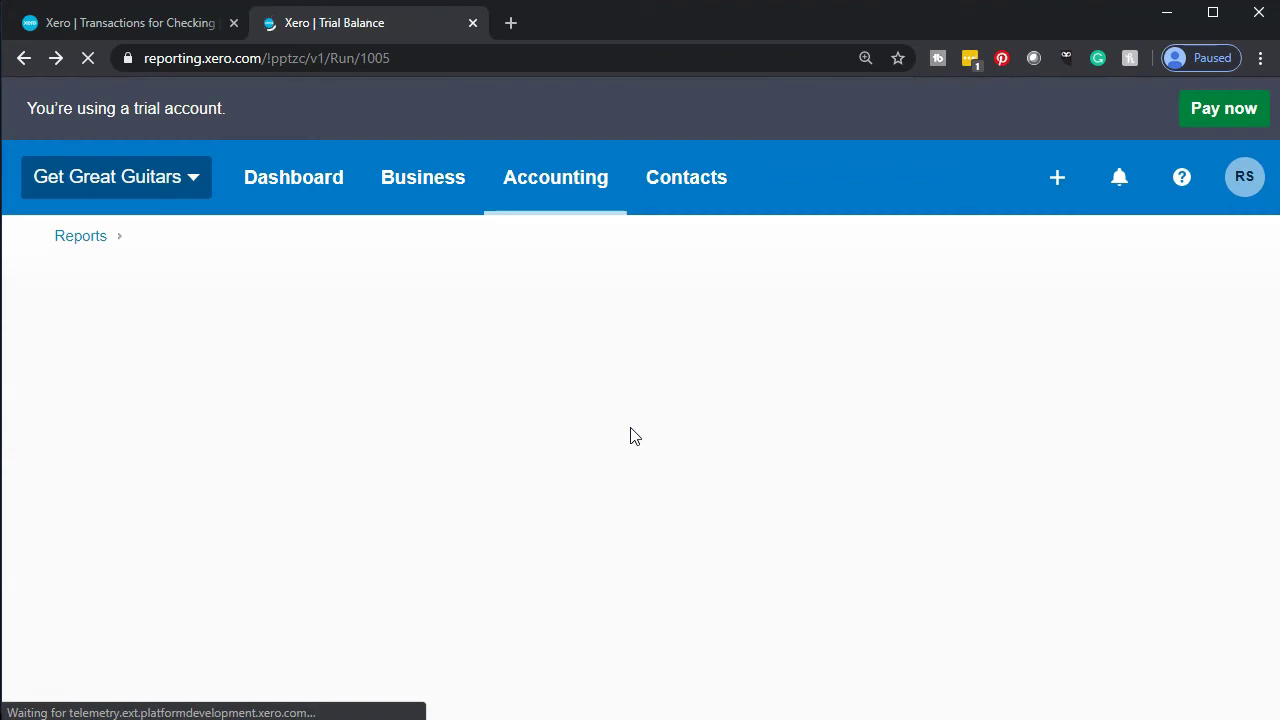
# Examine the Wages & Salaries account's transactions from the Trial Balance and return to the report
pyautogui.scroll(-4, 630, 436)
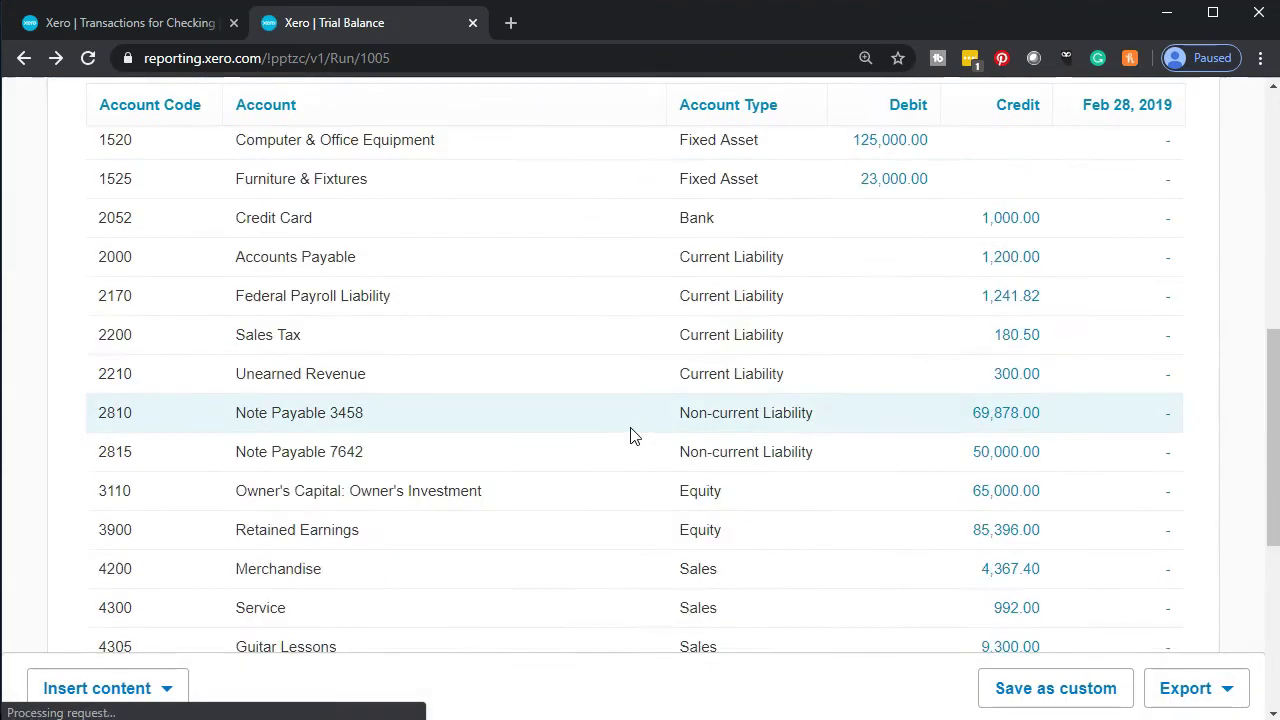
pyautogui.scroll(-5, 630, 436)
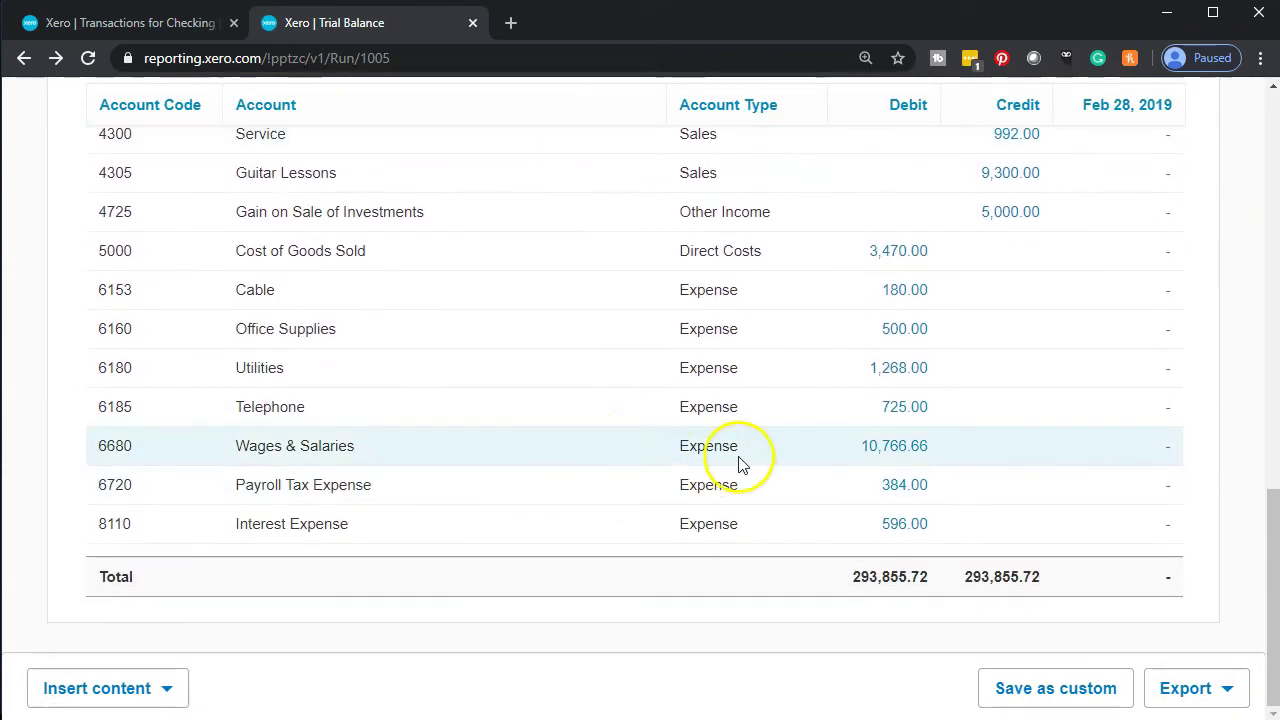
pyautogui.click(881, 452)
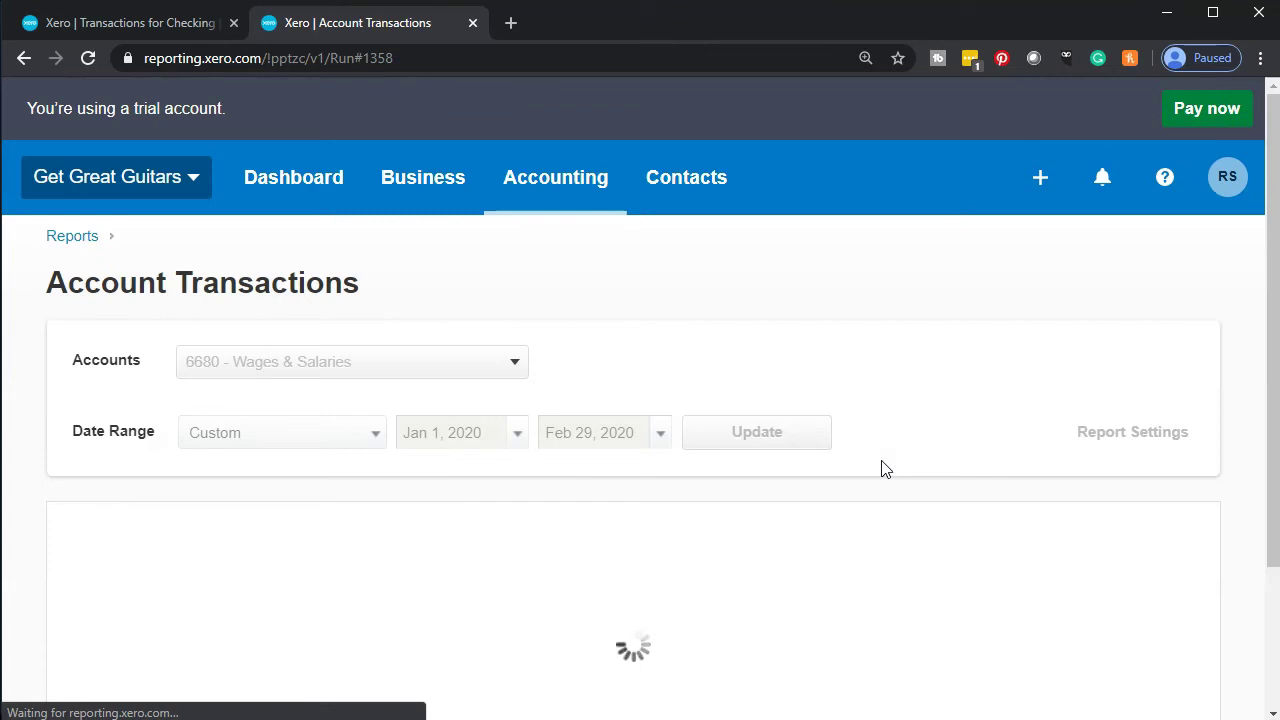
pyautogui.scroll(-5, 881, 469)
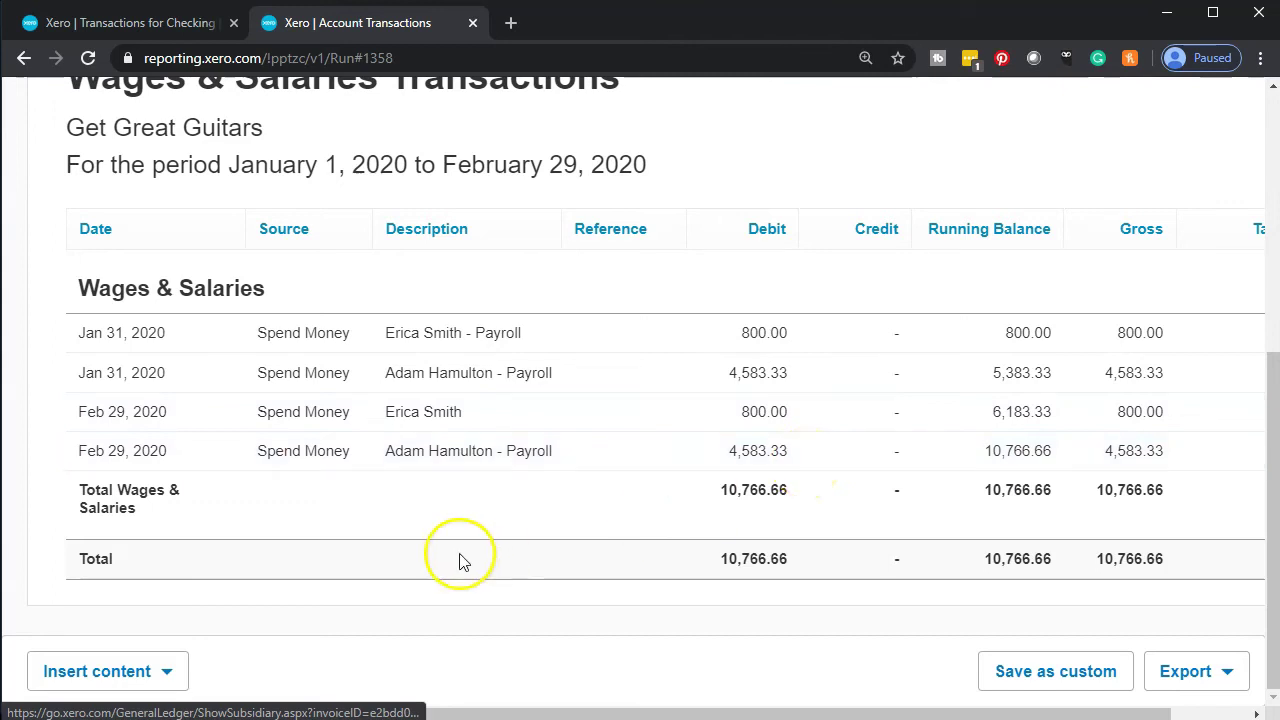
pyautogui.scroll(5, 457, 557)
pyautogui.click(24, 60)
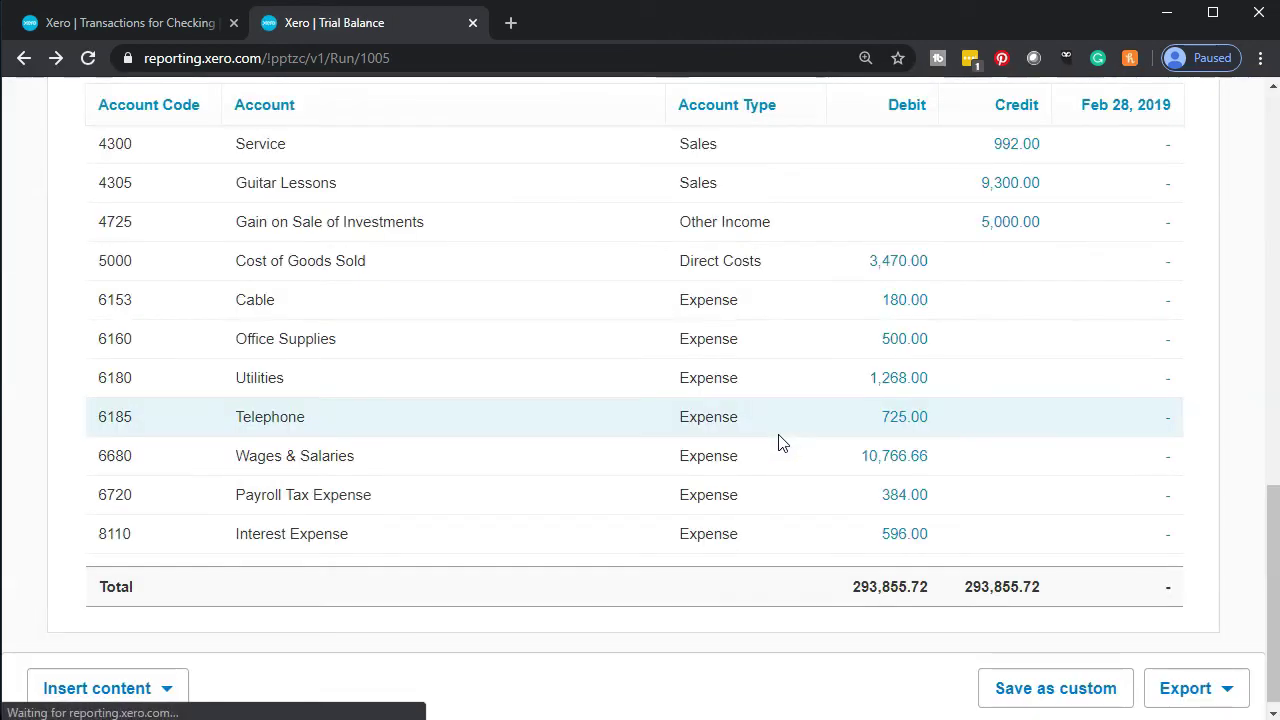
# Examine the Federal Payroll Liability account's transactions from the Trial Balance and go back to the report
pyautogui.scroll(3, 782, 443)
pyautogui.scroll(2, 746, 440)
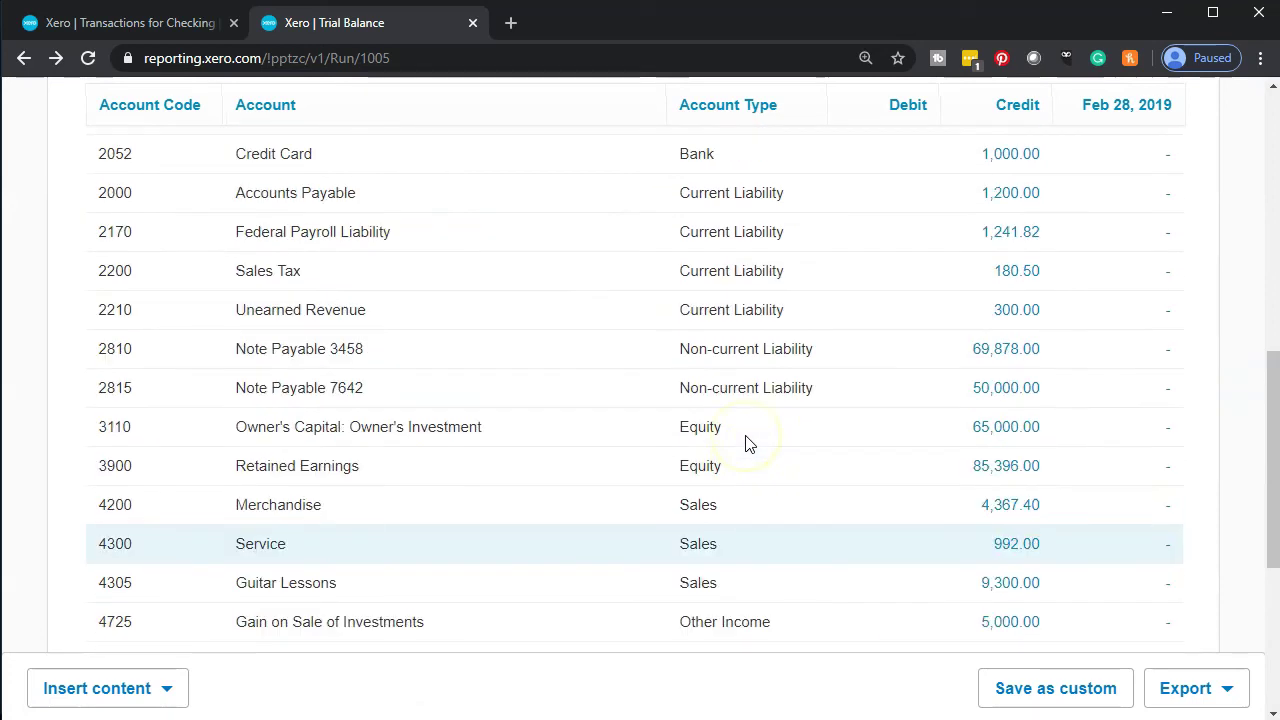
pyautogui.scroll(1, 746, 443)
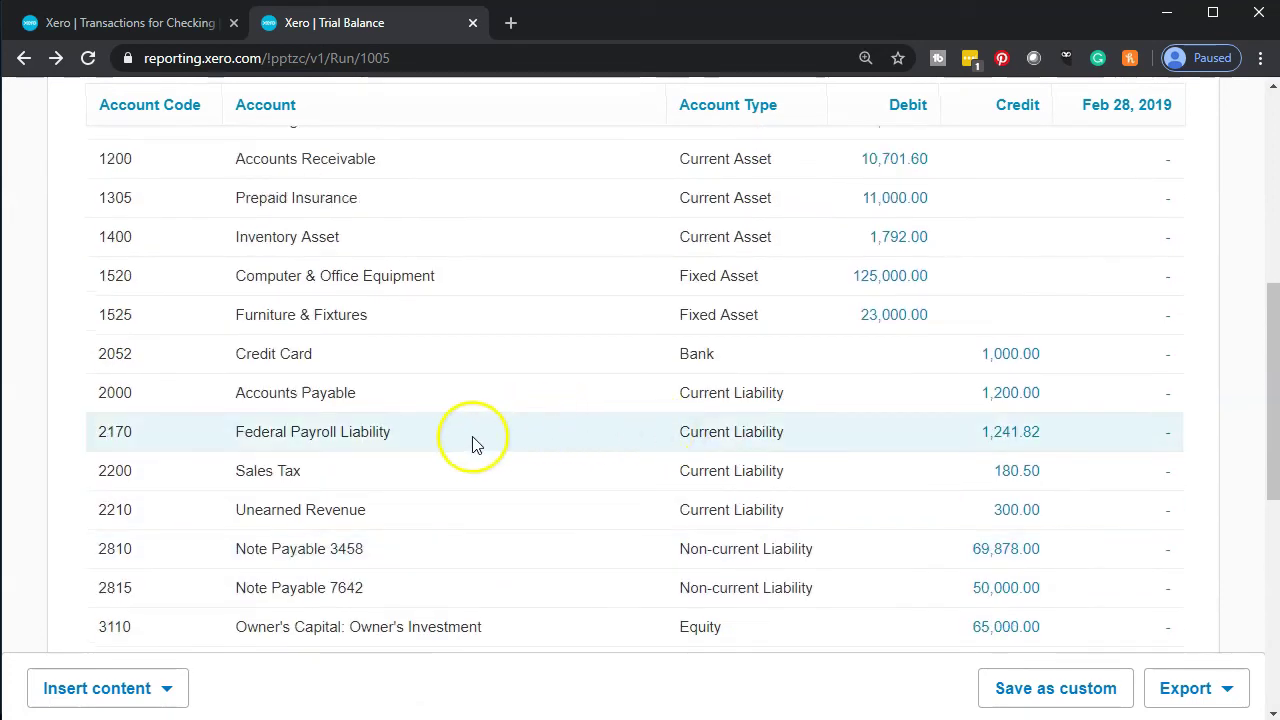
pyautogui.click(1033, 433)
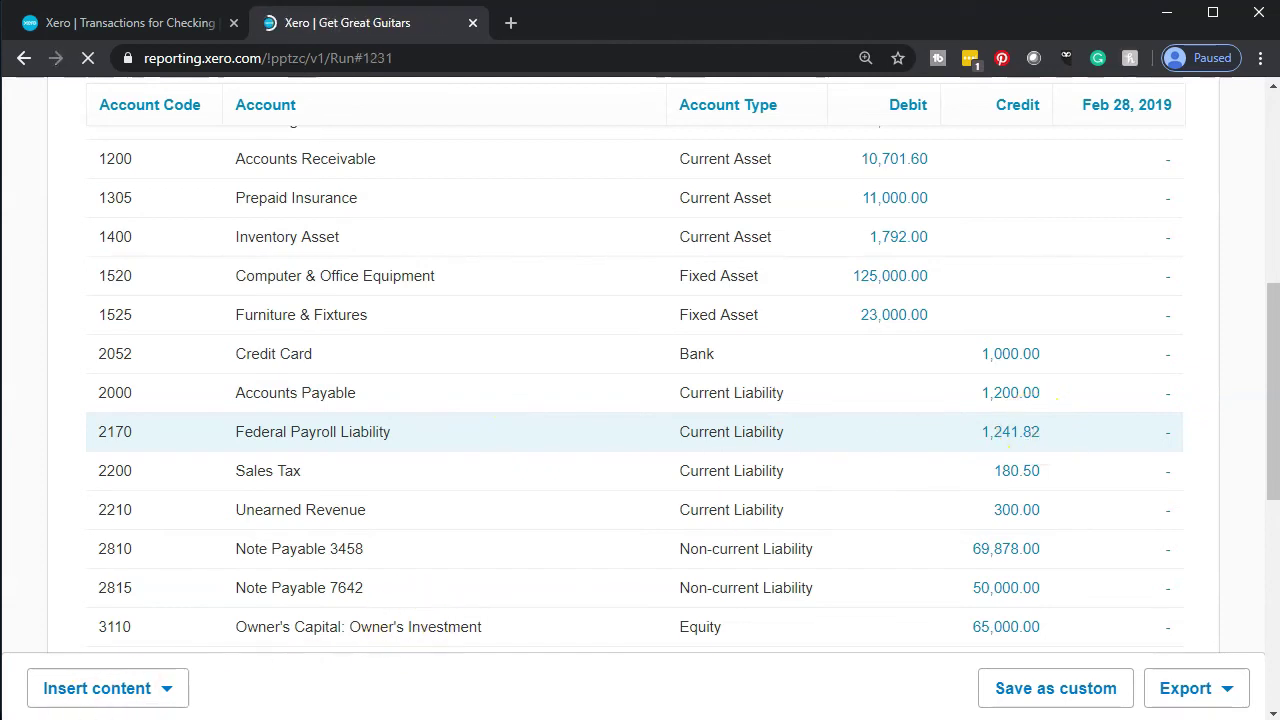
pyautogui.scroll(-3, 388, 604)
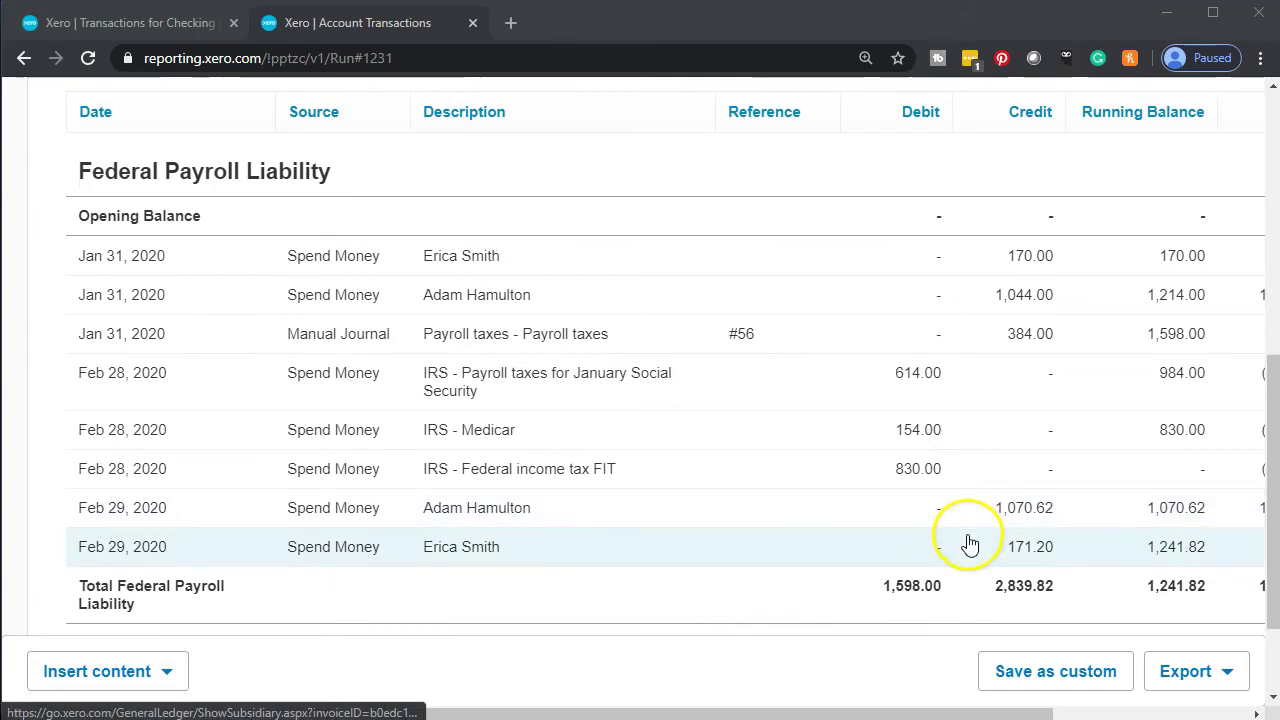
pyautogui.click(24, 58)
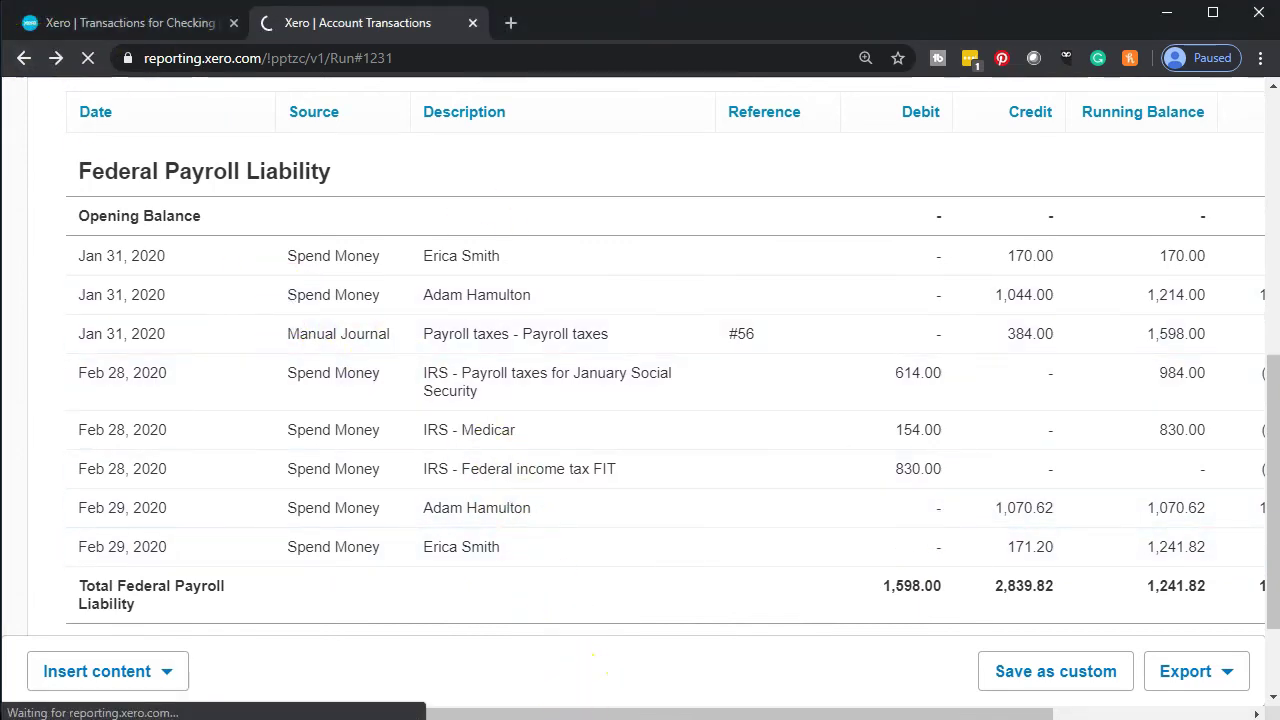
# Switch to the Excel payroll workbook and review the Payroll Expenses and Payroll Liability entry in rows 28 and 29
pyautogui.hotkey('alt', 'Tab')
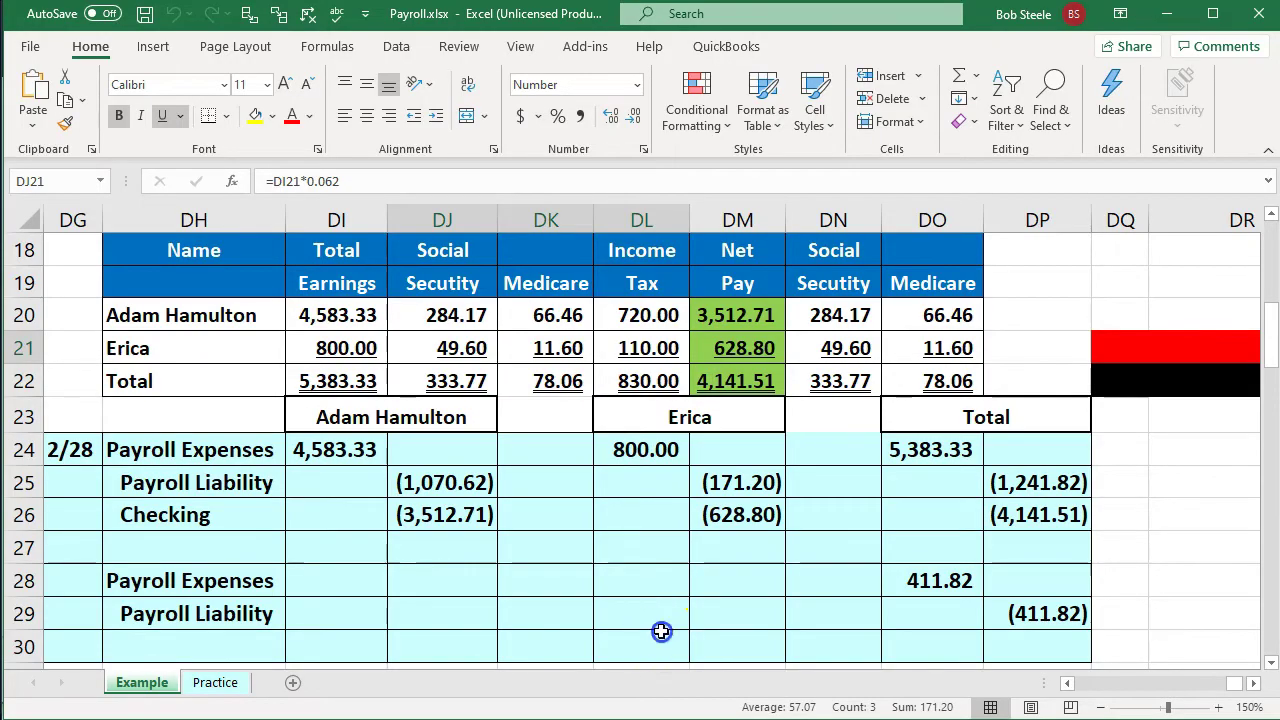
pyautogui.click(660, 635)
pyautogui.moveTo(269, 594); pyautogui.dragTo(1015, 604)
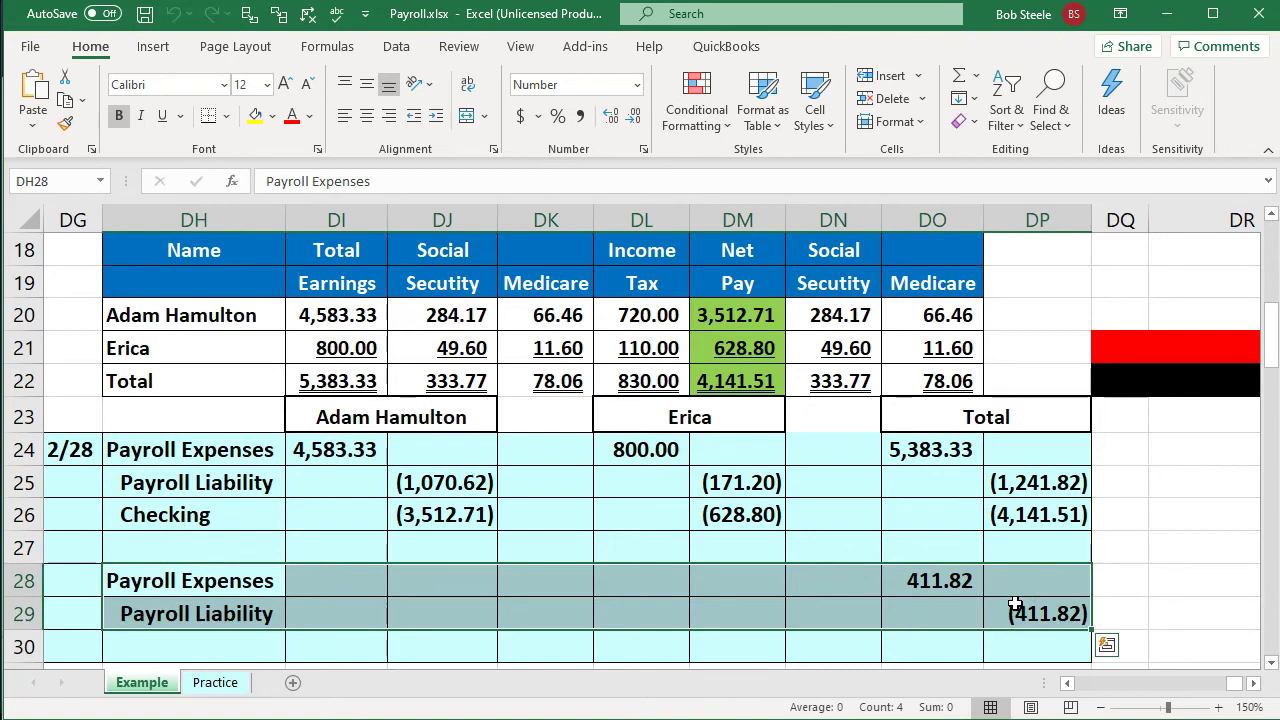
pyautogui.click(751, 608)
pyautogui.click(478, 607)
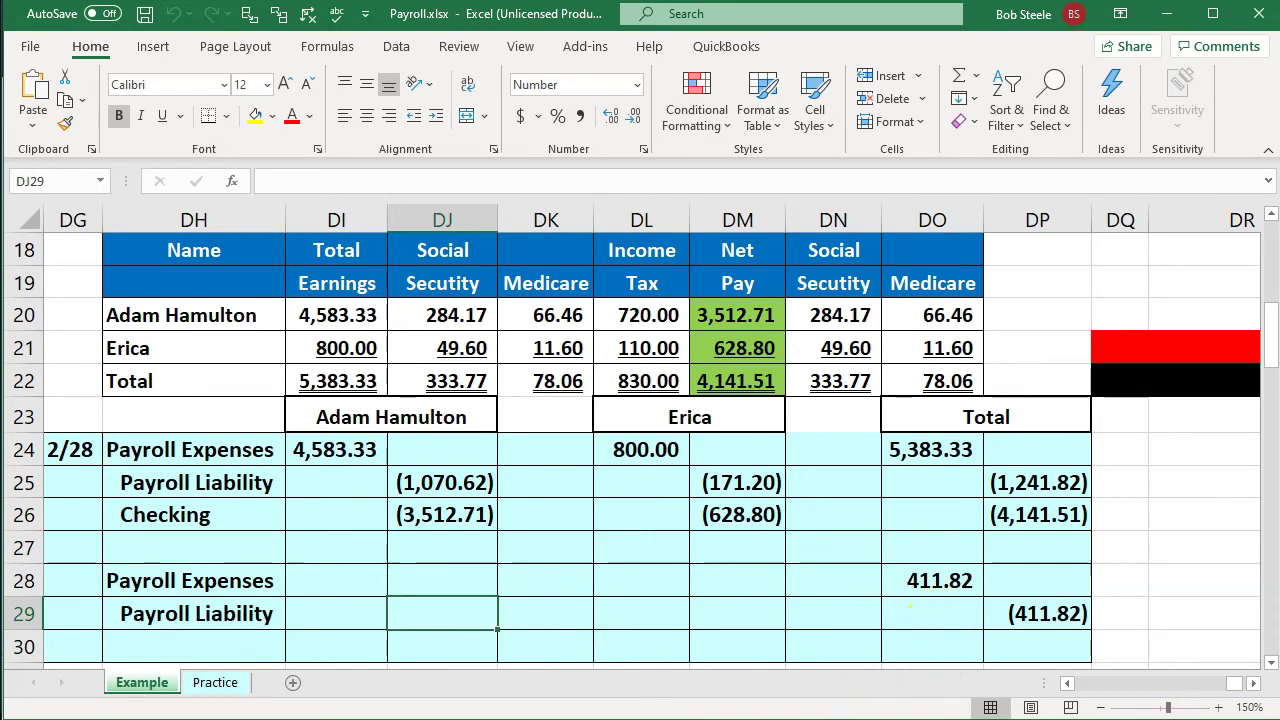
# Switch back to Xero and return from the Trial Balance to the Checking account's transactions
pyautogui.hotkey('alt', 'Tab')
pyautogui.scroll(5, 380, 260)
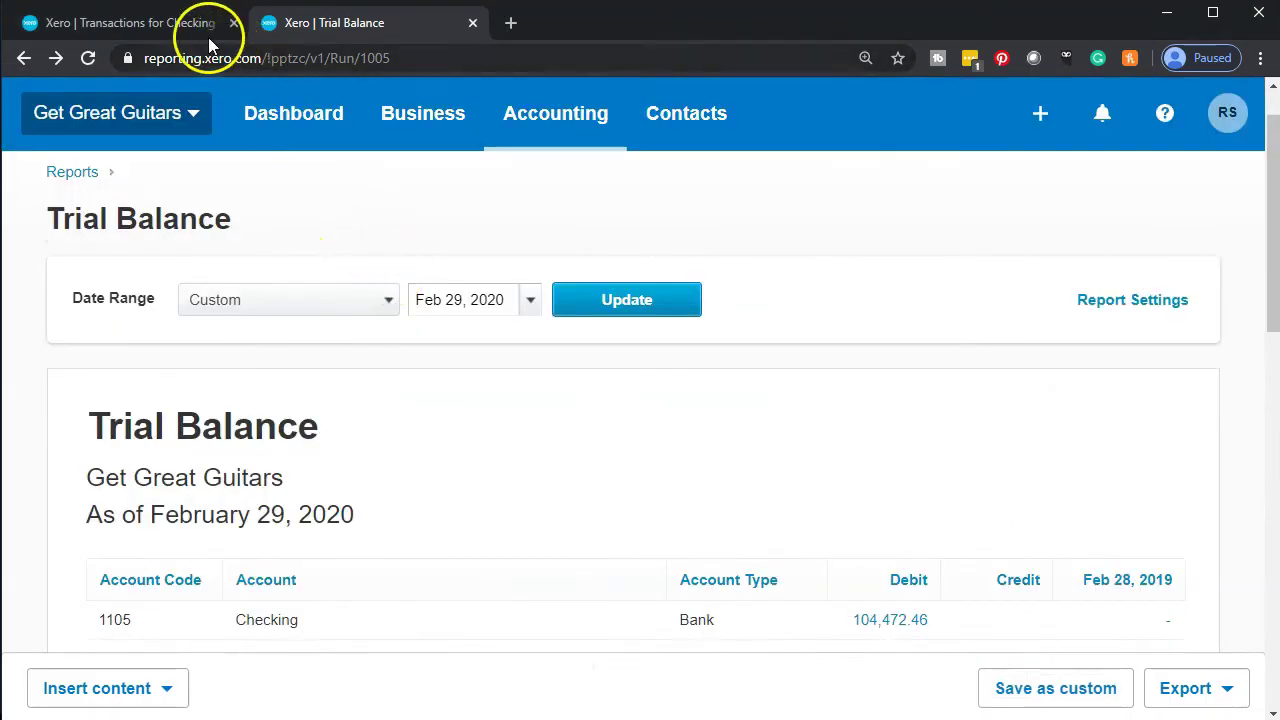
pyautogui.click(177, 23)
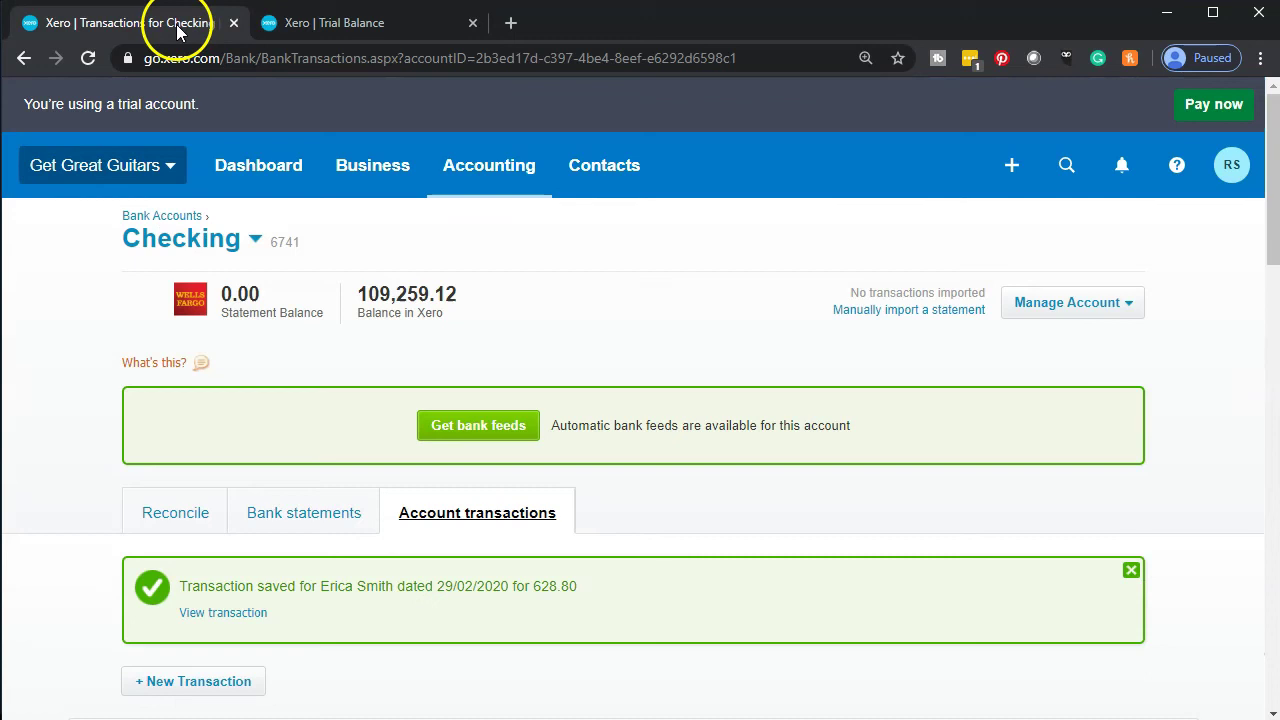
# Open the Journal Report from the accounting reports and start a new manual journal from it
pyautogui.click(459, 183)
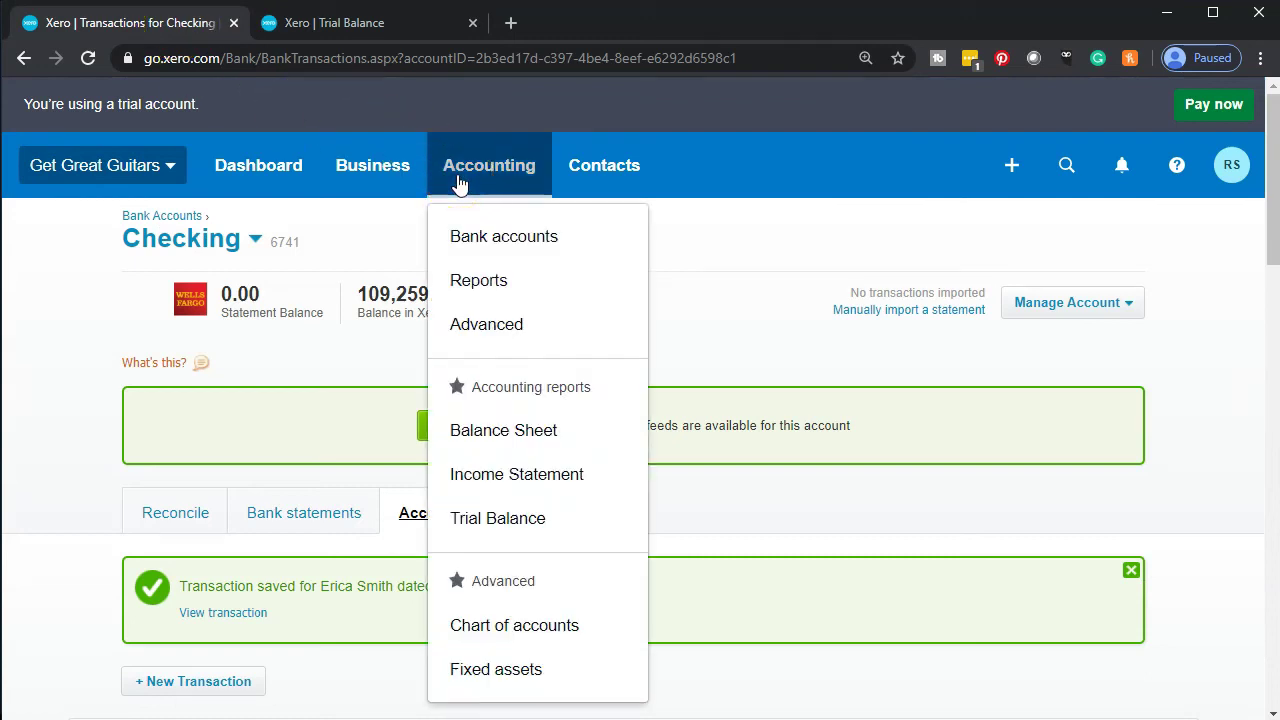
pyautogui.click(488, 295)
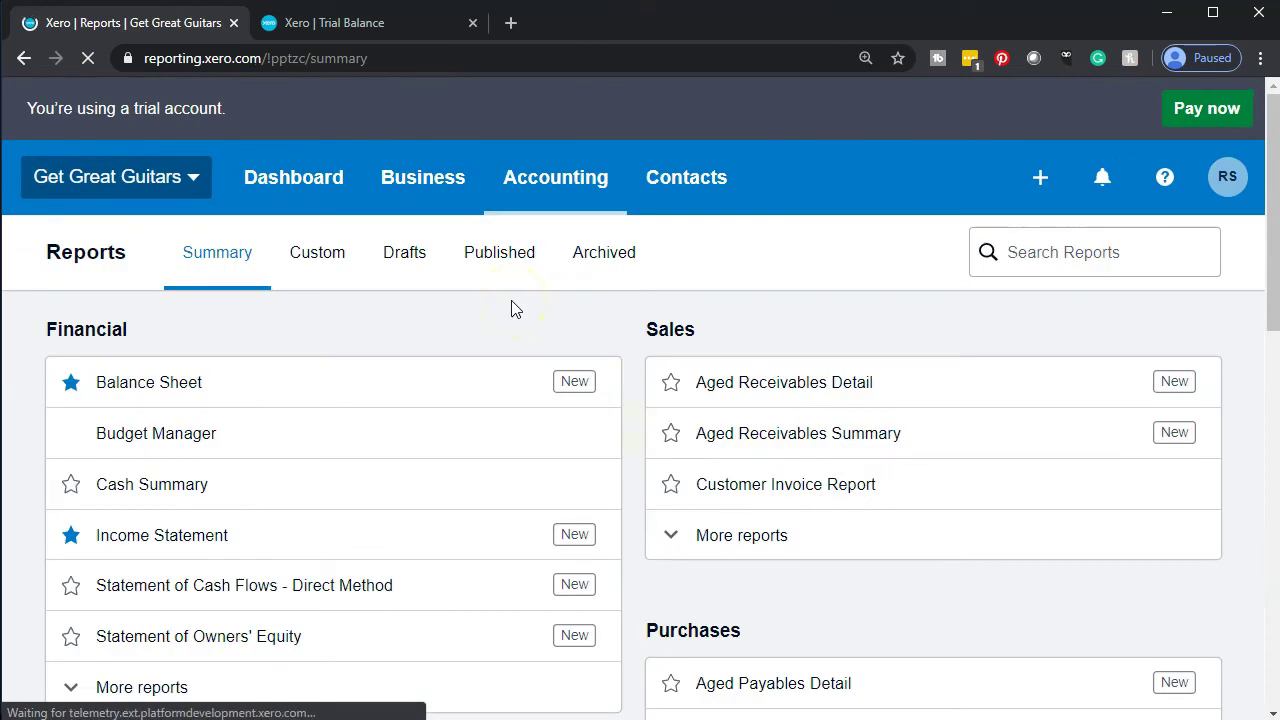
pyautogui.scroll(-6, 510, 308)
pyautogui.scroll(-1, 512, 307)
pyautogui.click(343, 305)
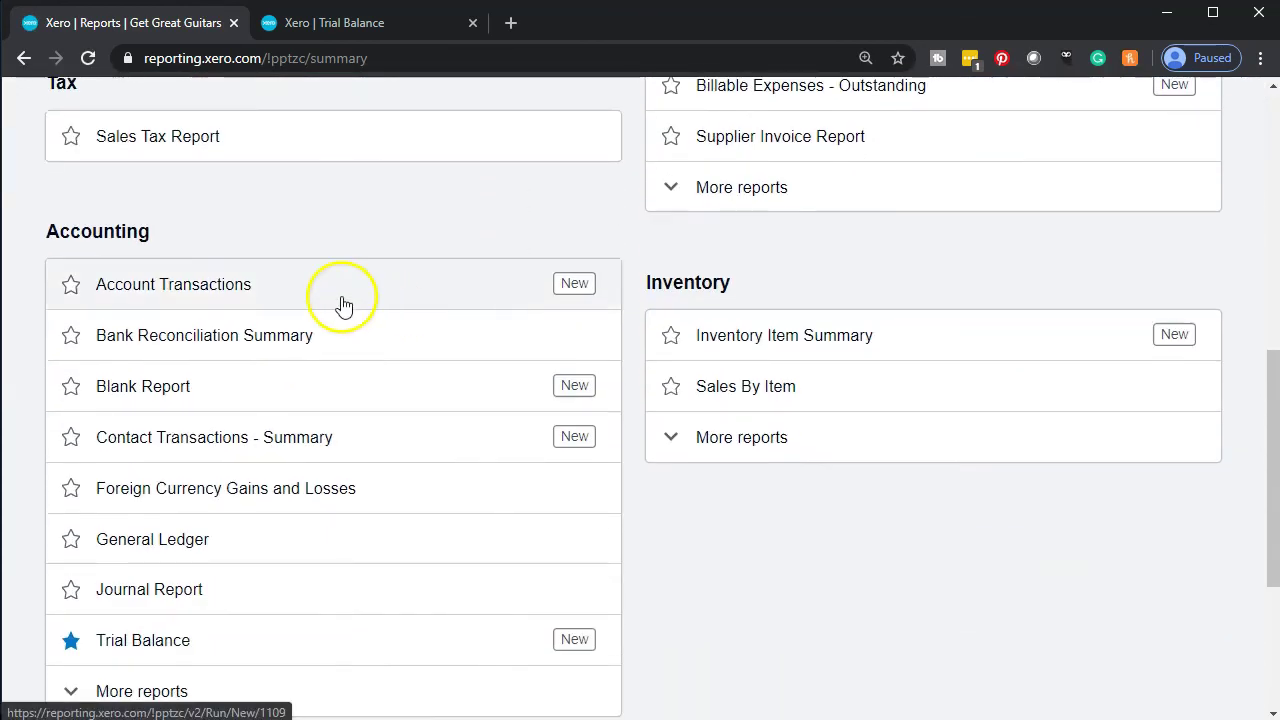
pyautogui.click(284, 605)
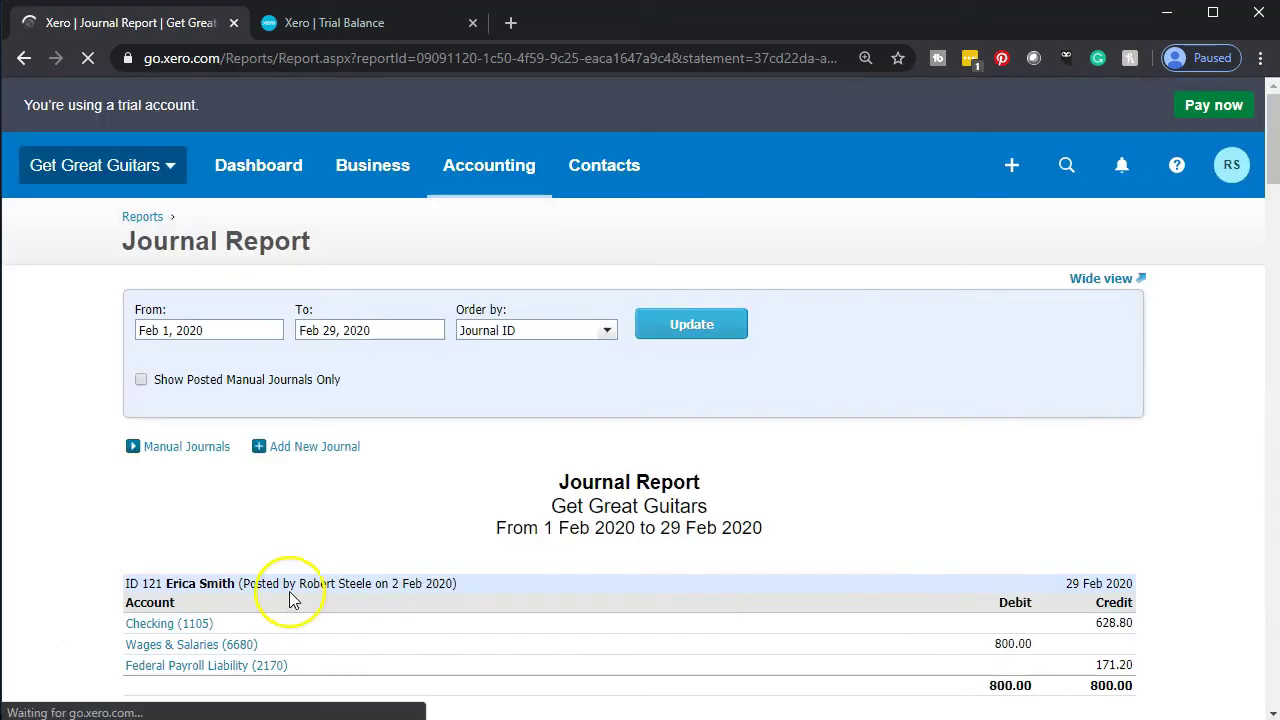
pyautogui.click(313, 458)
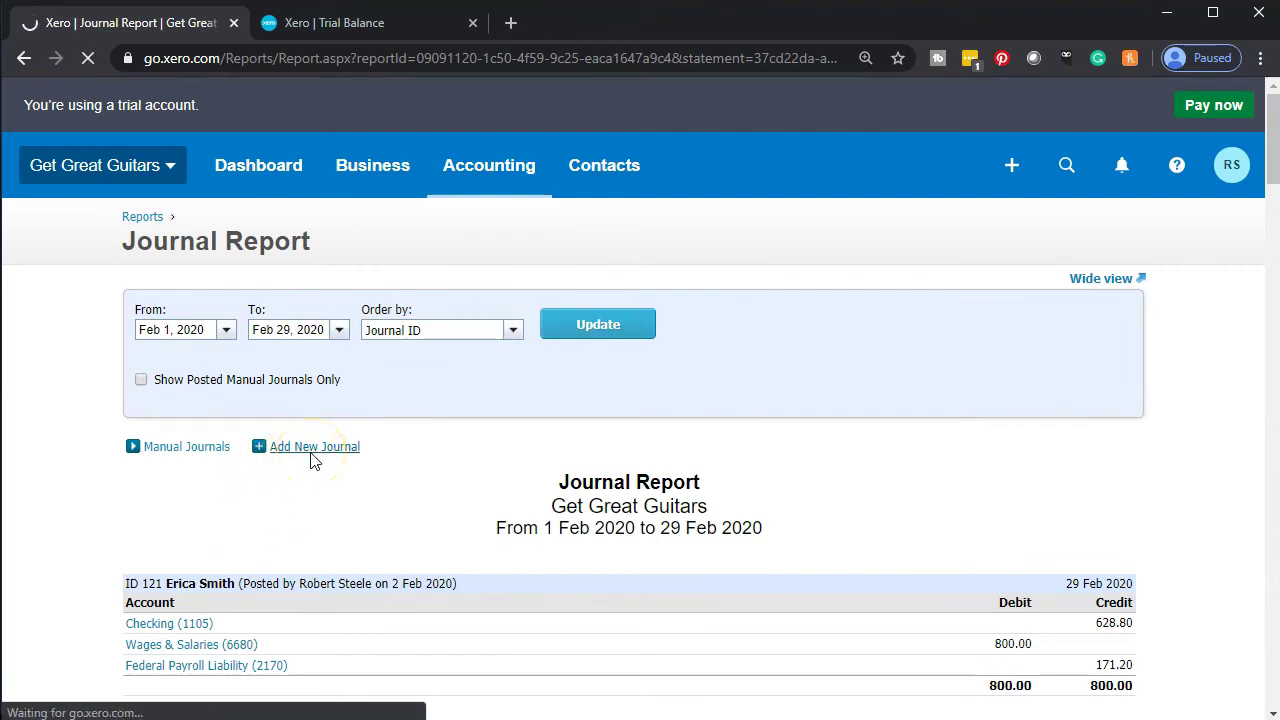
# Give the journal the narration "Payroll taxes Feb", date it Feb 29, 2020, and fill the first line's description with the narration
pyautogui.click(183, 456)
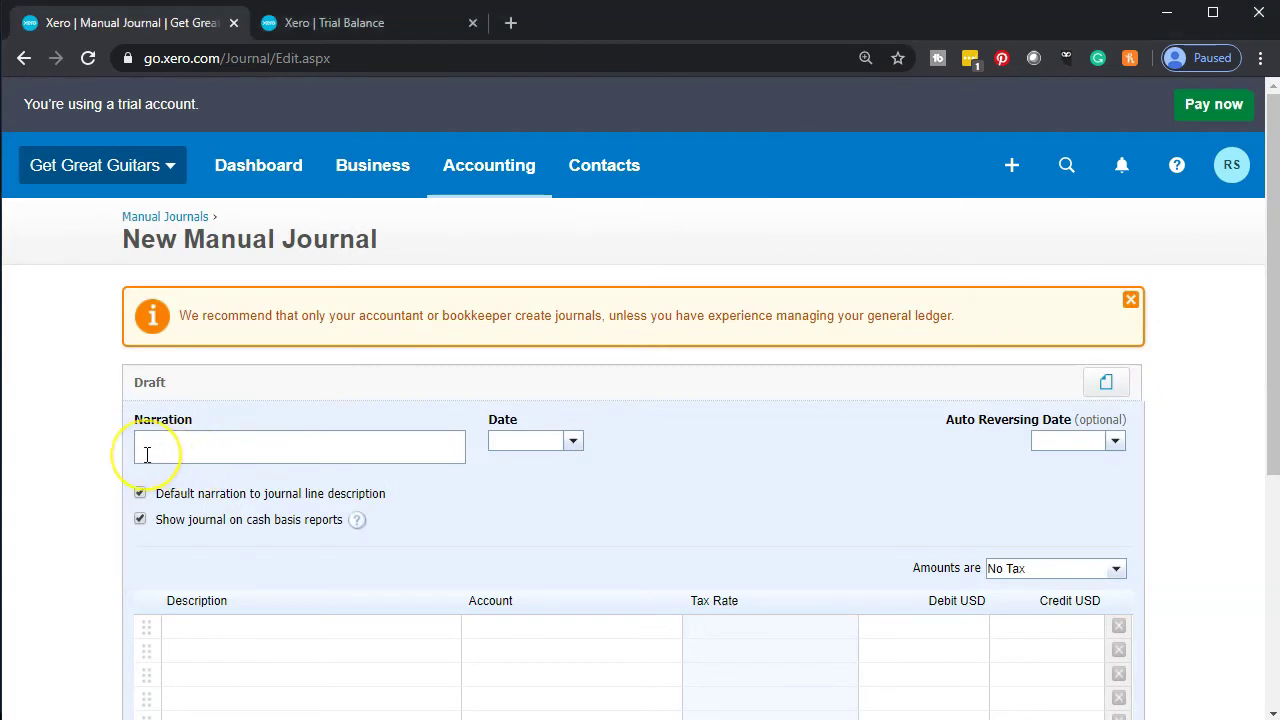
pyautogui.write('Payroll taxes Feb')
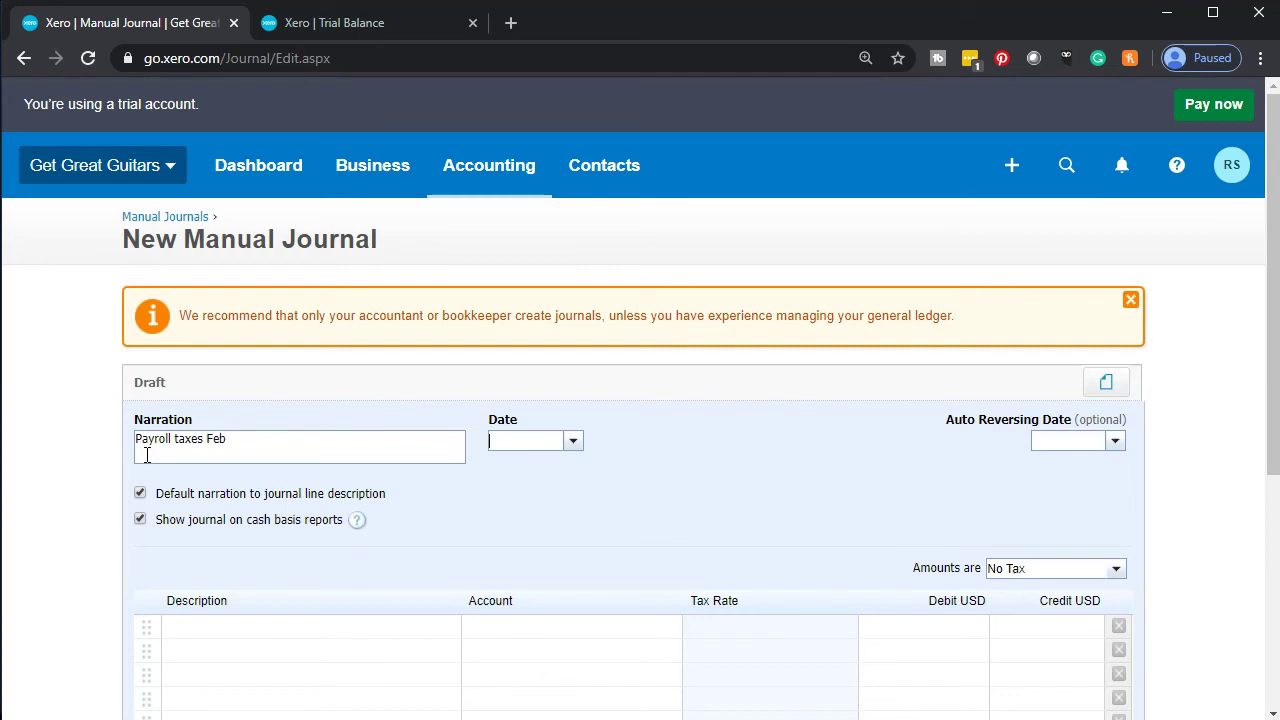
pyautogui.click(573, 440)
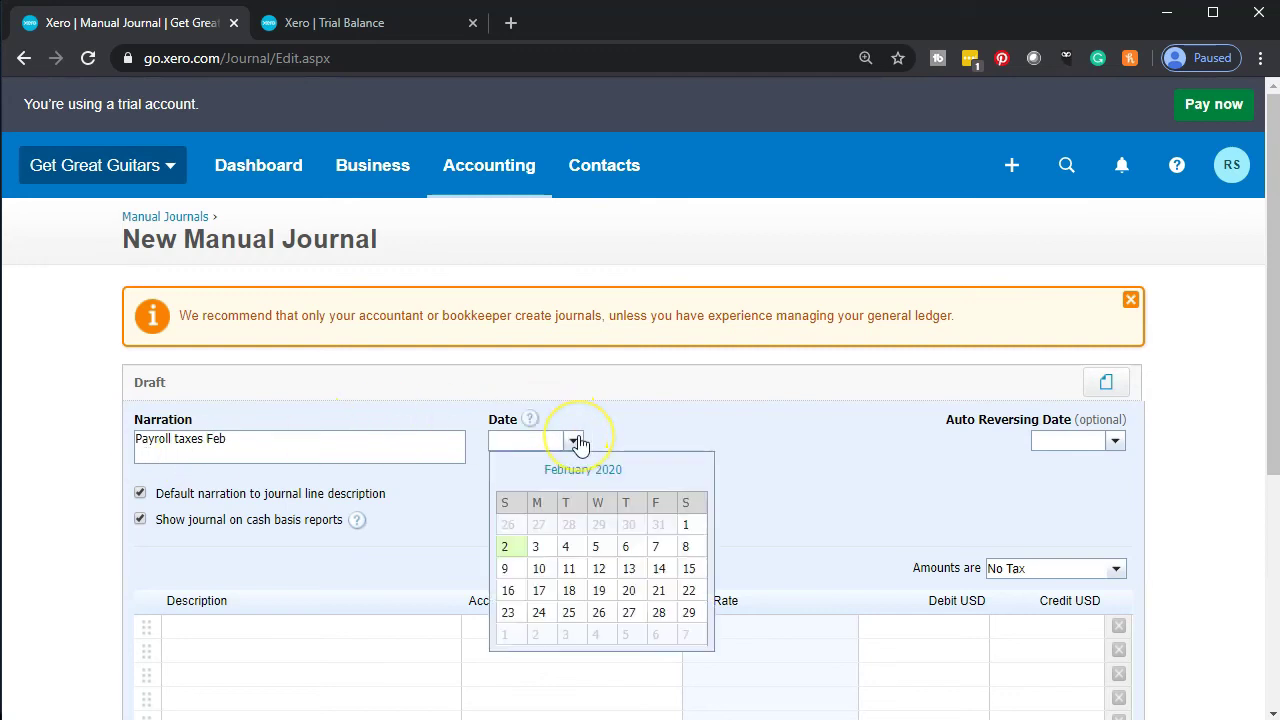
pyautogui.click(688, 612)
pyautogui.scroll(-2, 97, 528)
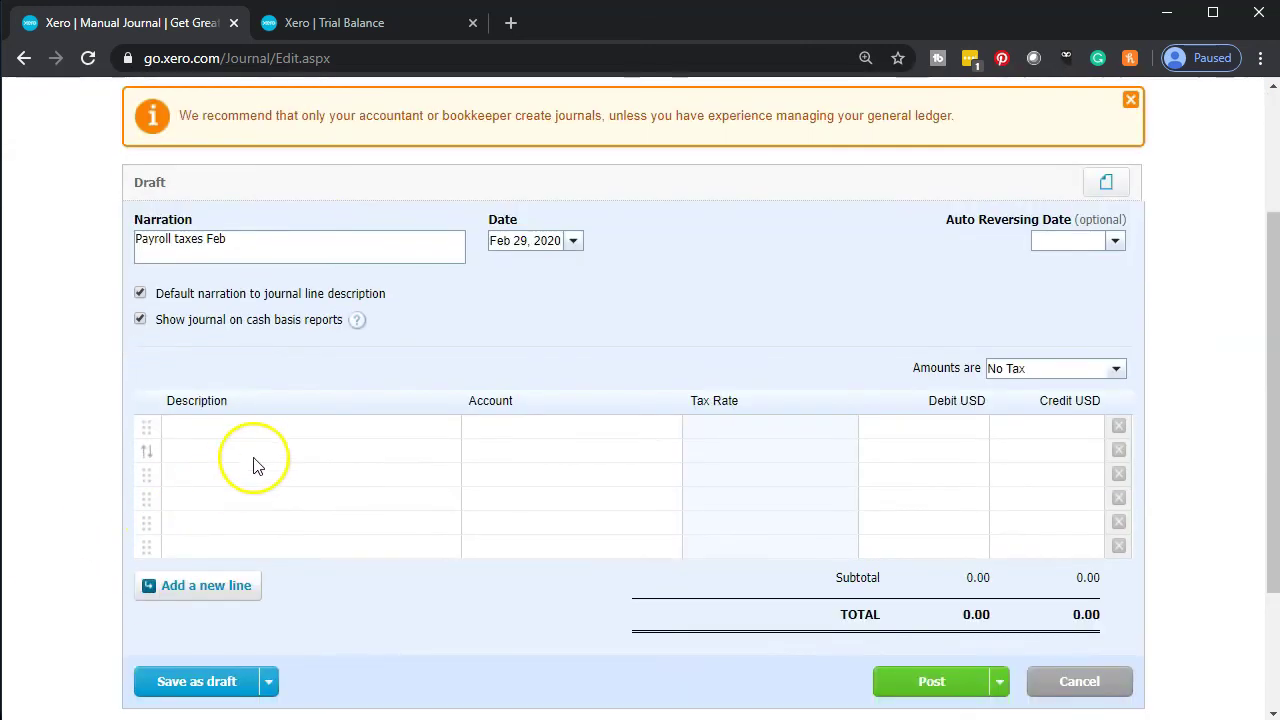
pyautogui.click(255, 426)
pyautogui.press('Tab')
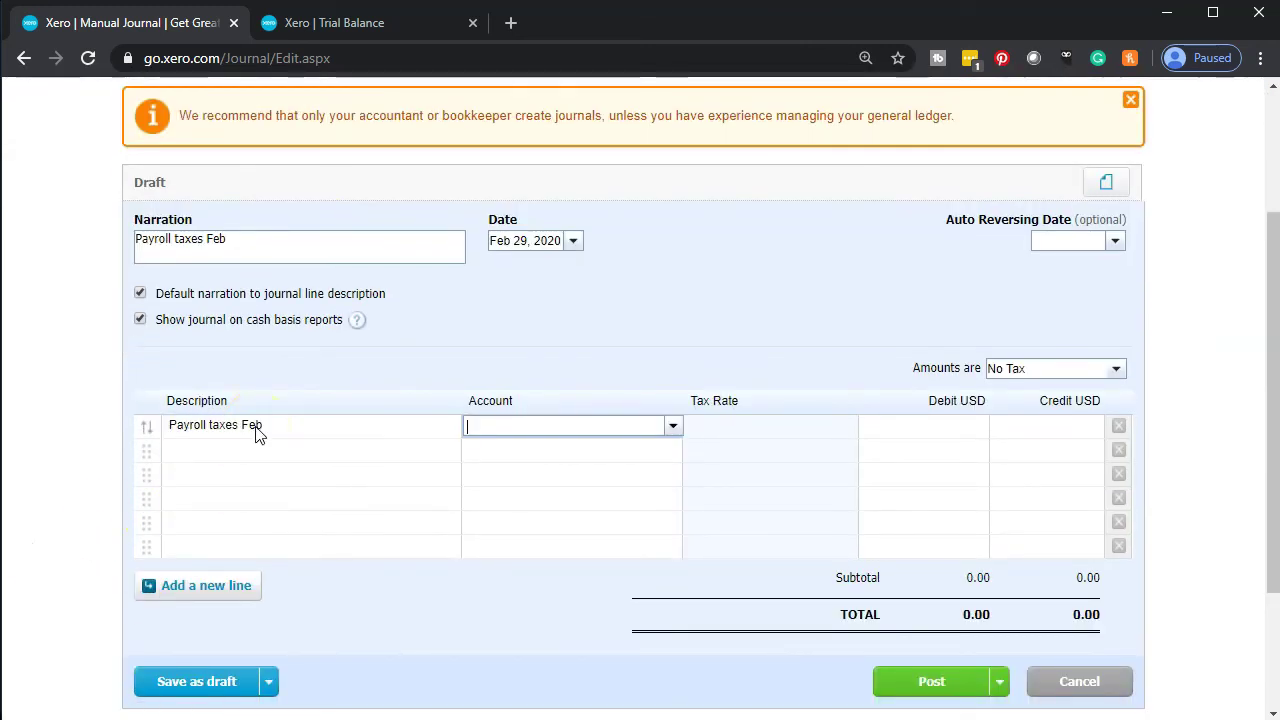
# Switch to the Excel payroll workbook, check the Payroll Expenses amount in row 28, and return to the journal in Xero
pyautogui.click(425, 578)
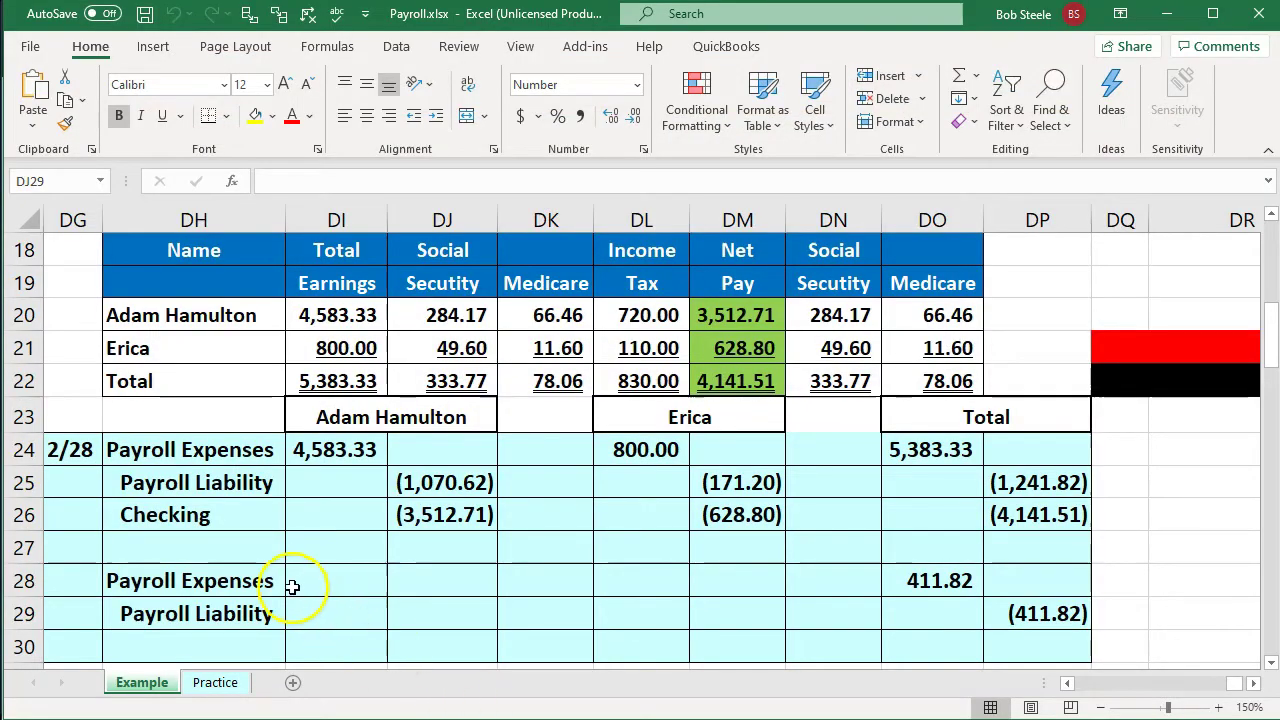
pyautogui.moveTo(251, 586); pyautogui.dragTo(909, 571)
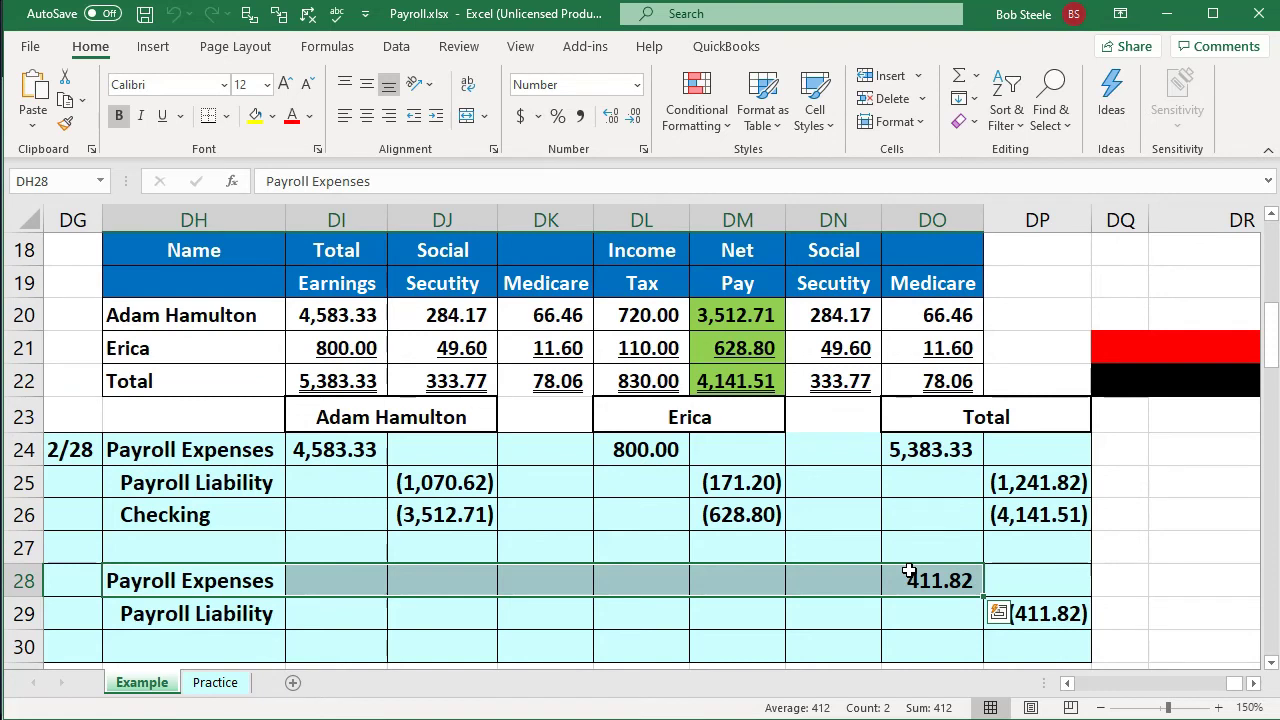
pyautogui.click(1166, 14)
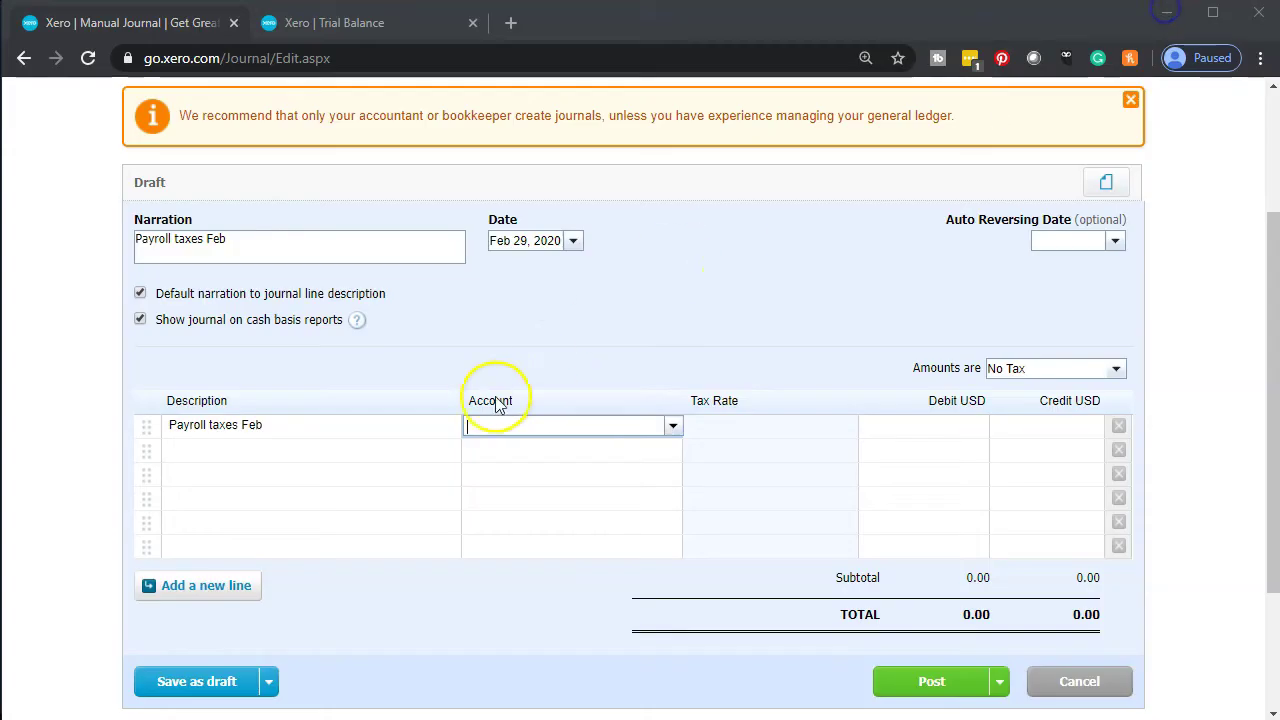
# Debit 411.82 to 6720 - Payroll Tax Expense on the first journal line and begin a second line with the same description
pyautogui.click(463, 428)
pyautogui.write('Pay')
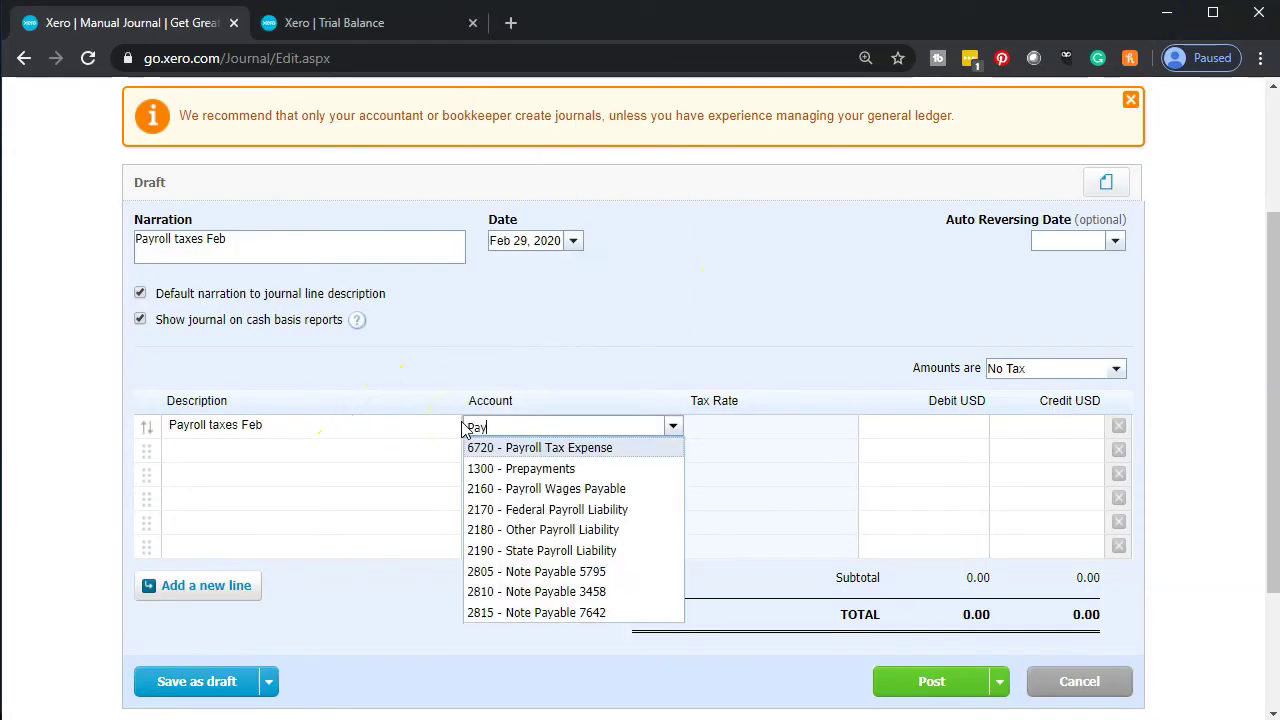
pyautogui.write('roll tax')
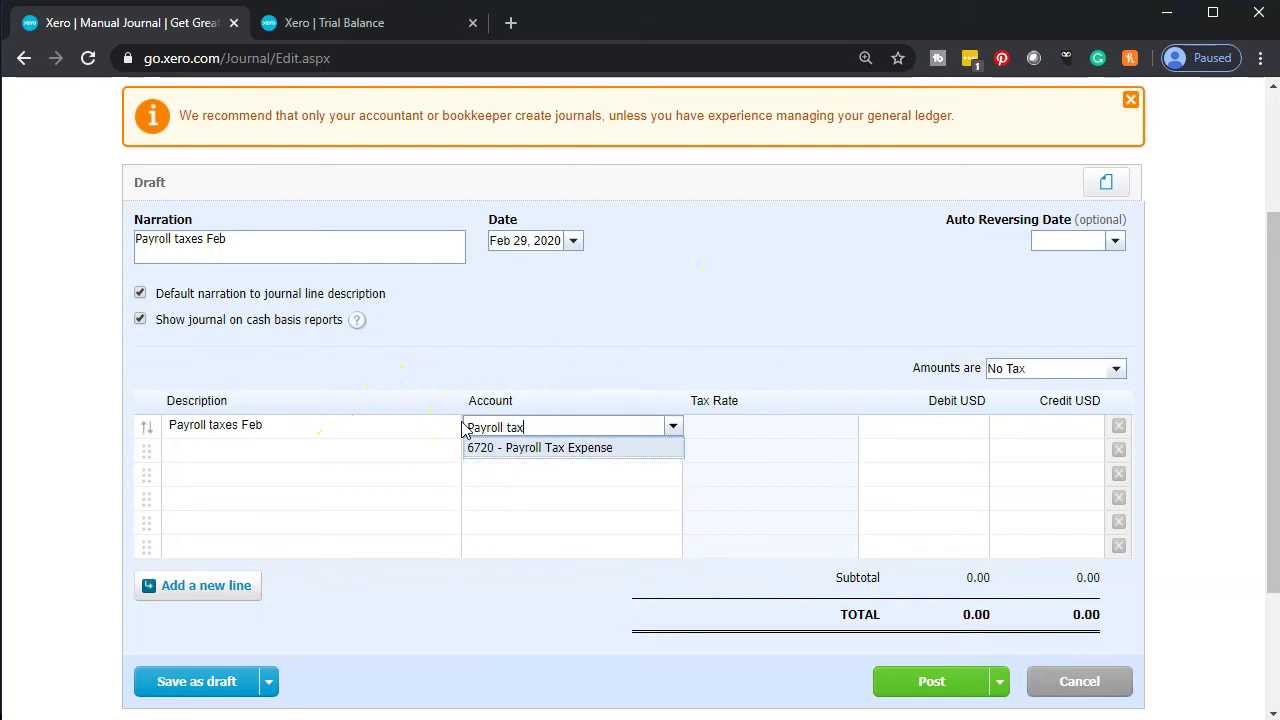
pyautogui.press('Tab')
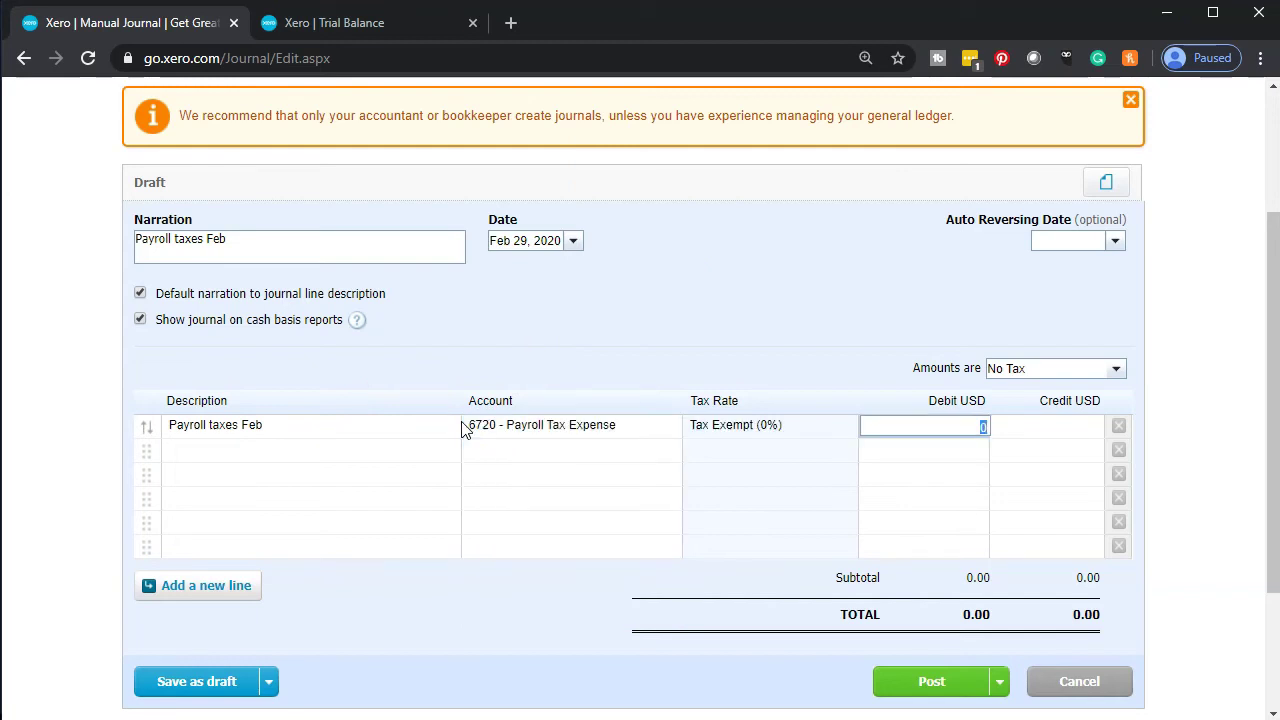
pyautogui.write('411.82')
pyautogui.press('Tab')
pyautogui.press('Tab')
pyautogui.press('Tab')
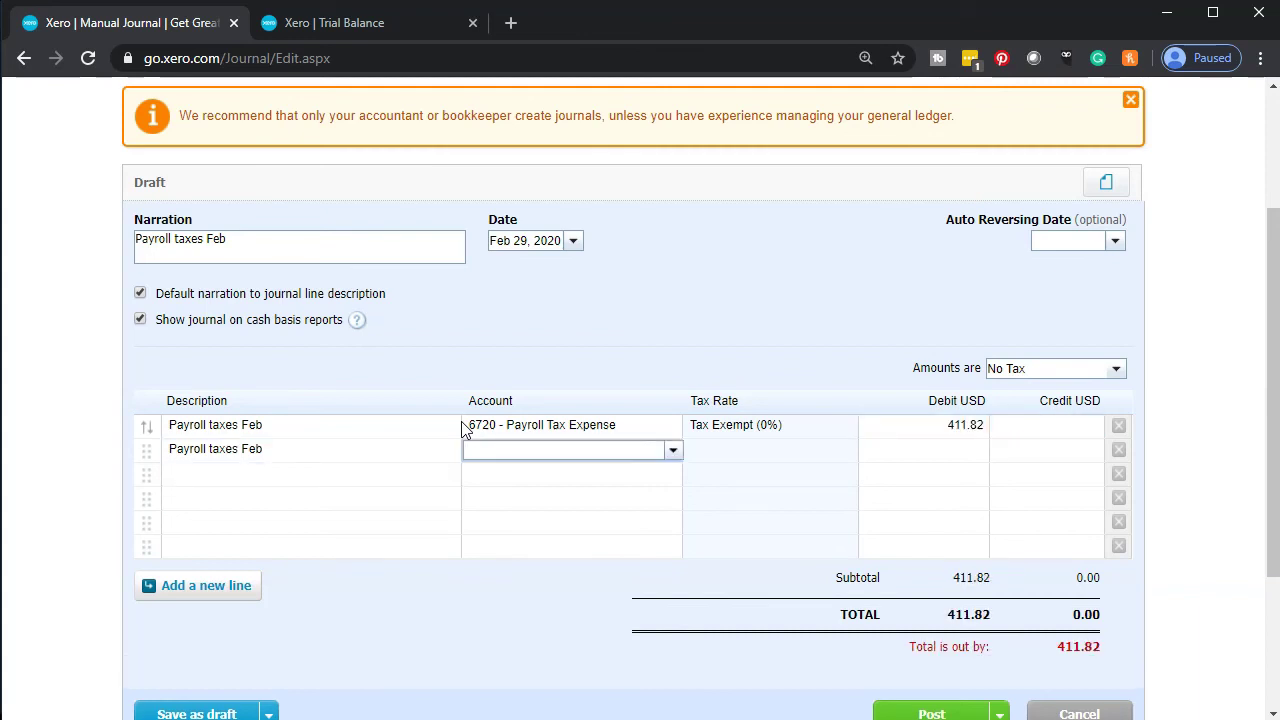
# Credit 411.82 to 2170 - Federal Payroll Liability on the second line and post the manual journal
pyautogui.write('Federa')
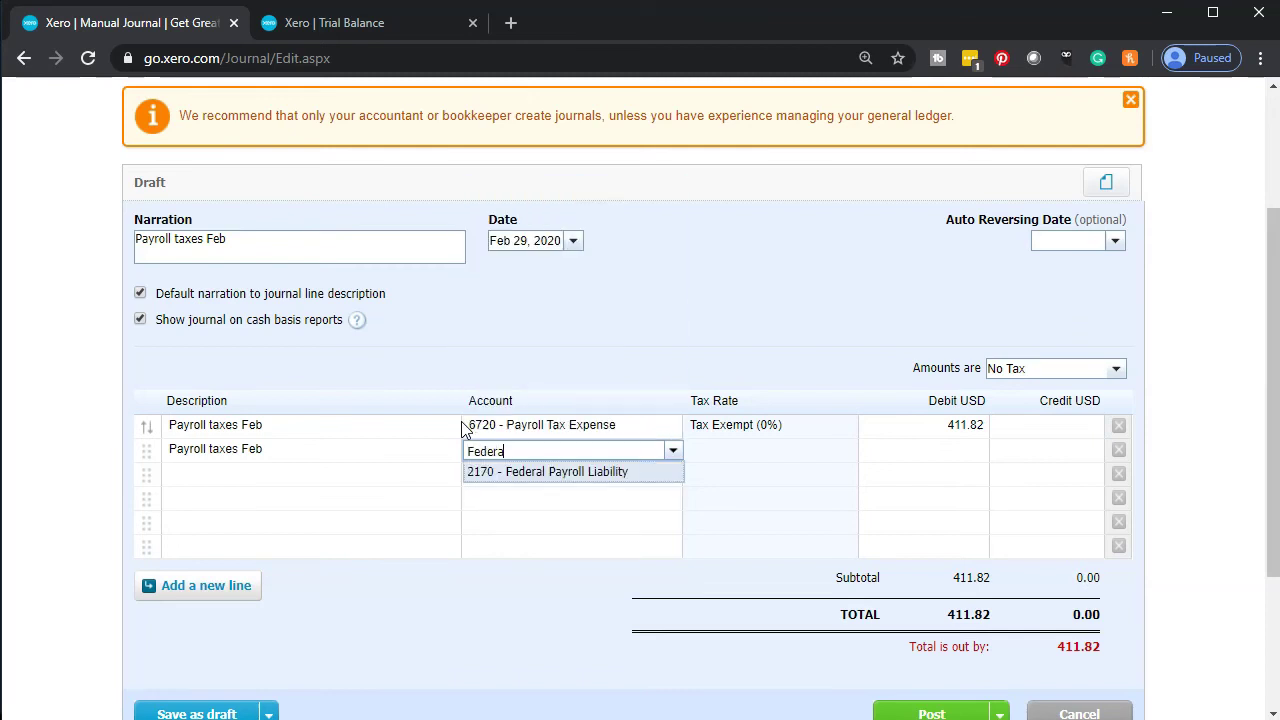
pyautogui.press('Tab')
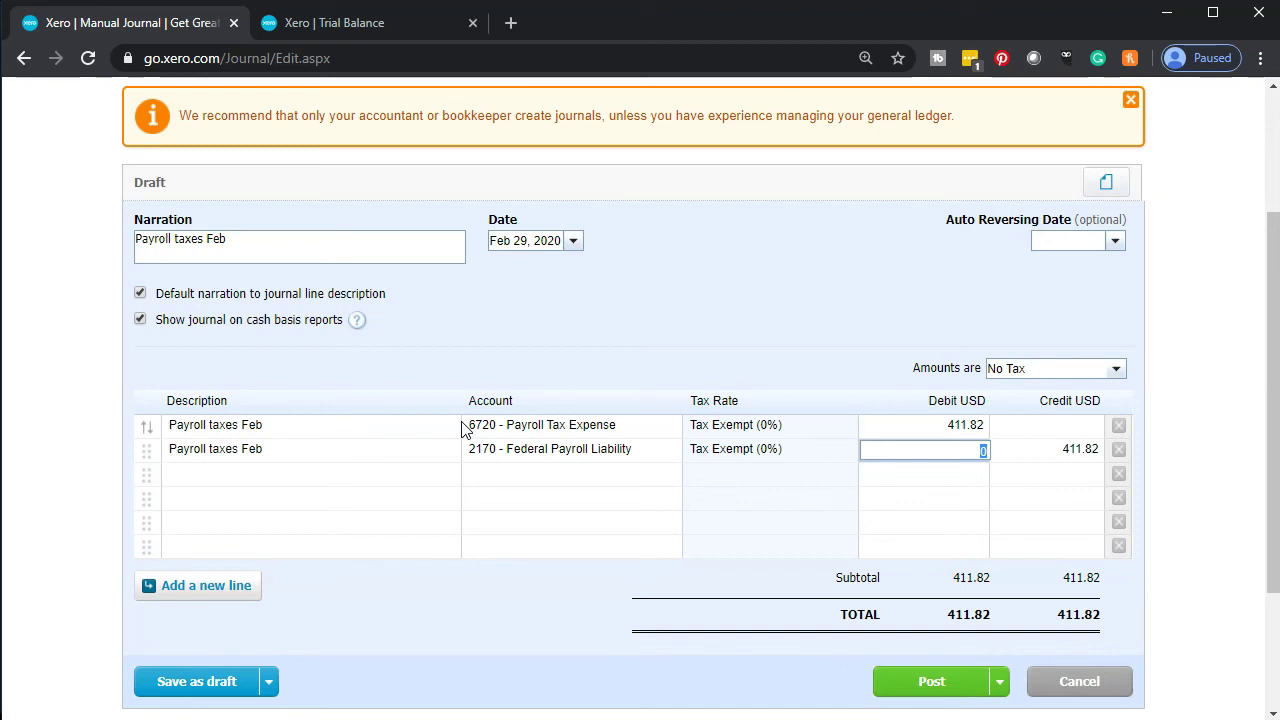
pyautogui.press('Tab')
pyautogui.press('Tab')
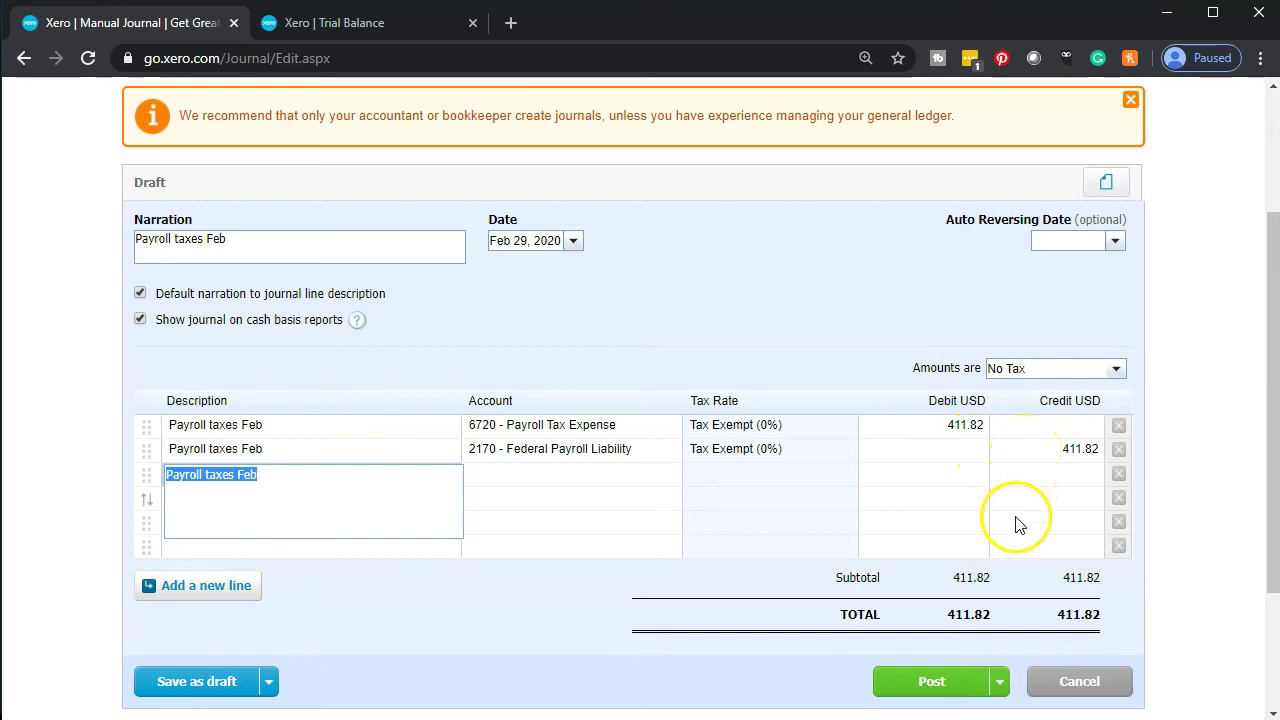
pyautogui.click(945, 681)
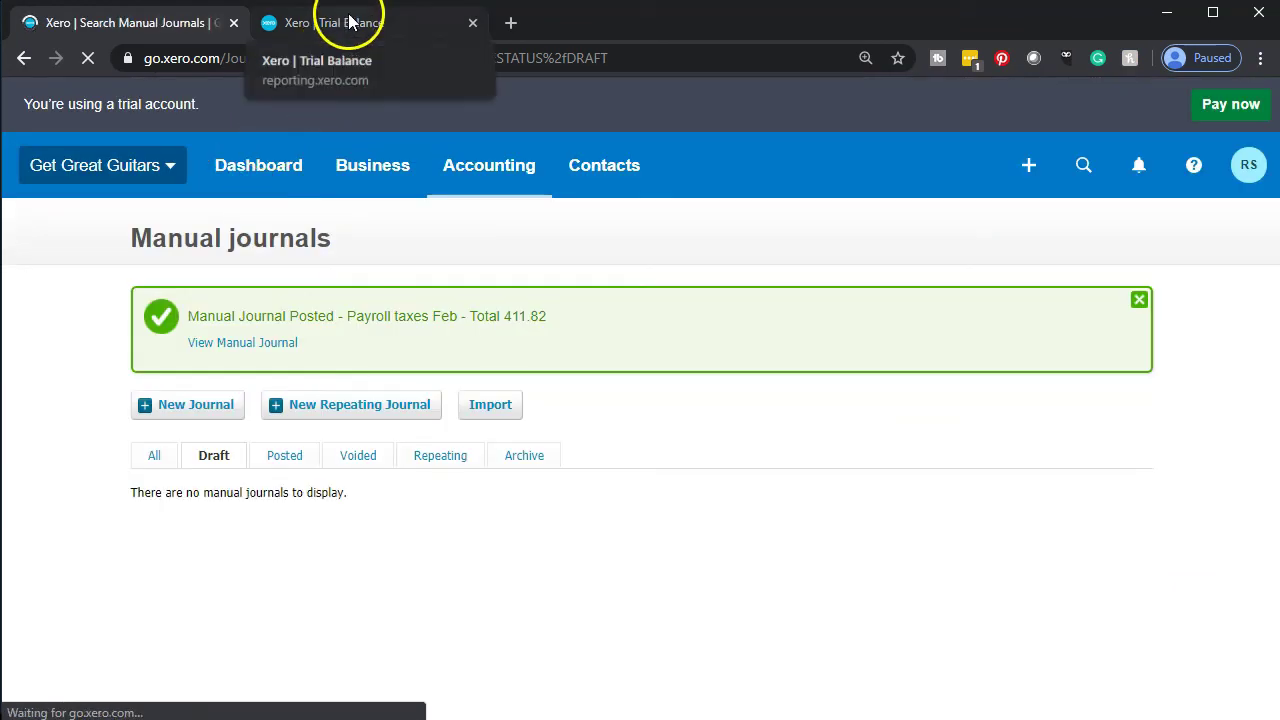
# Refresh the Trial Balance as of Feb 29, 2020 and review its liability accounts, including Federal Payroll Liability
pyautogui.click(349, 22)
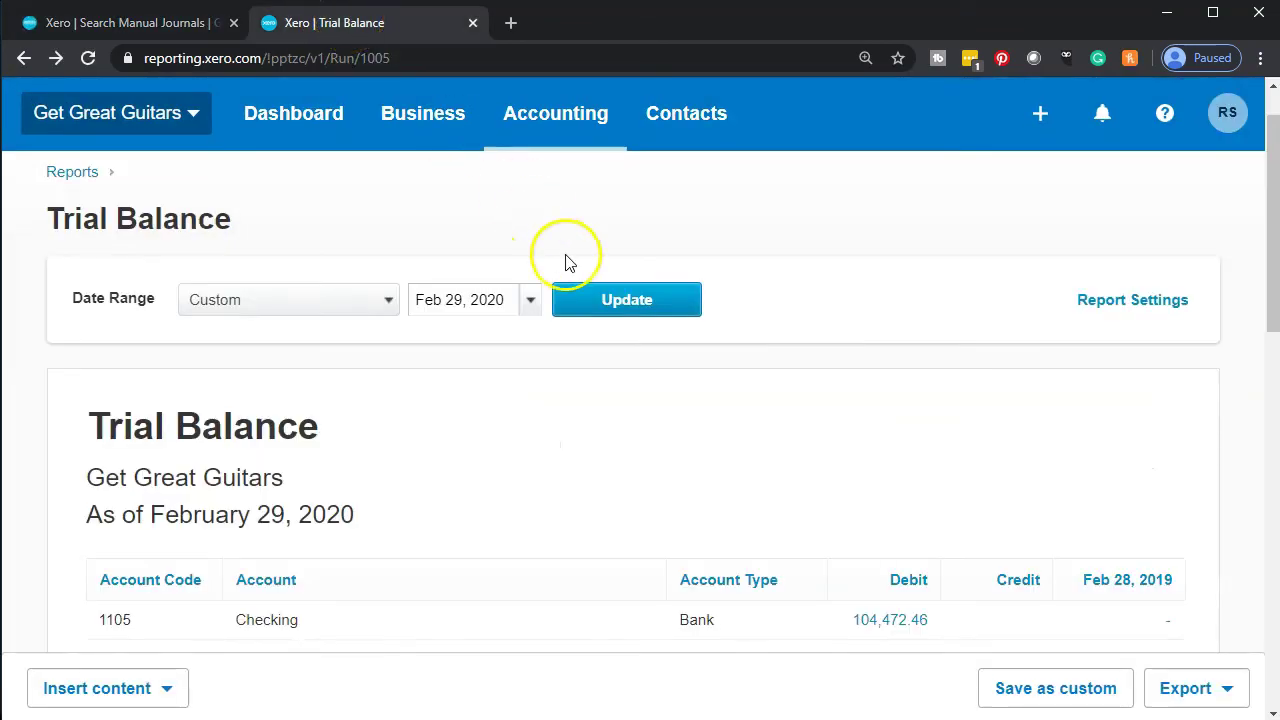
pyautogui.click(605, 300)
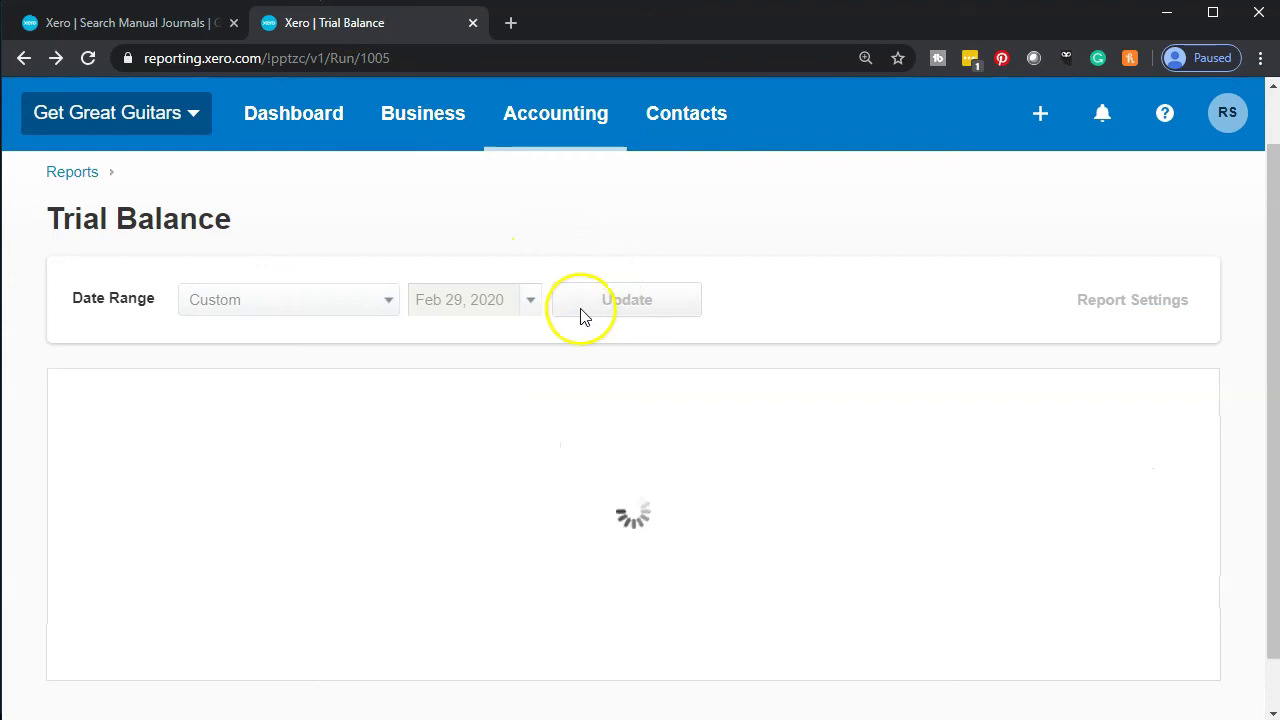
pyautogui.scroll(-1, 565, 383)
pyautogui.scroll(-2, 562, 382)
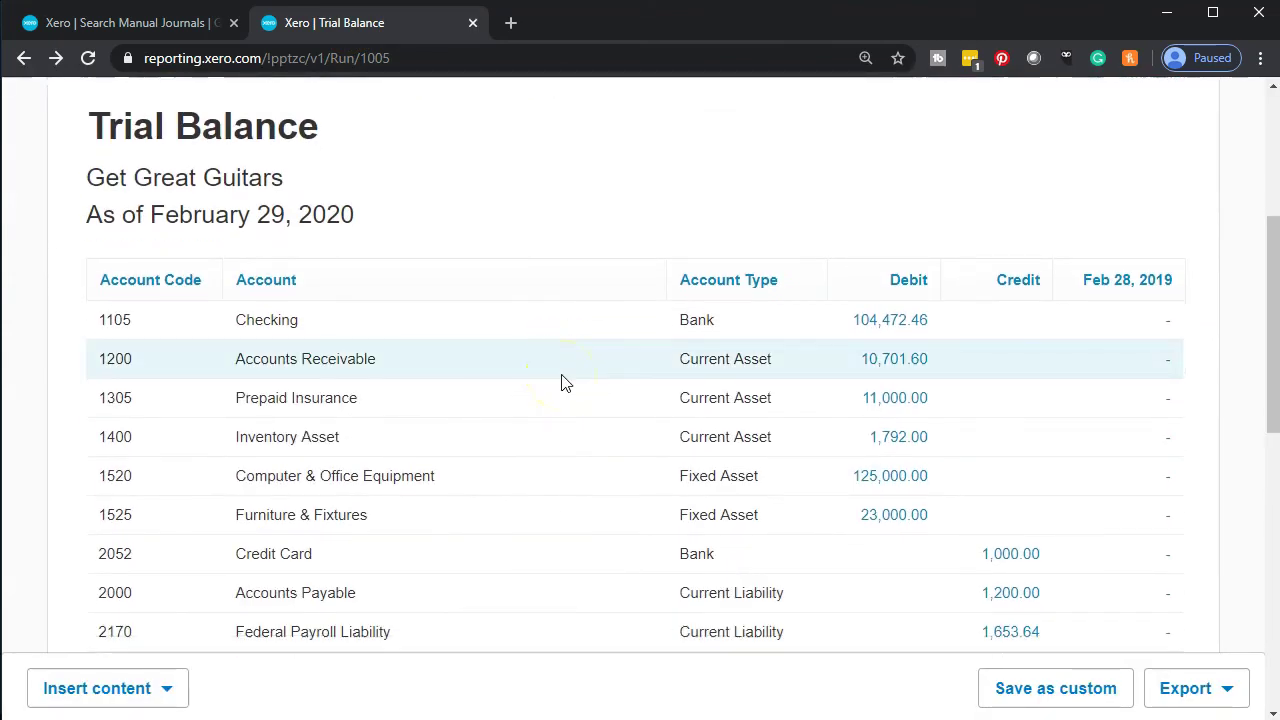
pyautogui.scroll(-2, 565, 383)
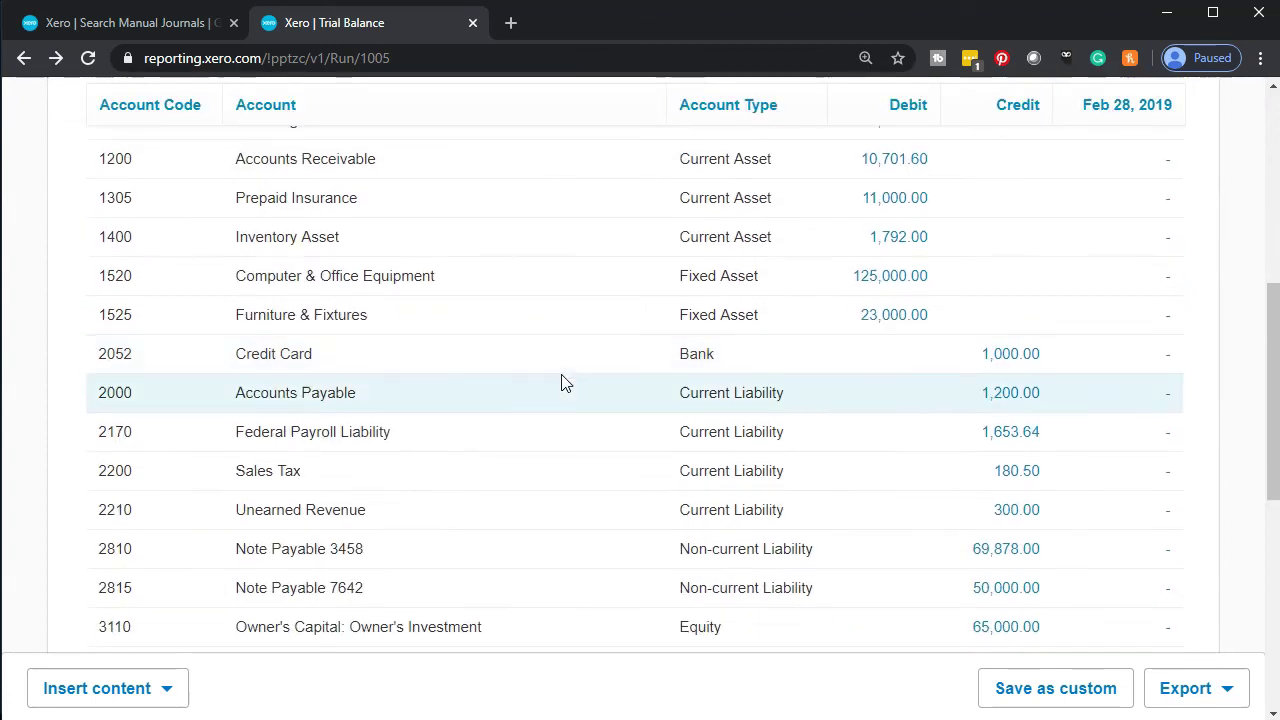
pyautogui.click(562, 382)
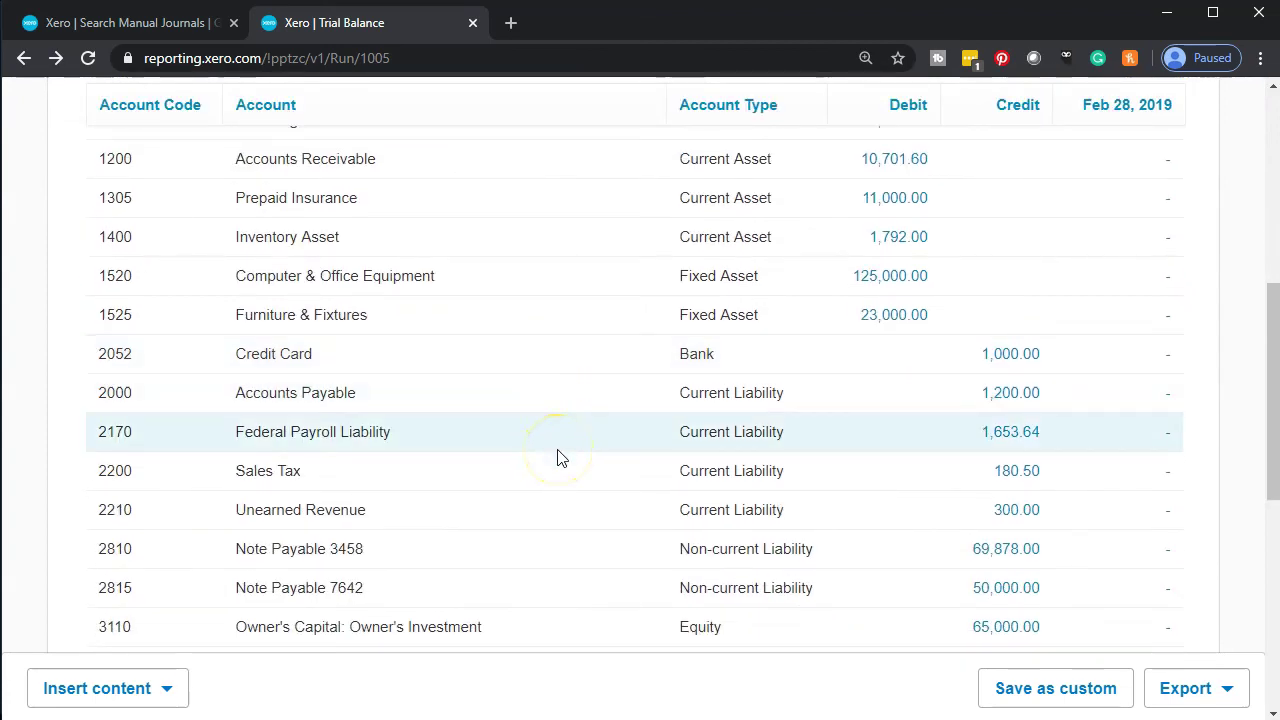
pyautogui.scroll(-1, 562, 458)
pyautogui.click(484, 310)
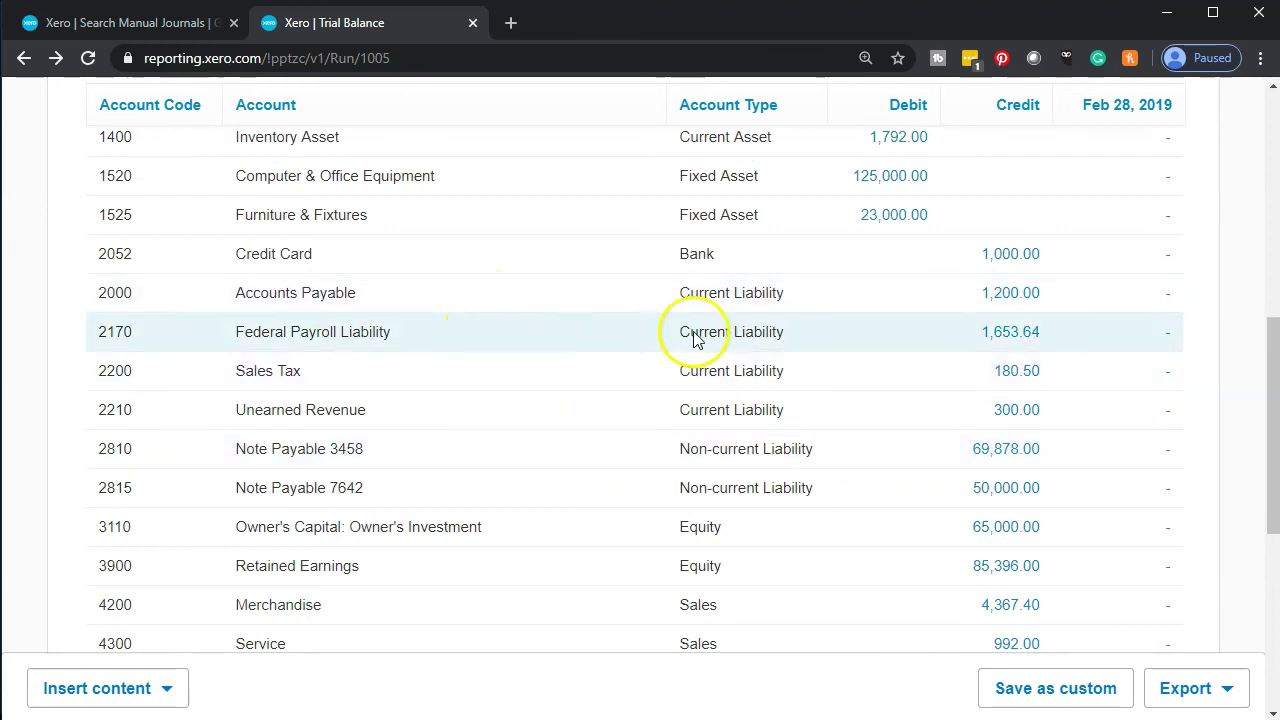
# Look for the February payroll tax journal in the Federal Payroll Liability account's transactions, and return to the Trial Balance
pyautogui.click(1008, 345)
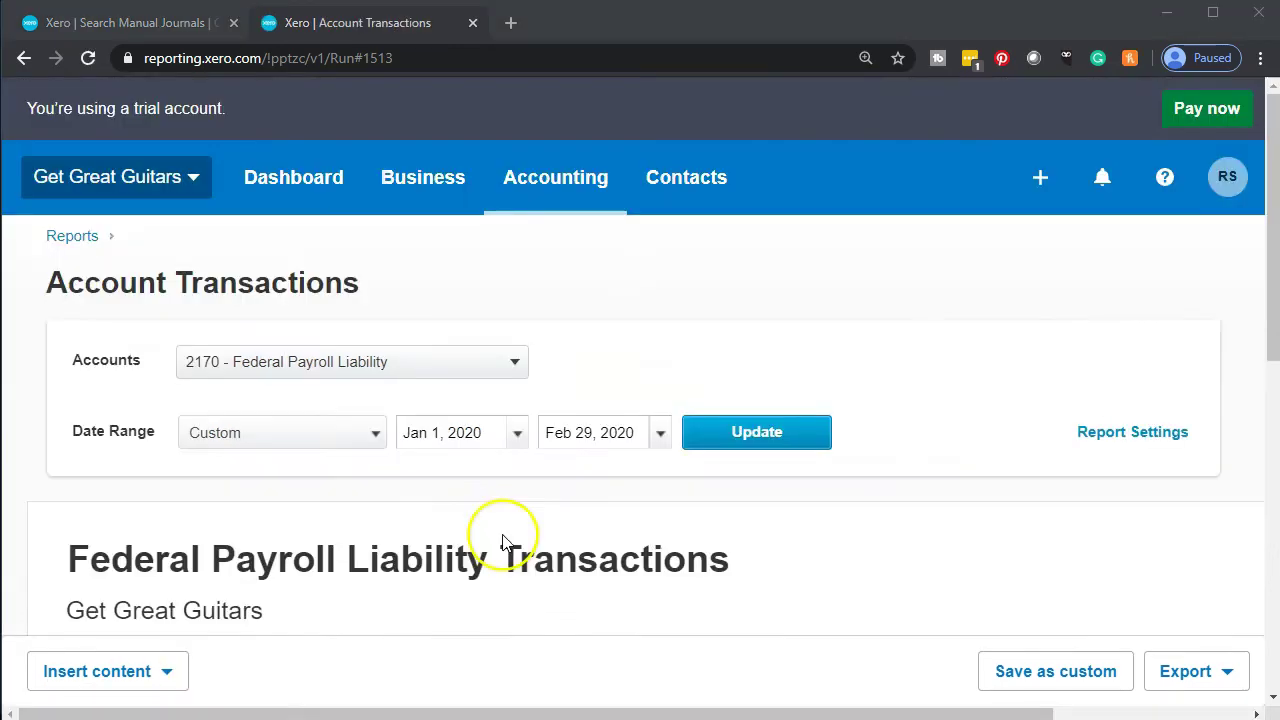
pyautogui.scroll(-10, 500, 537)
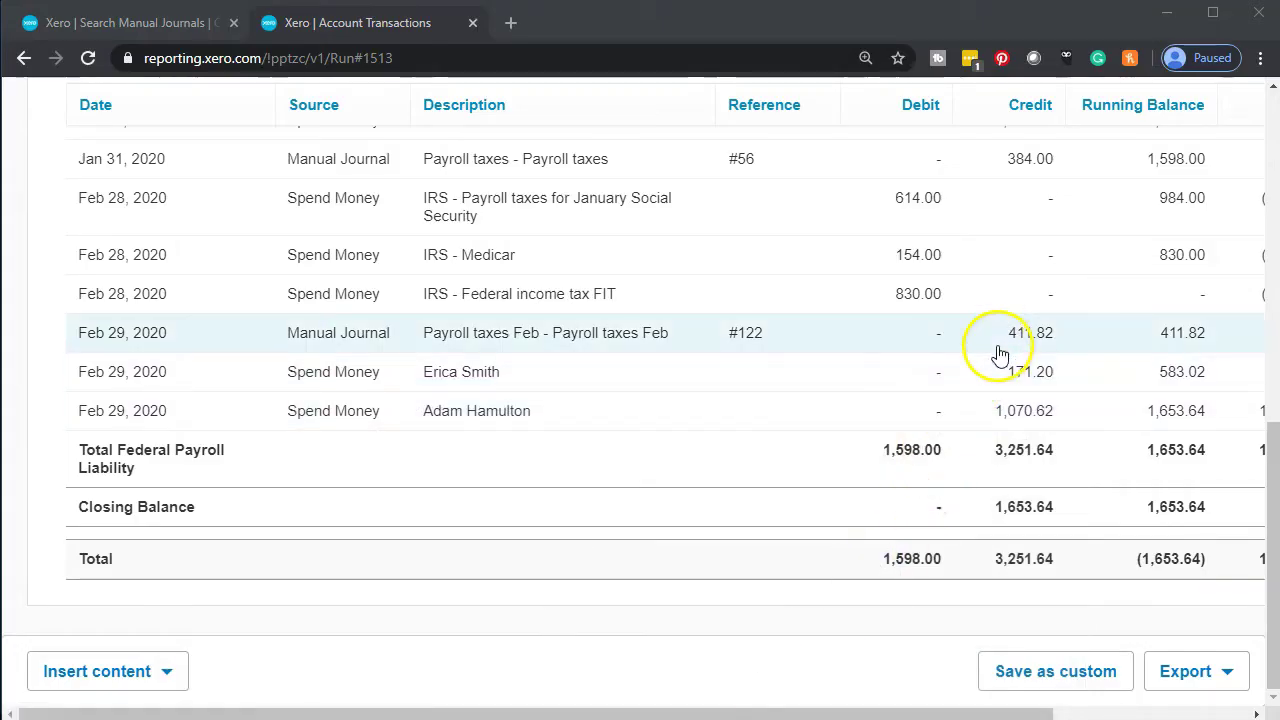
pyautogui.click(25, 59)
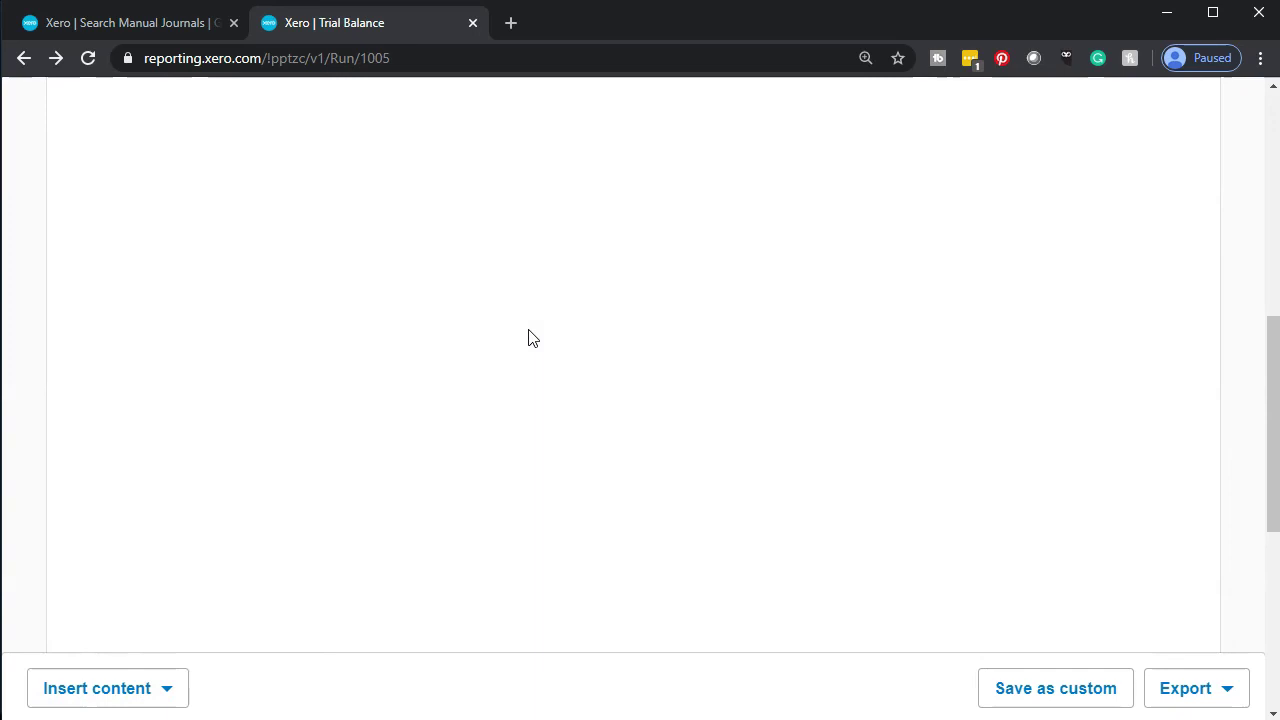
# Examine the Payroll Tax Expense account's transactions for the February journal and go back to the Trial Balance
pyautogui.scroll(-5, 530, 338)
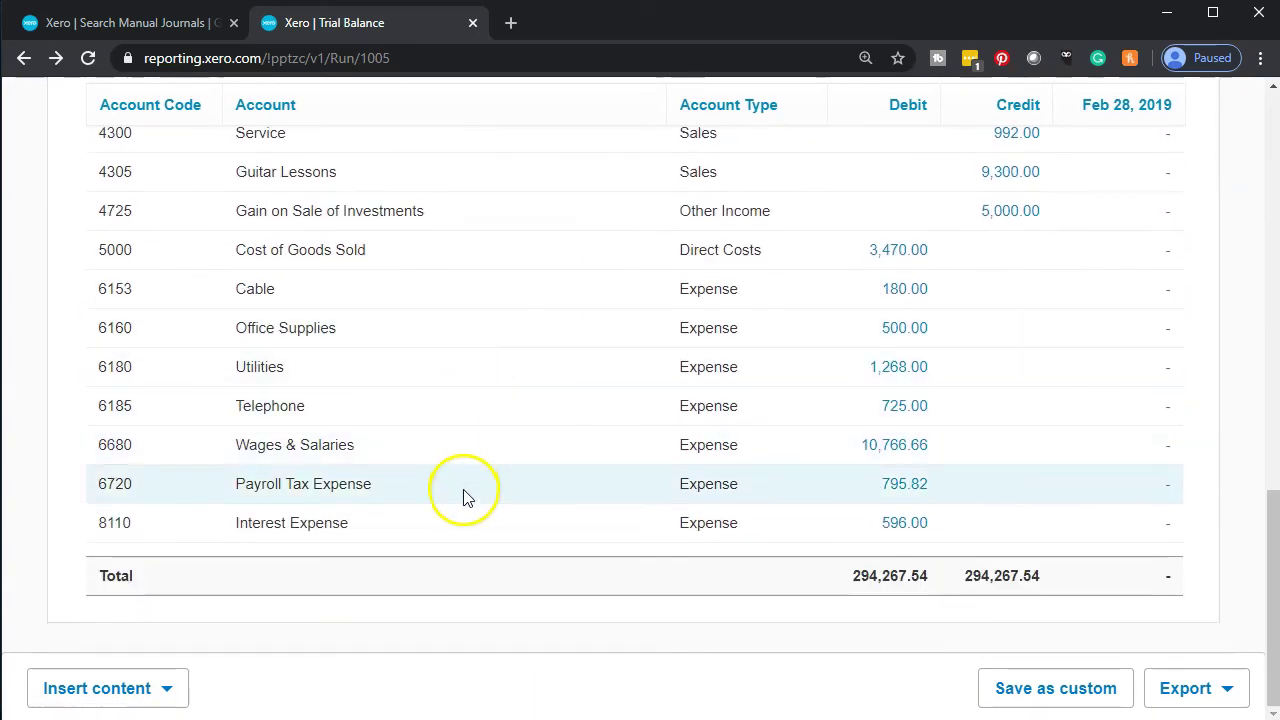
pyautogui.click(923, 489)
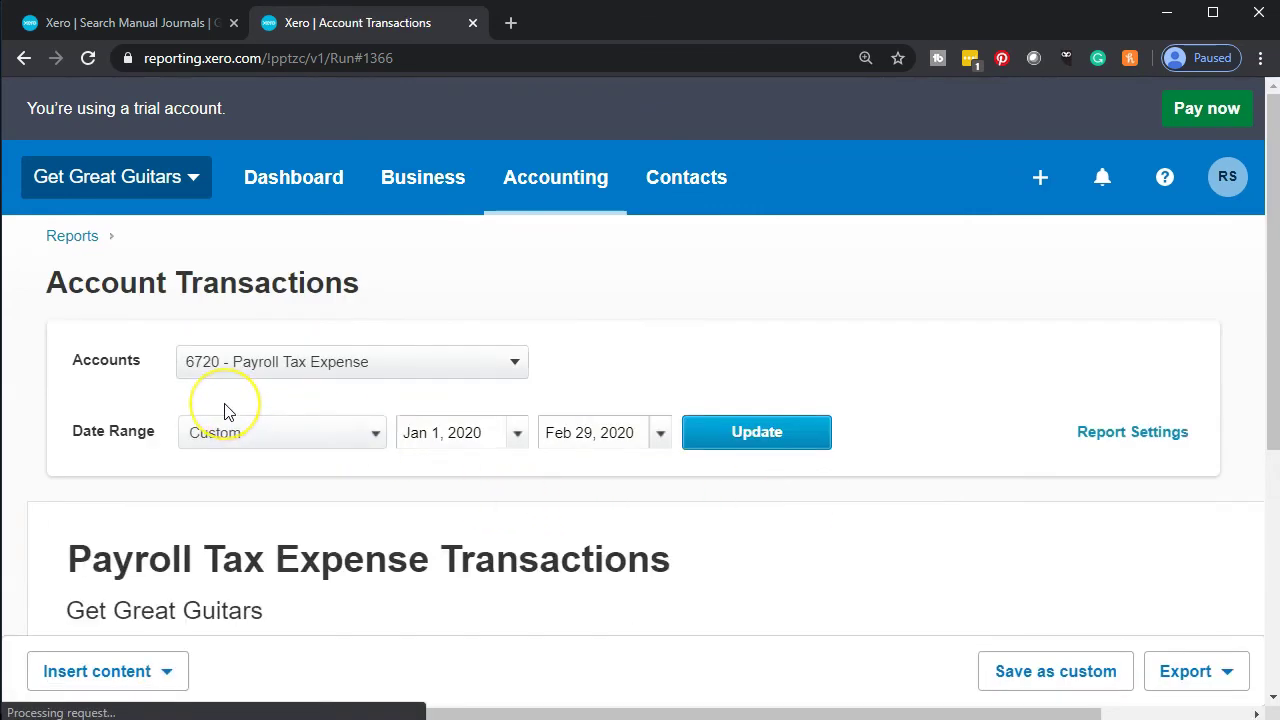
pyautogui.scroll(-5, 225, 410)
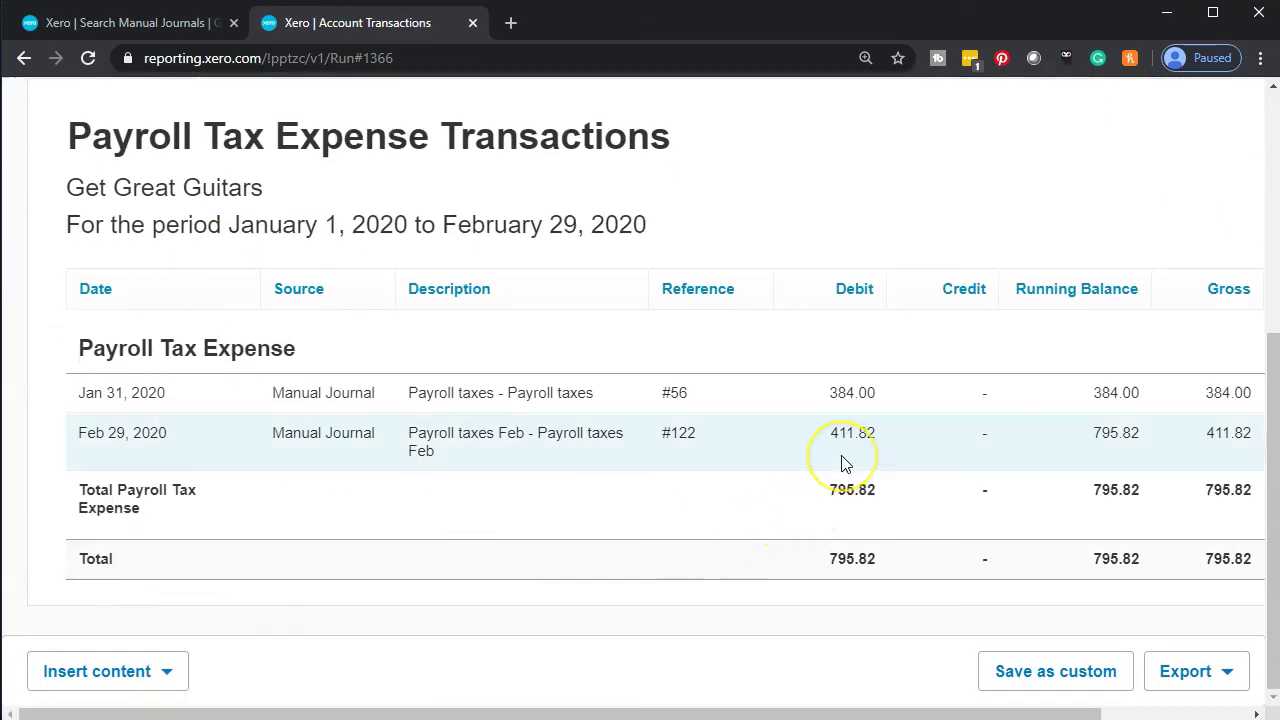
pyautogui.click(24, 59)
pyautogui.click(515, 407)
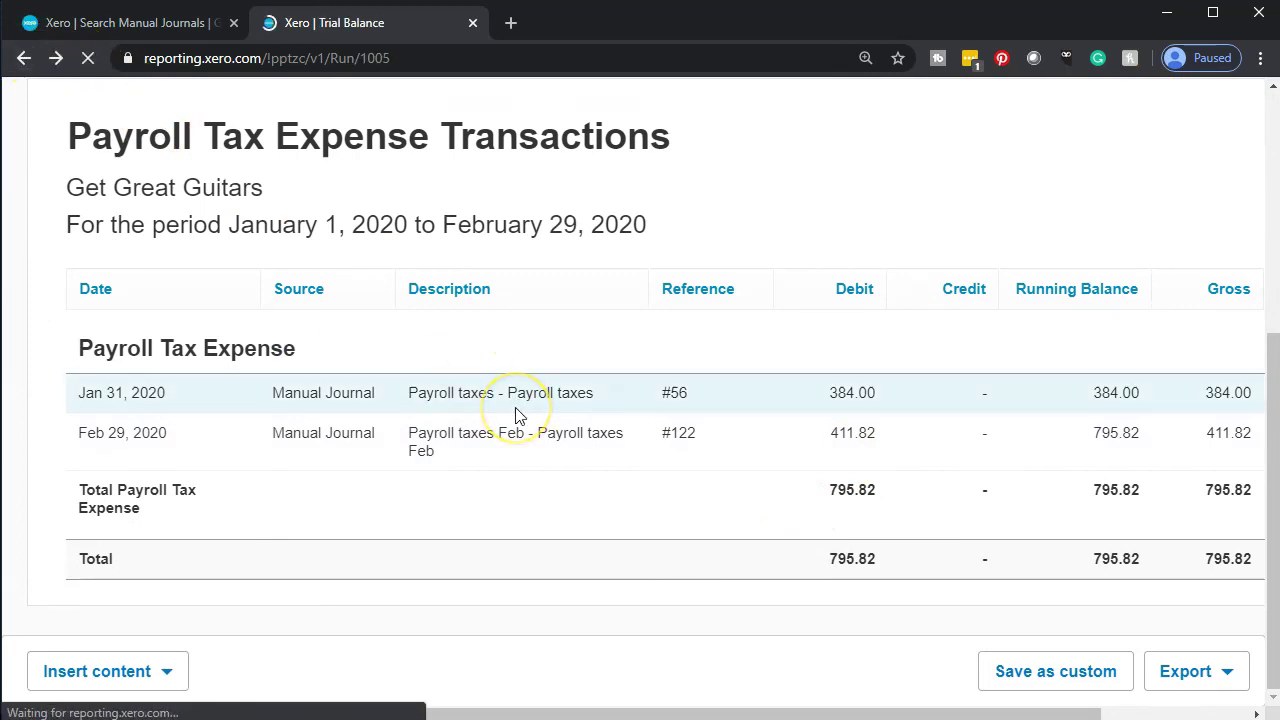